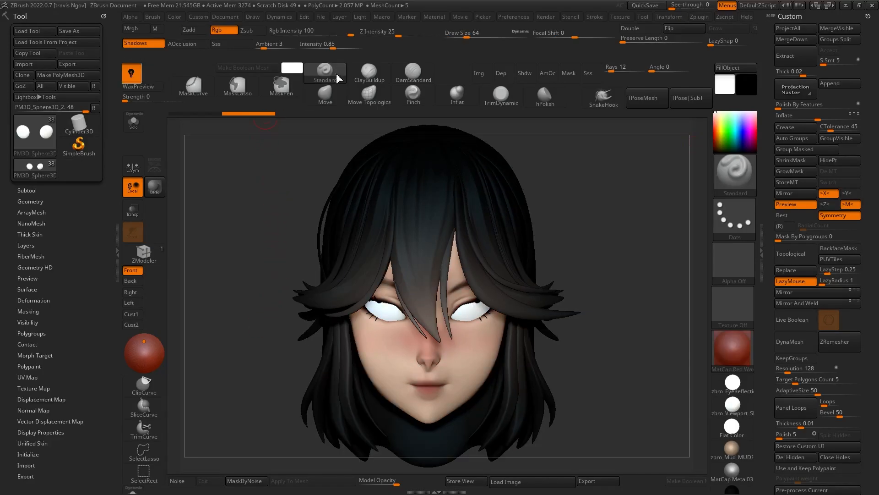
Step: Paint the irises of both white eyeballs in muted blue with the Standard brush at a draw size of about 97
ctrl+right_drag(398, 133, 595, 183)
click(725, 88)
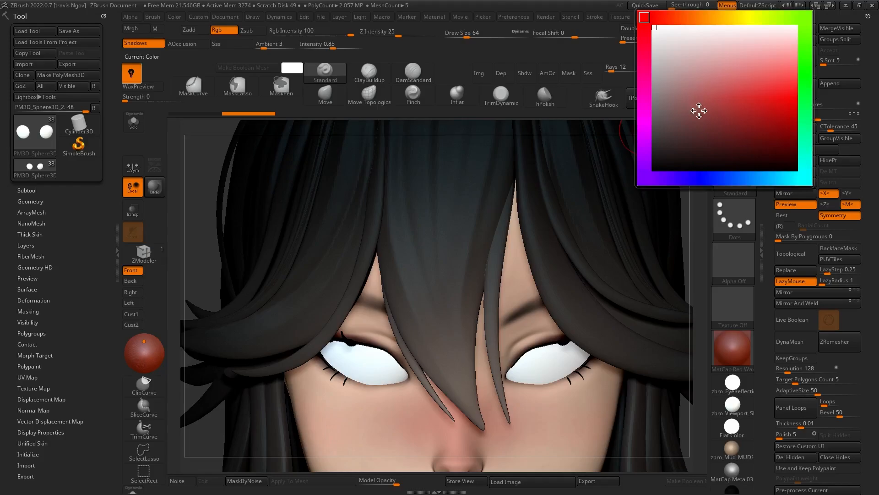
click(691, 116)
click(732, 177)
alt+right_drag(458, 214, 463, 163)
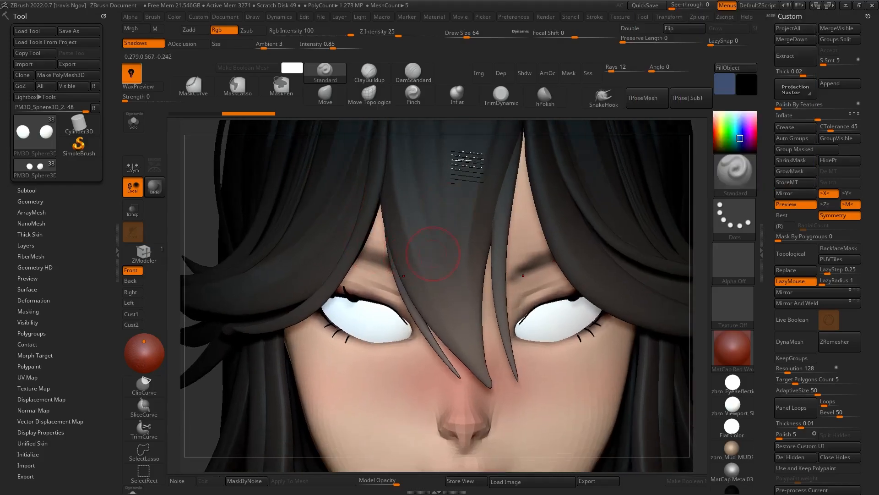
key(space)
drag(369, 279, 377, 278)
alt+right_drag(406, 242, 432, 217)
mouse_move(394, 275)
mouse_down()
mouse_move(413, 270)
mouse_move(403, 288)
mouse_move(421, 293)
mouse_move(431, 279)
mouse_move(417, 297)
mouse_move(390, 270)
mouse_up()
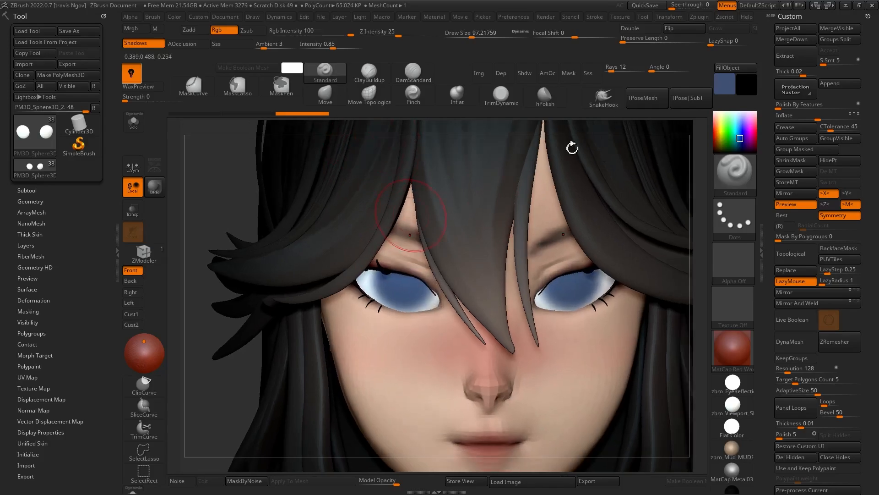
Step: Paint dark navy pupils in the centres of the blue irises at a draw size of about 22
click(721, 78)
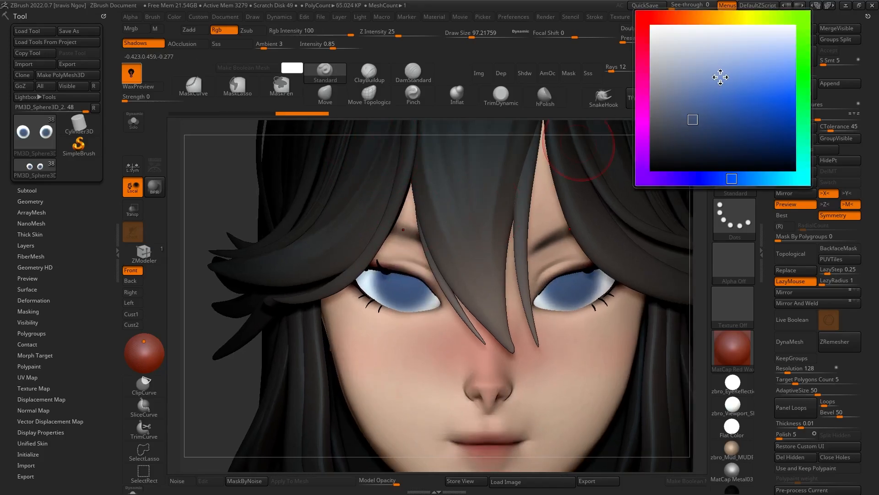
click(691, 155)
ctrl+right_drag(387, 233, 403, 270)
key(space)
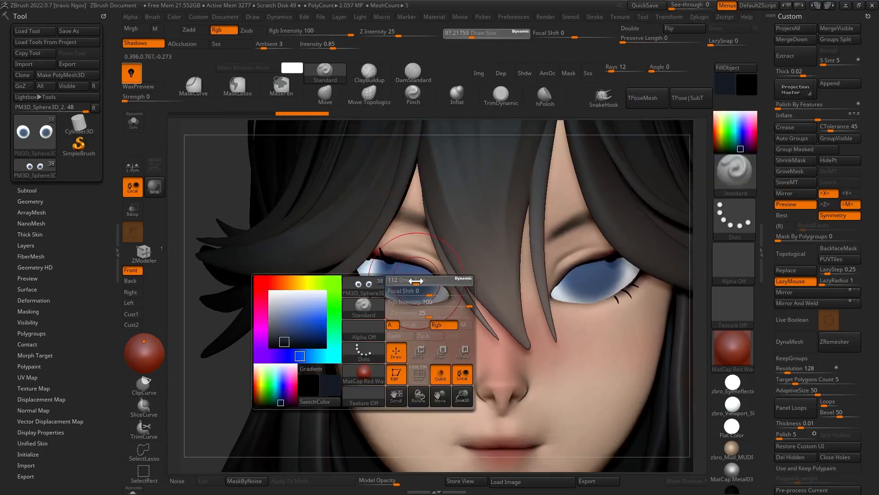
drag(414, 281, 400, 280)
ctrl+right_drag(400, 275, 409, 279)
key(space)
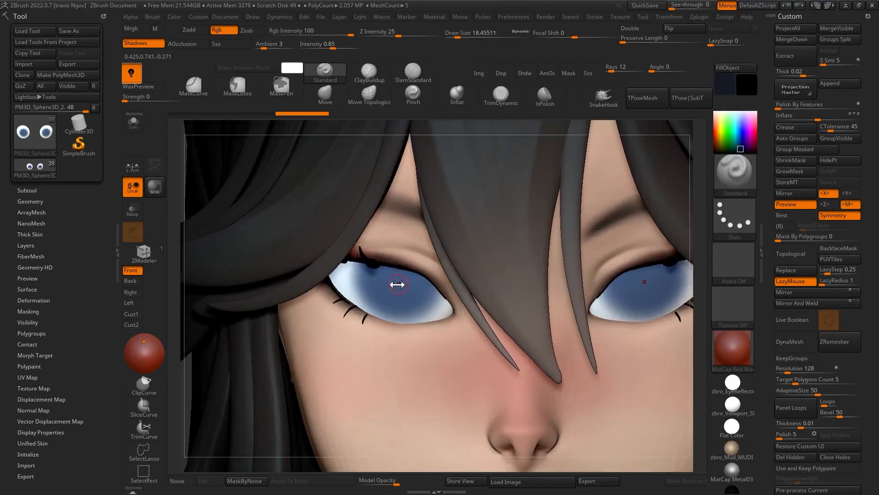
mouse_move(397, 285)
mouse_down()
mouse_move(412, 296)
mouse_move(404, 293)
mouse_up()
ctrl+right_drag(433, 218, 403, 223)
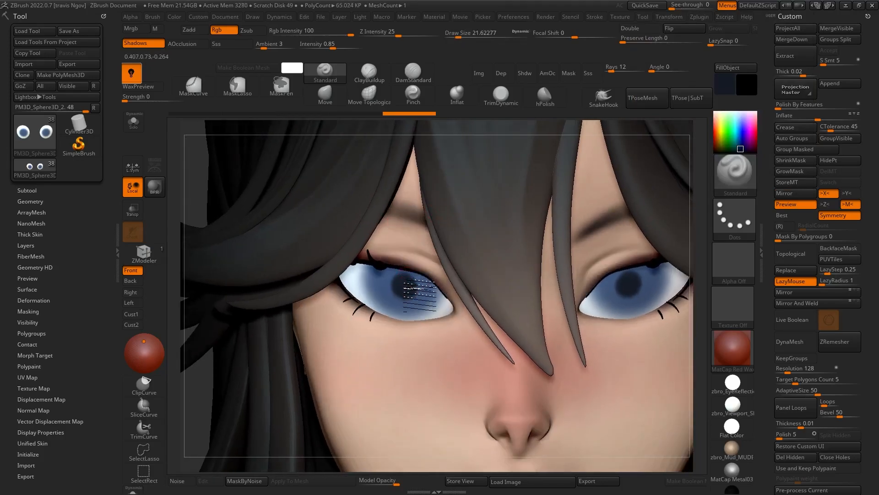
Step: Choose a deeper navy and darken the pupils with it
click(723, 89)
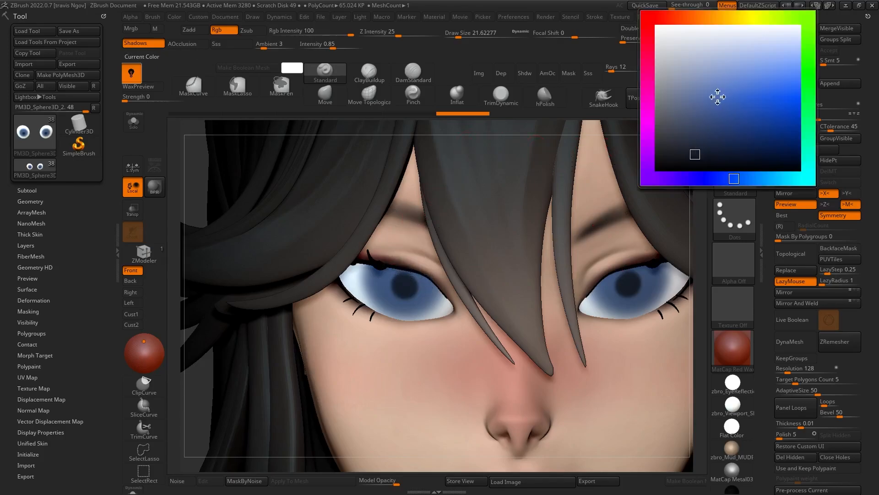
click(703, 164)
alt+right_drag(401, 280, 408, 270)
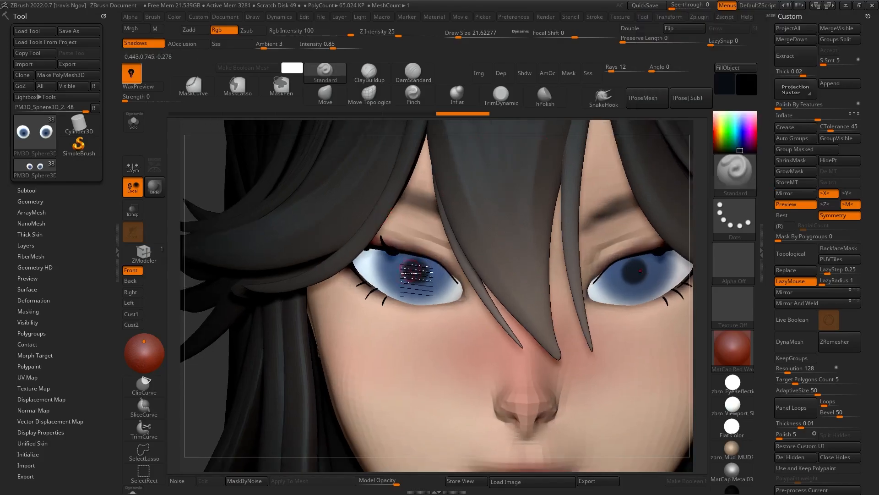
key(space)
drag(412, 269, 422, 262)
alt+right_drag(423, 259, 444, 264)
mouse_move(443, 264)
mouse_down()
mouse_move(411, 258)
mouse_move(439, 268)
mouse_move(417, 267)
mouse_up()
Step: Shade the upper part of the irises in dark navy with the draw size raised to about 83
key(space)
drag(412, 261, 429, 263)
key(space)
mouse_move(435, 266)
mouse_down()
mouse_move(413, 261)
mouse_move(431, 260)
mouse_up()
drag(405, 257, 435, 265)
drag(412, 260, 458, 285)
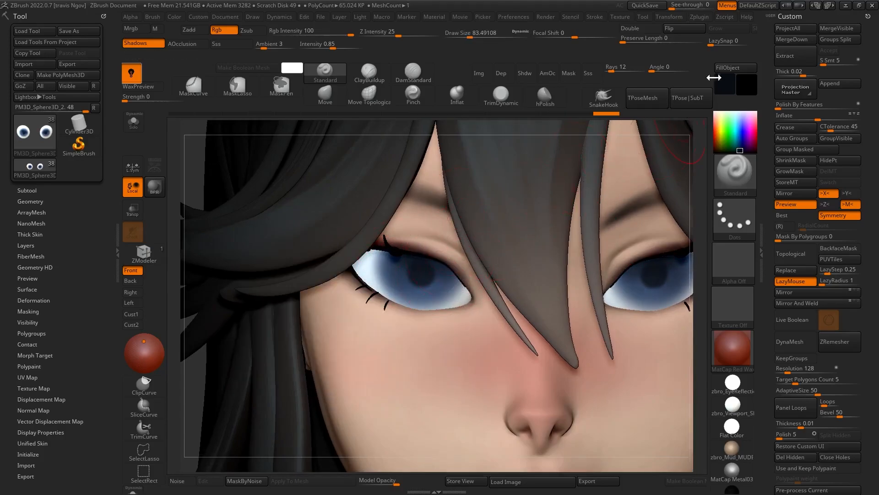
Step: Tint the outer corners of the eye whites with soft red at draw size 112, isolating the eyeballs for part of the painting
click(727, 77)
click(664, 17)
mouse_move(727, 114)
mouse_down()
mouse_move(736, 119)
mouse_move(738, 105)
mouse_up()
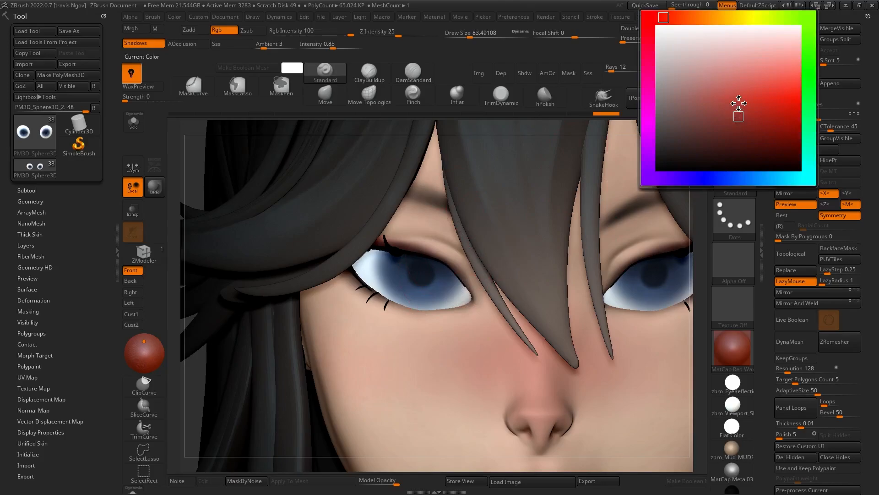
alt+right_drag(396, 244, 416, 224)
click(133, 123)
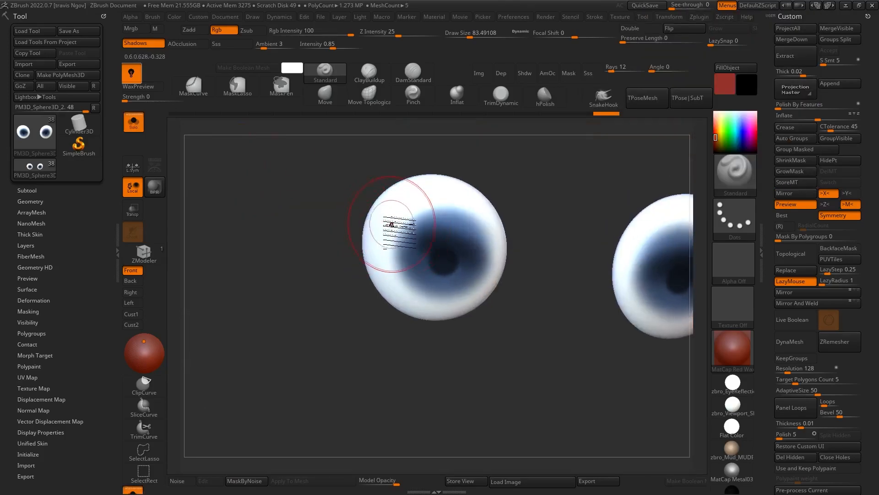
key(space)
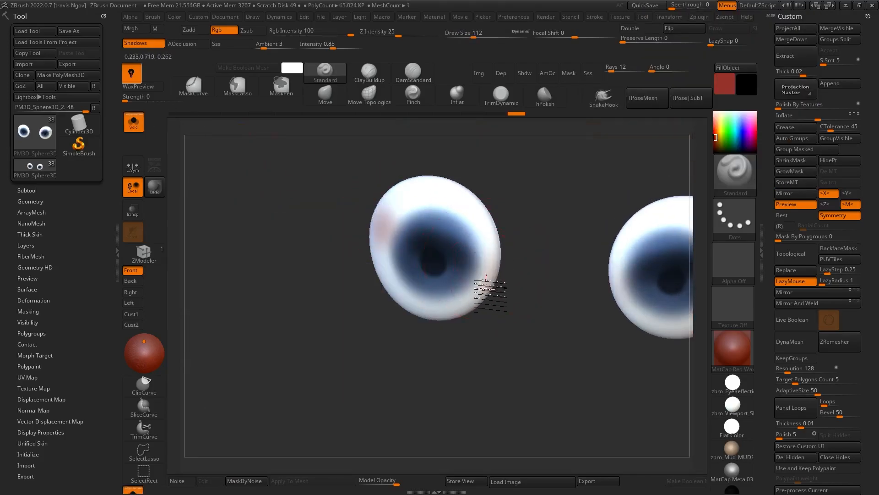
click(133, 123)
right_drag(386, 246, 393, 250)
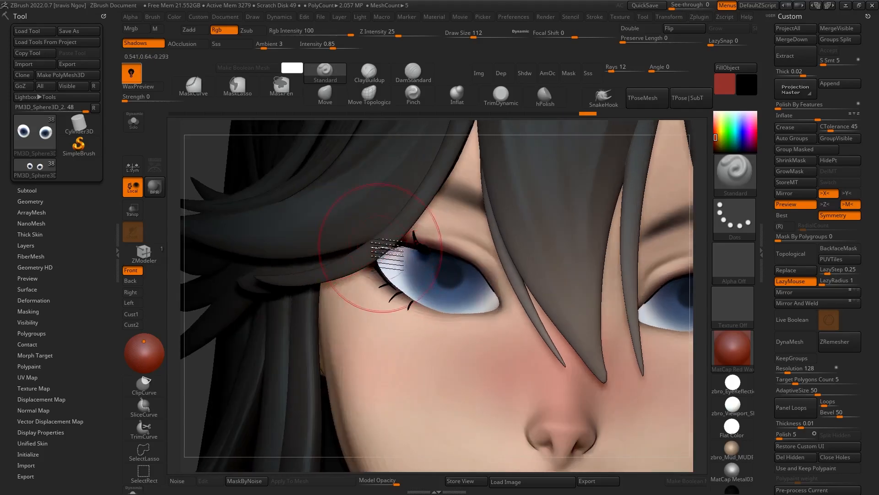
drag(393, 249, 399, 255)
right_drag(399, 255, 407, 257)
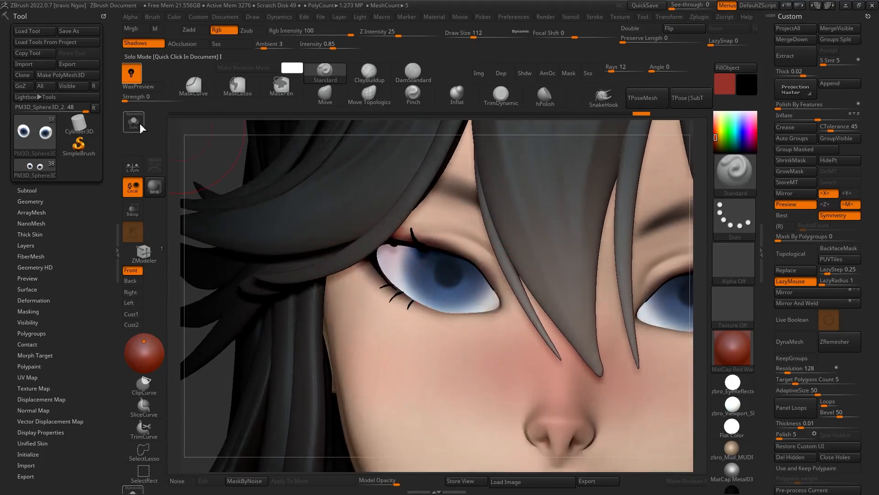
Step: Isolate the eyeballs and soften the red tint at the outer corners with white at a draw size of about 41
click(134, 123)
click(725, 83)
ctrl+right_drag(399, 243, 405, 262)
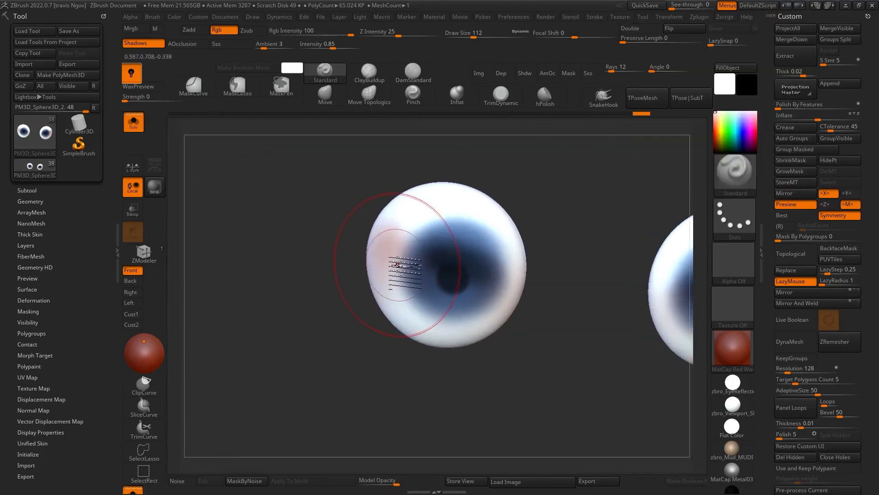
key(space)
drag(405, 262, 398, 262)
right_drag(398, 262, 421, 272)
key(space)
drag(422, 271, 419, 272)
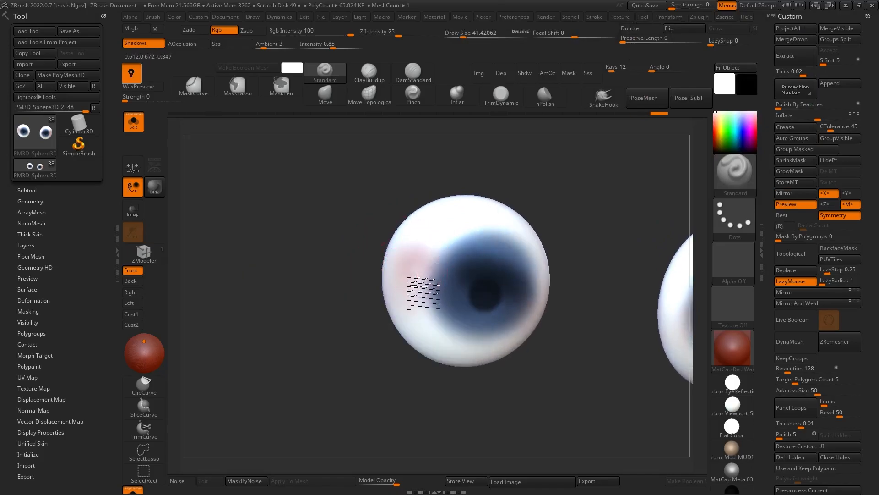
Step: Clean up the eye whites around the irises with white paint up to a draw size of about 59, then show the full head
right_drag(417, 279, 410, 269)
drag(512, 314, 518, 302)
right_drag(518, 302, 514, 297)
drag(514, 299, 512, 303)
right_drag(513, 302, 509, 304)
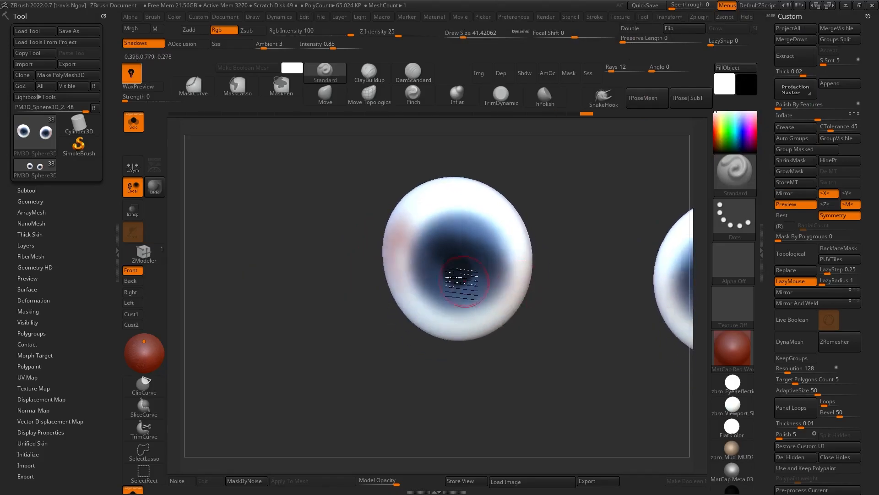
drag(464, 281, 462, 278)
right_drag(462, 278, 468, 269)
key(space)
drag(398, 250, 404, 270)
right_drag(403, 270, 400, 281)
click(133, 123)
right_drag(178, 157, 231, 116)
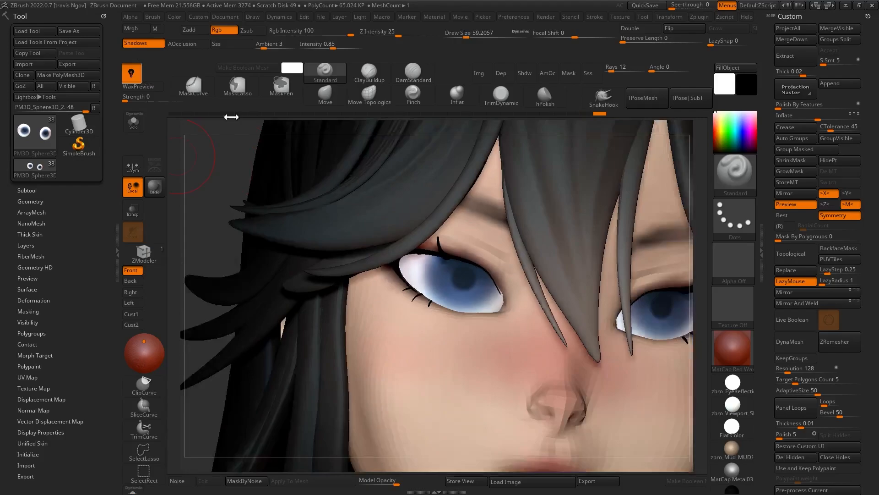
Step: Paint dark red shading on the outer part of the eye whites at a draw size of about 39
click(727, 132)
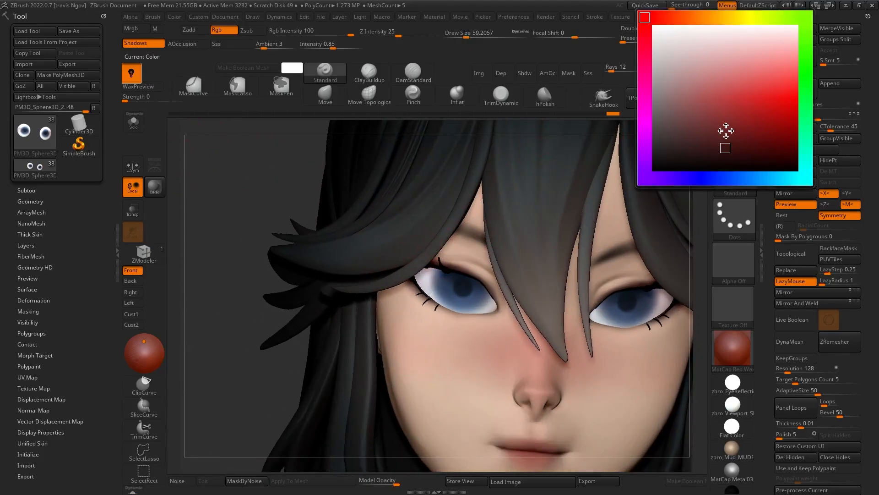
click(756, 132)
mouse_move(432, 286)
ctrl+right_down()
mouse_move(526, 316)
mouse_move(476, 275)
ctrl+right_up()
drag(409, 268, 418, 273)
key(space)
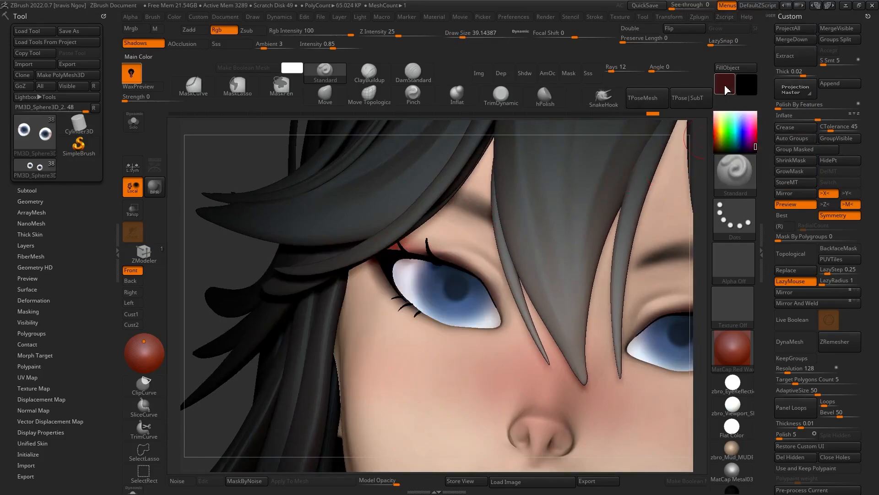
Step: Deepen the shading along the corners of the eye whites with a near-black red
click(727, 90)
click(720, 164)
right_drag(466, 267, 466, 278)
drag(425, 271, 394, 268)
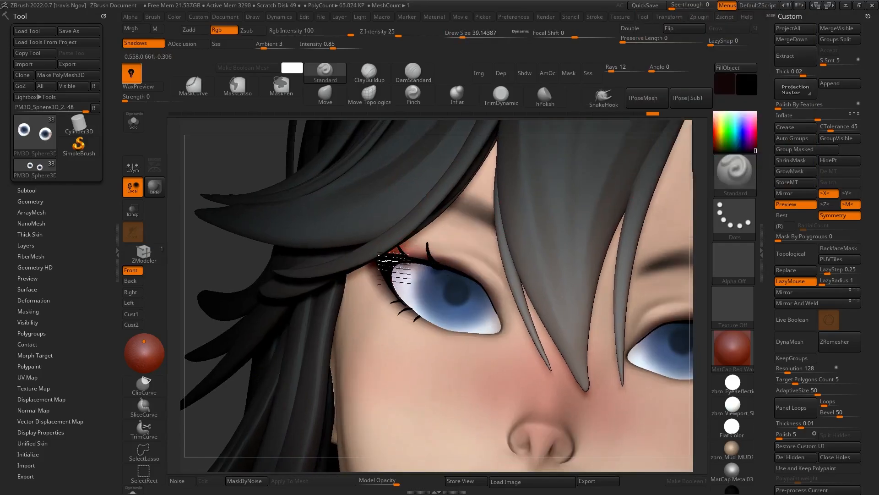
drag(515, 340, 507, 330)
mouse_move(515, 299)
ctrl+right_down()
mouse_move(407, 208)
mouse_move(426, 266)
ctrl+right_up()
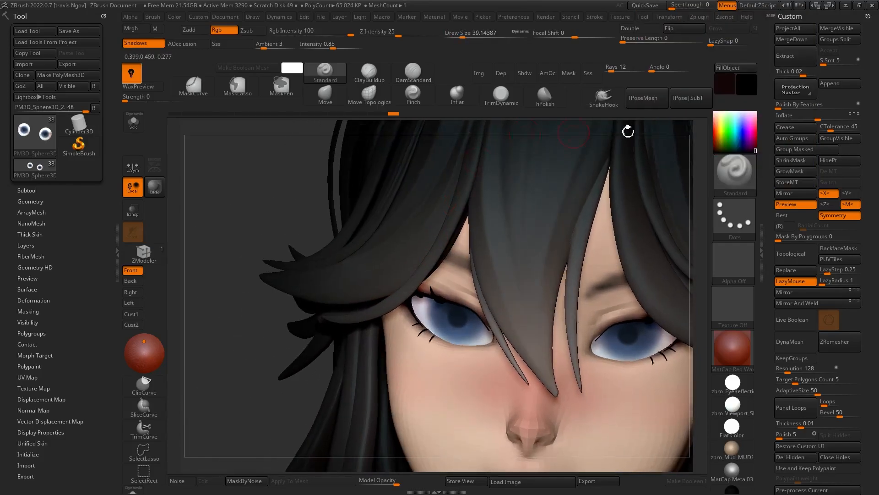
Step: Paint a bright sky-blue glow on the lower part of the irises below the pupils
click(728, 92)
click(770, 178)
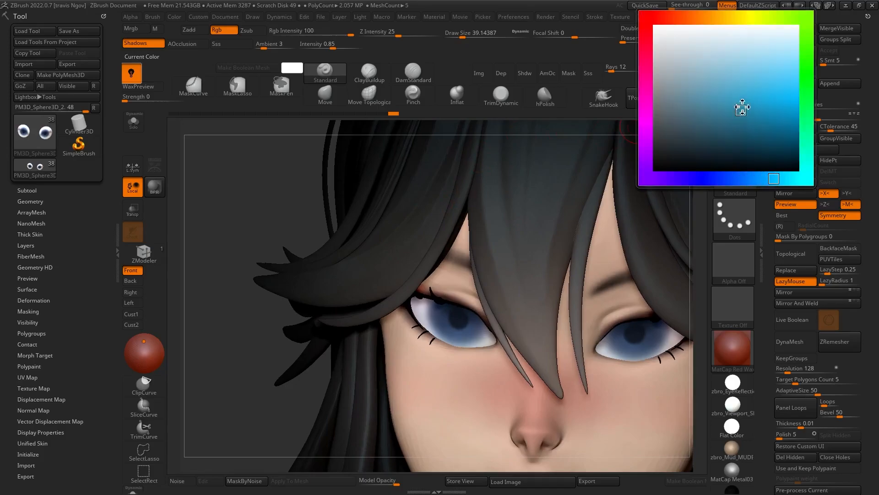
click(748, 85)
mouse_move(461, 293)
ctrl+right_down()
mouse_move(467, 333)
mouse_move(470, 310)
ctrl+right_up()
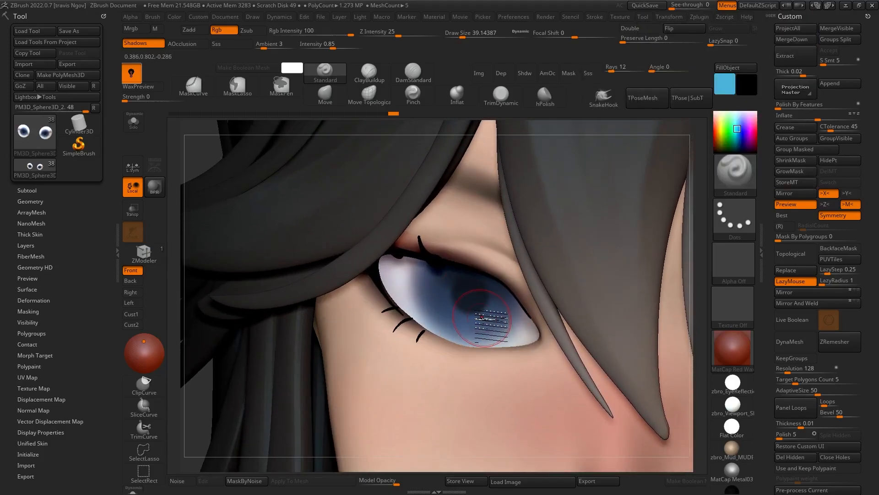
drag(458, 317, 486, 317)
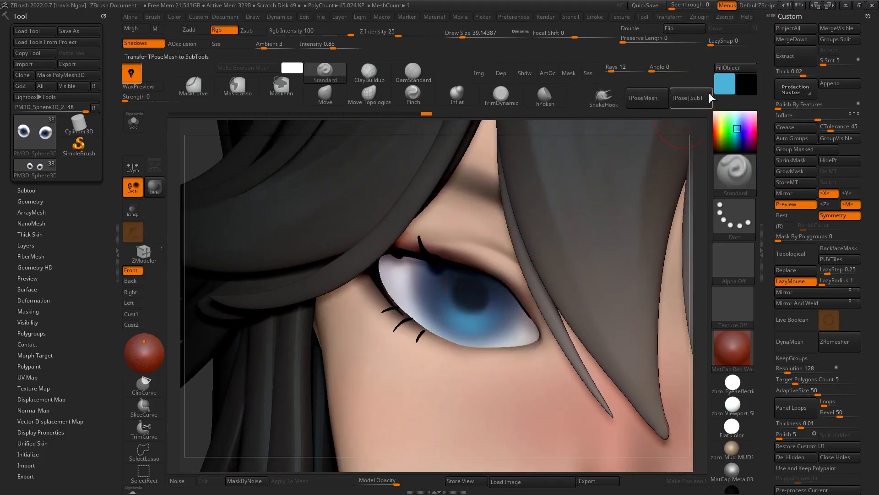
Step: Add a lighter blue highlight to the lower irises at a draw size of about 25
click(725, 84)
ctrl+right_drag(475, 315, 477, 324)
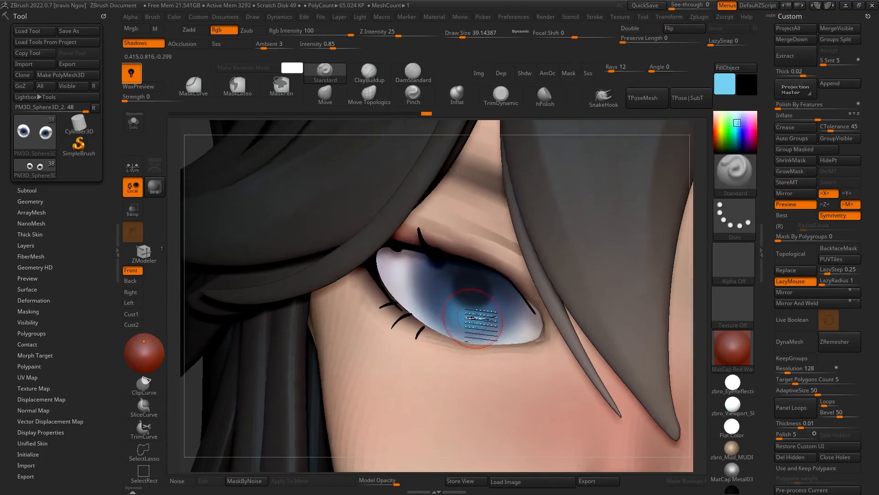
key(space)
drag(478, 316, 474, 326)
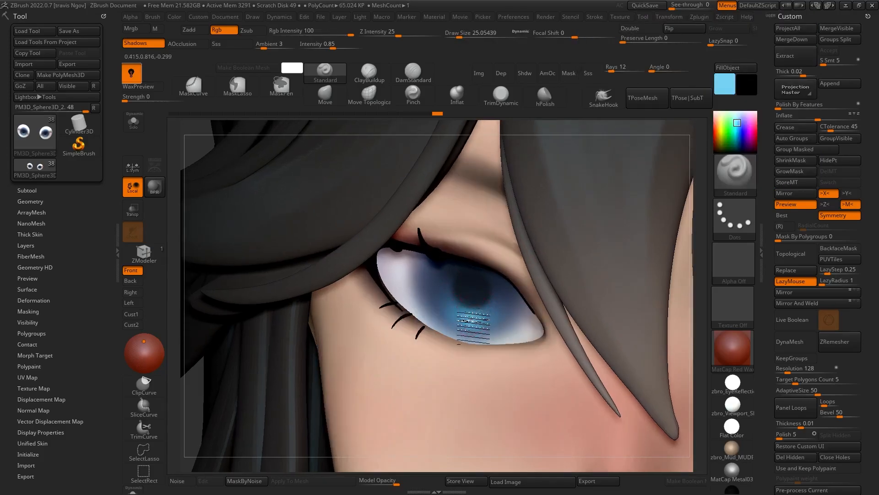
Step: Blend light cyan over the lower irises at a draw size of about 51
click(725, 84)
drag(807, 169, 809, 145)
alt+right_drag(466, 327, 465, 315)
key(space)
mouse_move(464, 315)
mouse_down()
mouse_move(491, 309)
mouse_move(493, 287)
mouse_up()
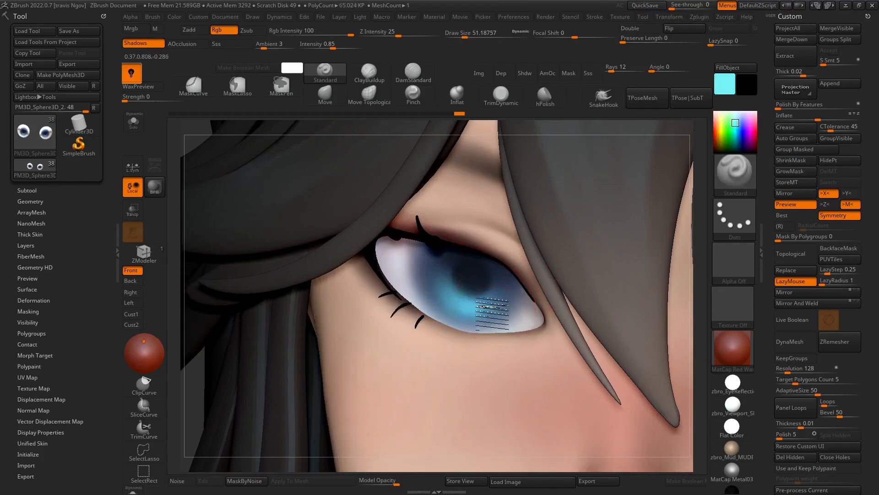
Step: Shade the upper irises and redefine the pupils with a very dark teal
click(725, 84)
click(712, 159)
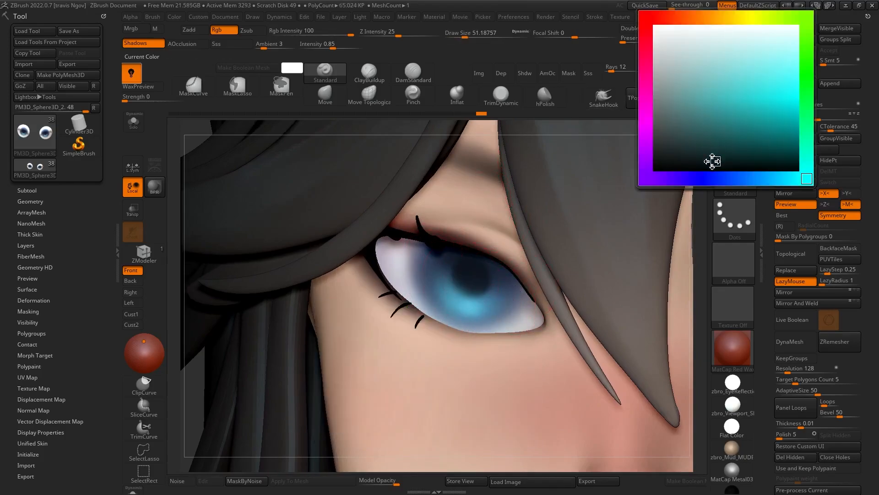
alt+right_drag(424, 263, 426, 239)
mouse_move(430, 236)
mouse_down()
mouse_move(493, 245)
mouse_move(474, 268)
mouse_up()
key(space)
right_drag(474, 267, 484, 260)
key(space)
mouse_move(484, 259)
mouse_down()
mouse_move(487, 241)
mouse_move(489, 261)
mouse_move(476, 274)
mouse_move(493, 253)
mouse_up()
Step: Darken the pupils with a near-black teal at a draw size of about 8
click(721, 94)
click(725, 167)
key(space)
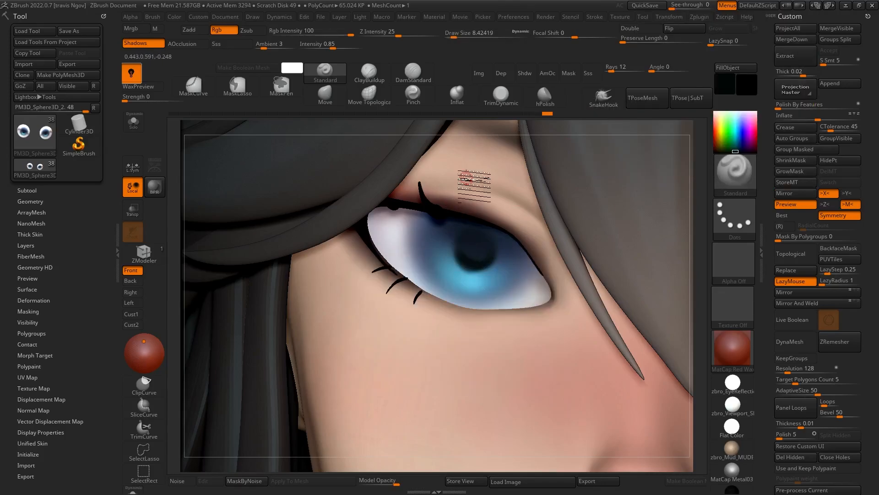
Step: Paint dark outlines along the side edges of the irises at a draw size of about 16
mouse_move(468, 180)
ctrl+right_down()
mouse_move(585, 57)
mouse_move(638, 51)
mouse_move(442, 253)
mouse_move(387, 286)
ctrl+right_up()
key(space)
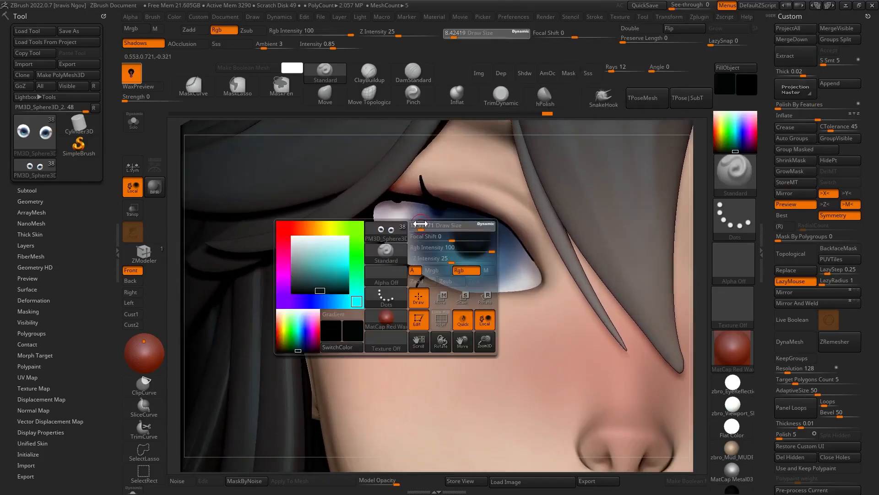
drag(420, 227, 432, 248)
mouse_move(424, 207)
mouse_down()
mouse_move(425, 243)
mouse_move(420, 232)
mouse_up()
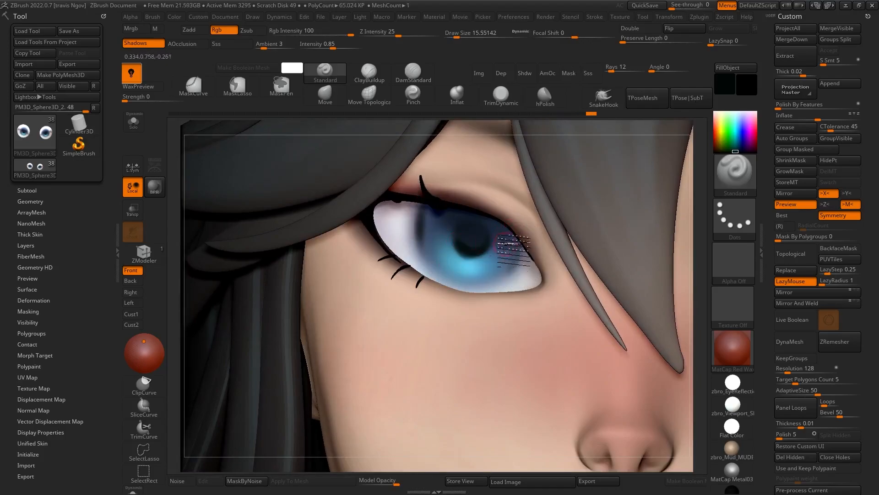
drag(512, 239, 507, 270)
drag(420, 229, 428, 247)
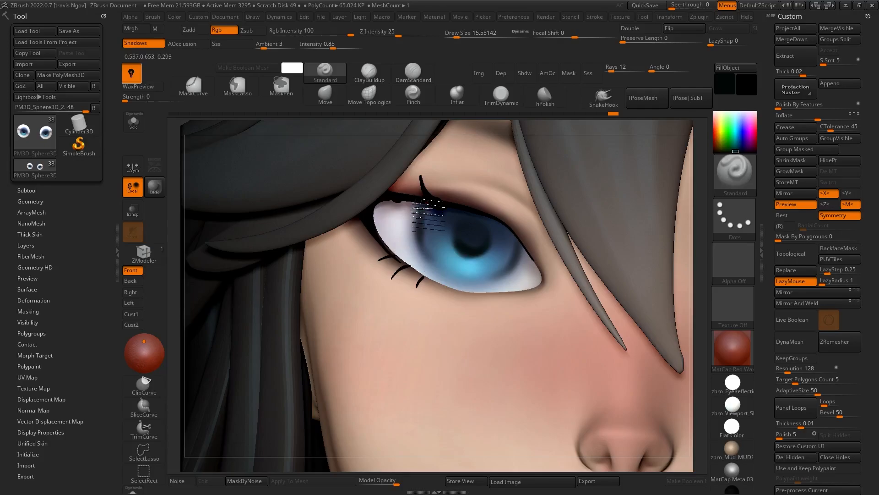
drag(424, 213, 425, 238)
mouse_move(533, 240)
ctrl+right_down()
mouse_move(462, 161)
mouse_move(736, 52)
ctrl+right_up()
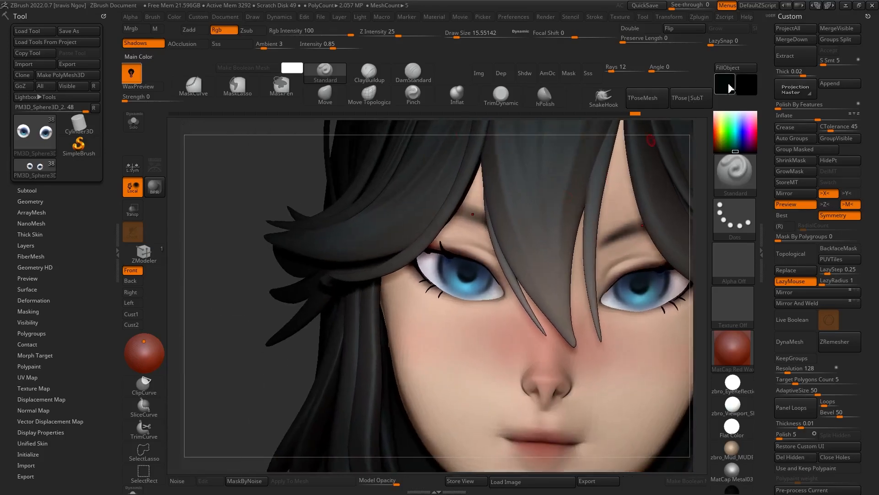
Step: Dab a light purple highlight on the outer edges of the irises at a draw size of about 10.5 and recolor it vivid purple
click(728, 83)
click(740, 58)
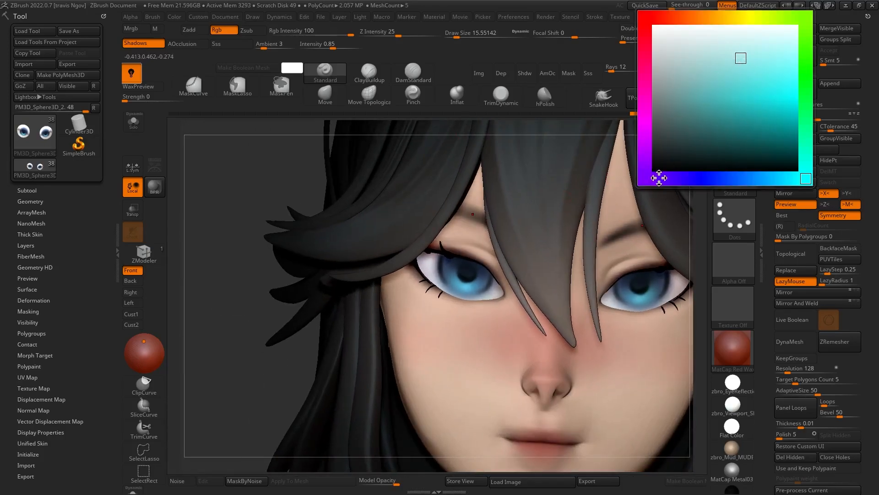
click(644, 148)
ctrl+right_drag(458, 159, 436, 282)
key(space)
drag(449, 246, 443, 249)
click(725, 84)
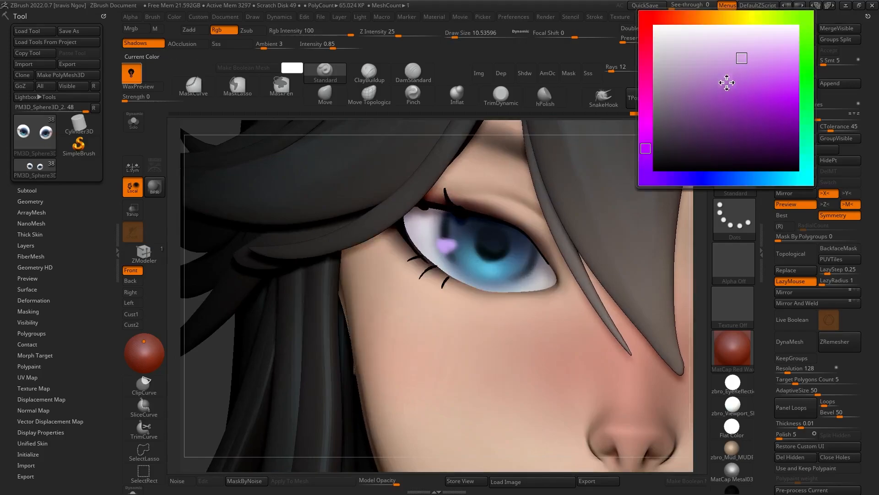
click(781, 80)
ctrl+right_drag(414, 231, 416, 243)
drag(444, 238, 448, 246)
Step: Paint a small bright cyan highlight just above the purple spot on each iris at a draw size of about 8.4
click(721, 87)
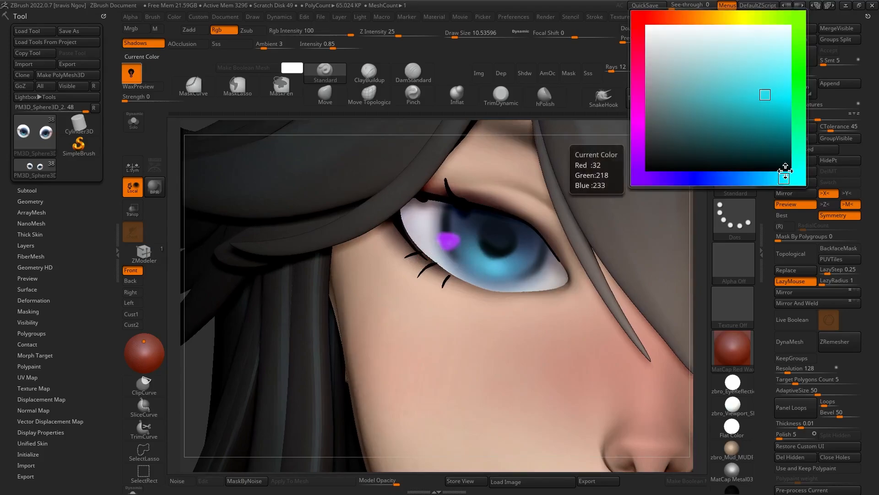
click(784, 175)
key(space)
drag(448, 227, 453, 225)
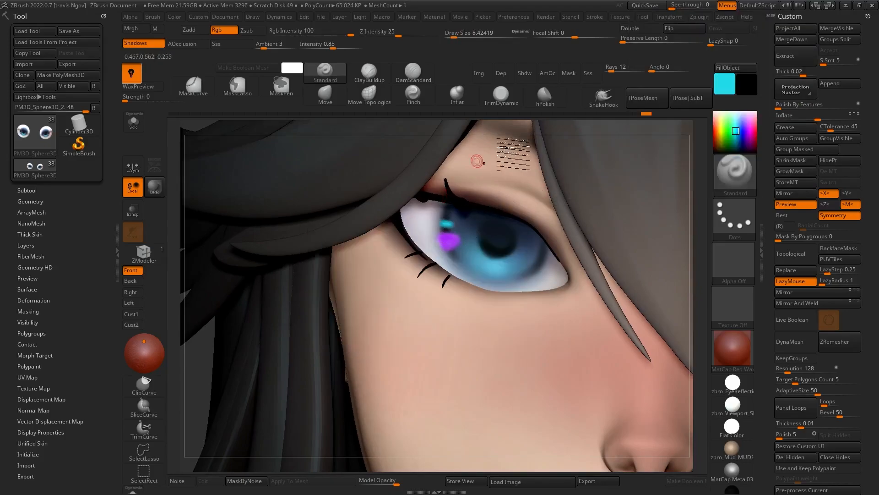
Step: Add a small yellow-green highlight along the lower inner edge of each iris and check it from a full-head view
click(728, 82)
click(759, 19)
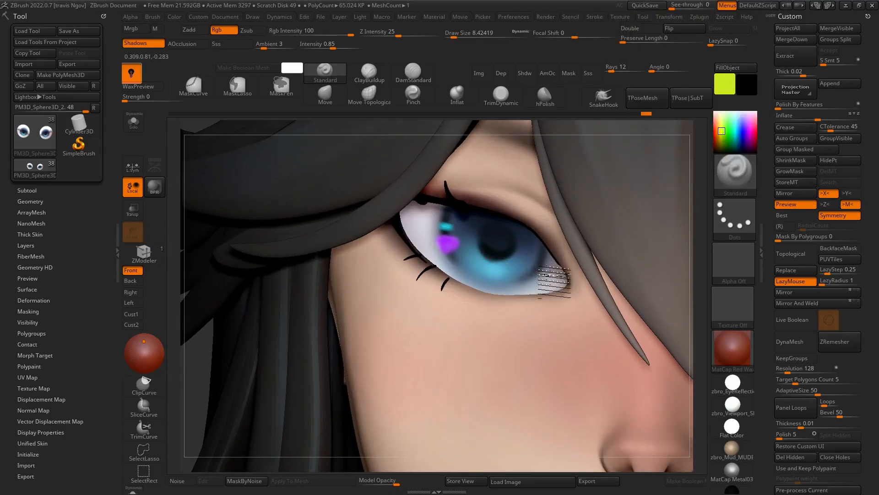
drag(535, 264, 546, 272)
alt+drag(176, 247, 181, 179)
drag(265, 256, 301, 261)
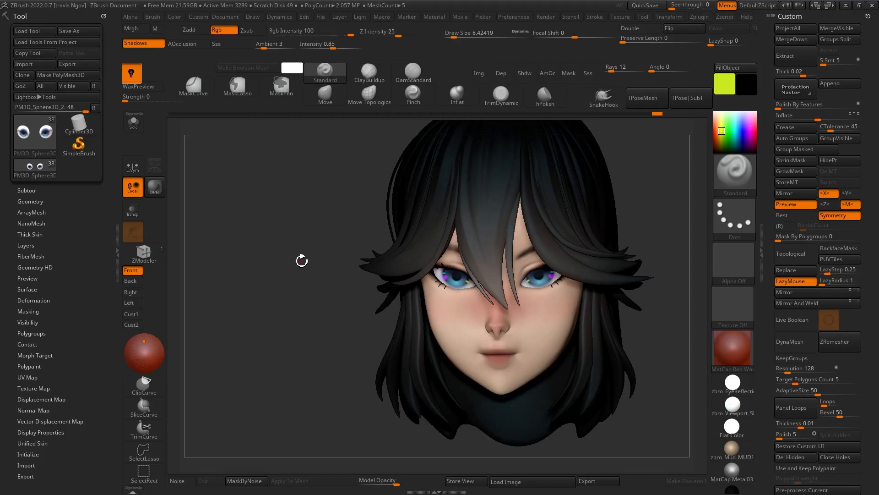
scroll(301, 260, up, 3)
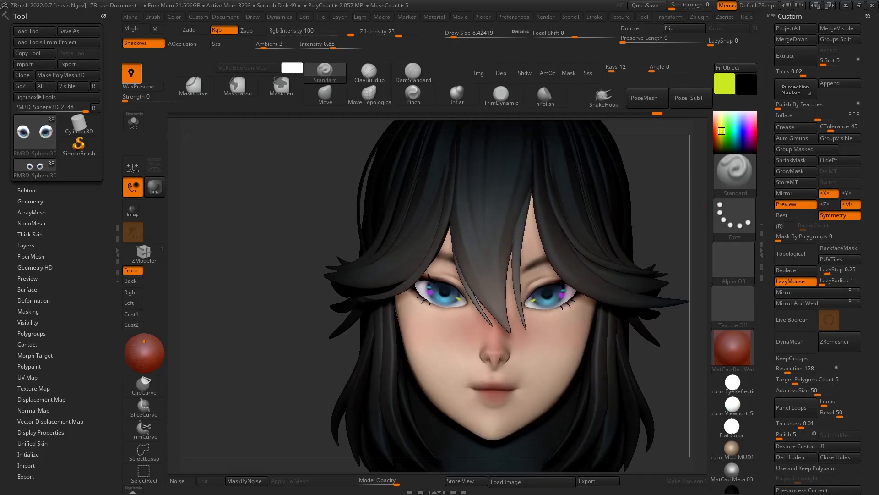
drag(704, 205, 703, 379)
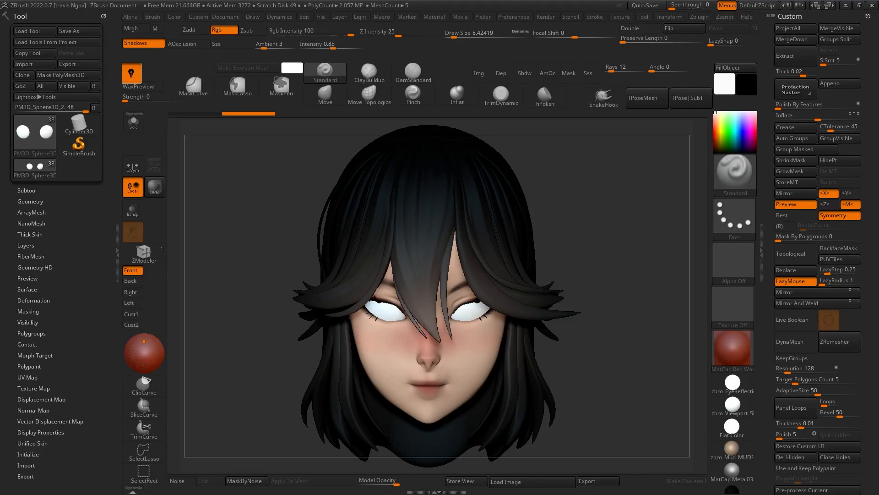
Step: Paint large dark blue irises centered on the blank white eyes at a draw size of about 65, using mirrored symmetry
drag(261, 256, 648, 97)
click(723, 87)
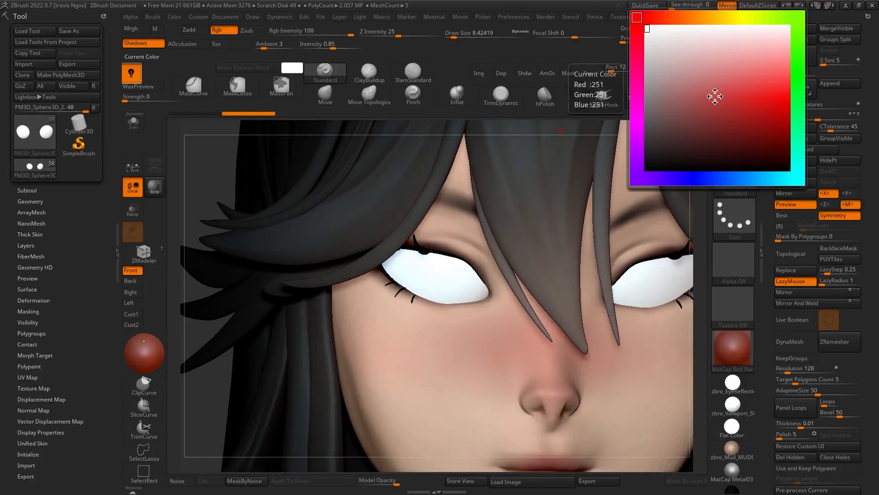
click(731, 178)
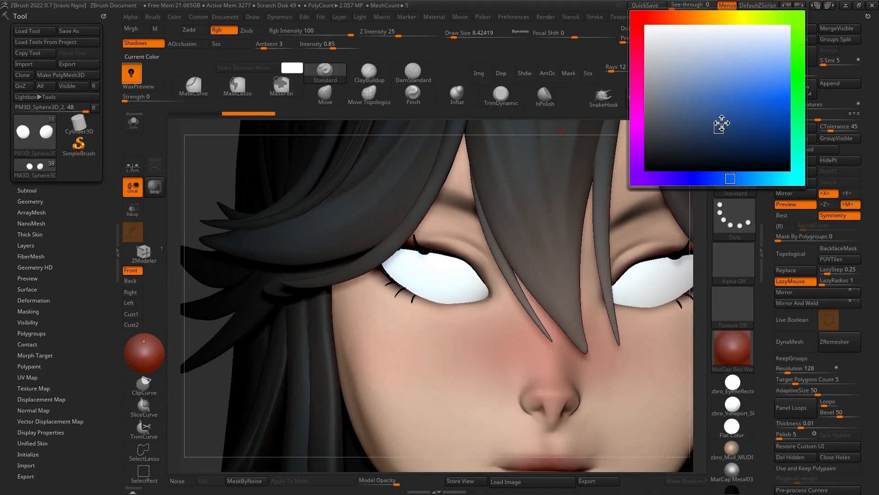
ctrl+right_drag(431, 266, 426, 214)
ctrl+right_drag(403, 292, 384, 328)
key(space)
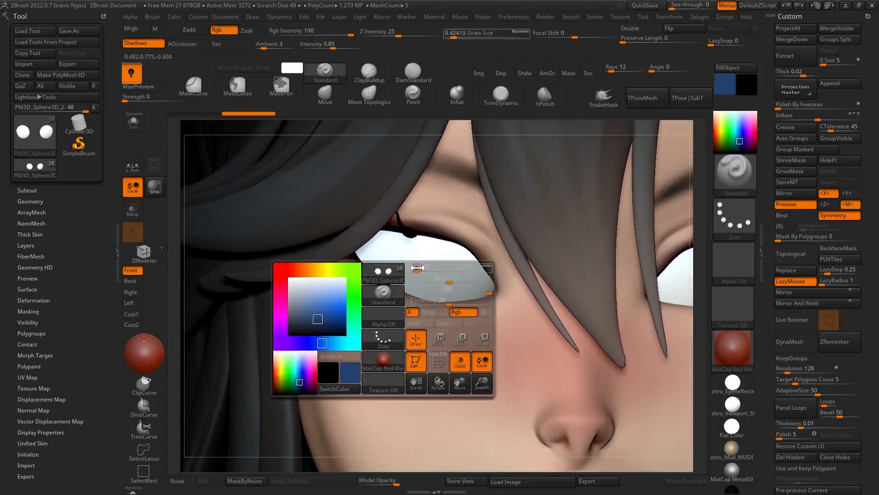
drag(416, 267, 428, 266)
mouse_move(428, 266)
ctrl+right_down()
mouse_move(398, 288)
mouse_move(417, 243)
mouse_move(405, 273)
ctrl+right_up()
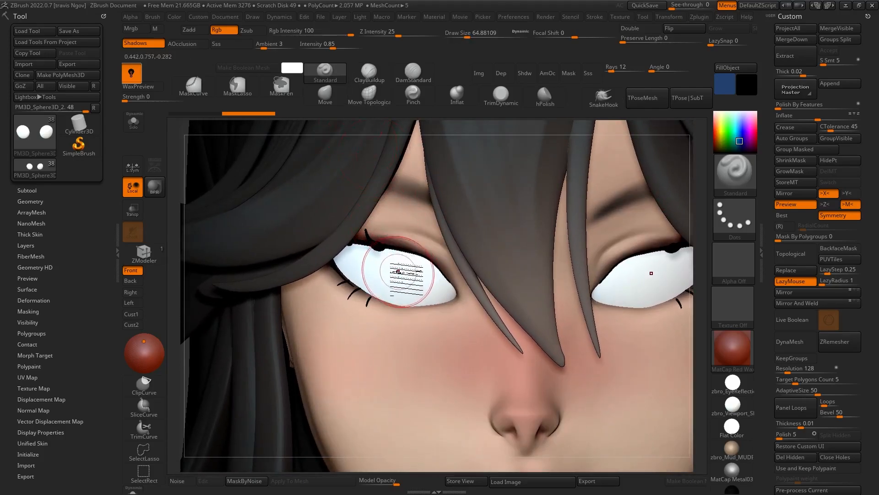
mouse_move(410, 268)
mouse_down()
mouse_move(403, 282)
mouse_move(438, 274)
mouse_move(426, 283)
mouse_up()
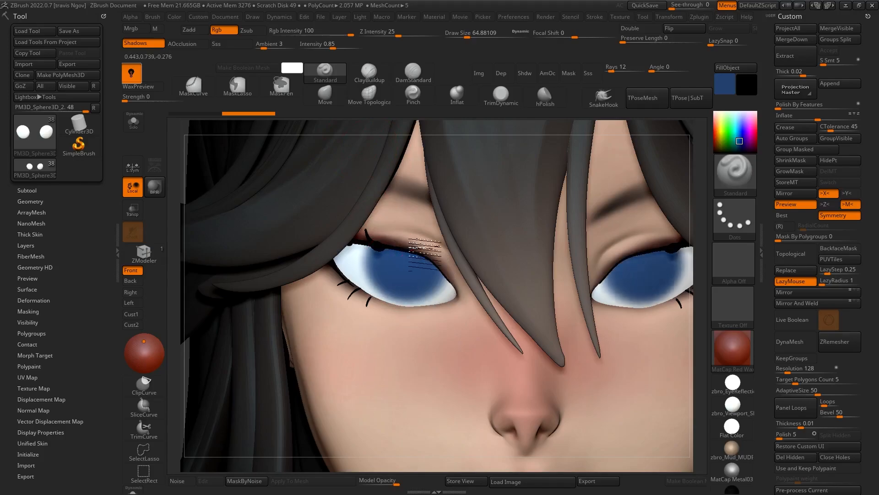
ctrl+right_drag(177, 167, 173, 180)
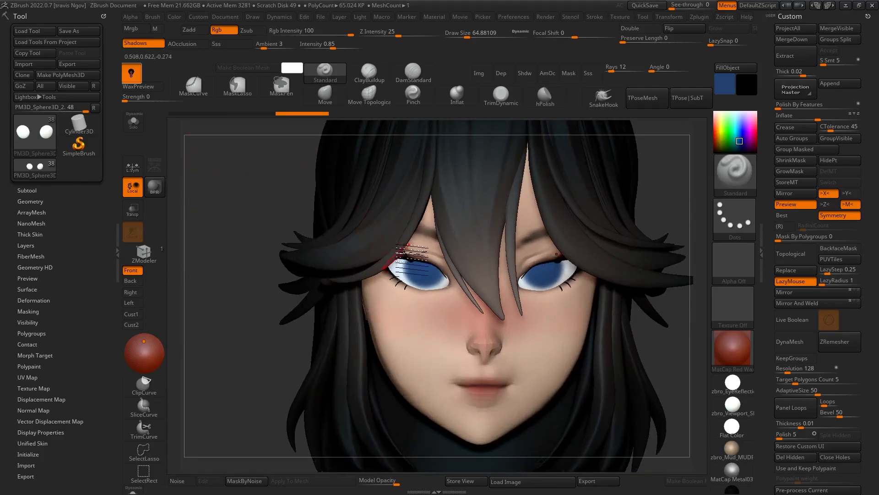
ctrl+right_drag(404, 234, 411, 251)
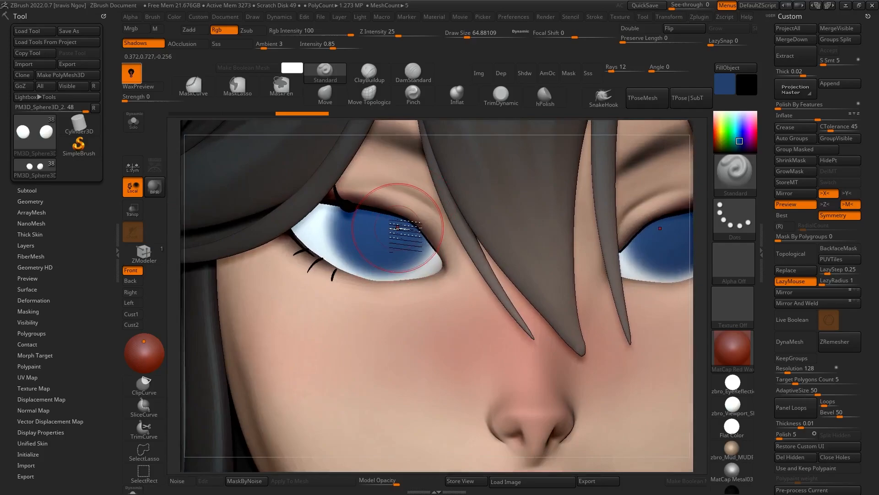
Step: Try sideways-looking eyes by undoing the centered irises and painting each one toward the same side with X symmetry off
key(ctrl+z)
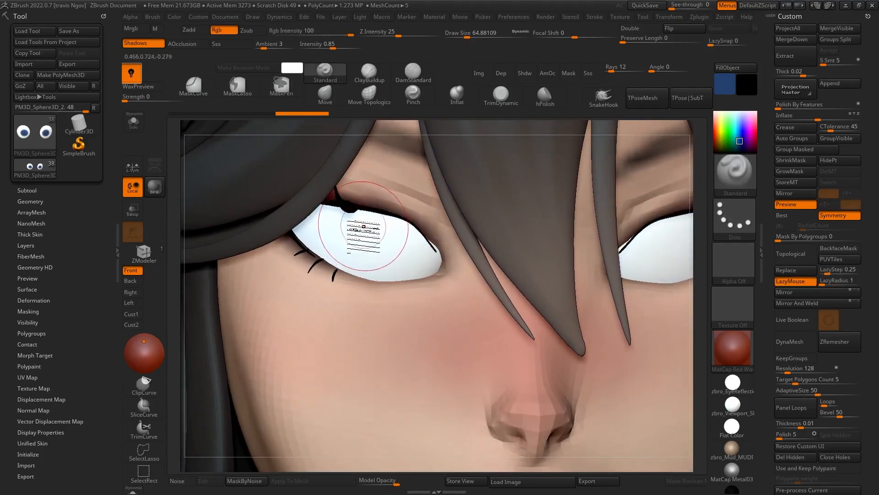
mouse_move(363, 227)
mouse_down()
mouse_move(334, 245)
mouse_move(339, 222)
mouse_up()
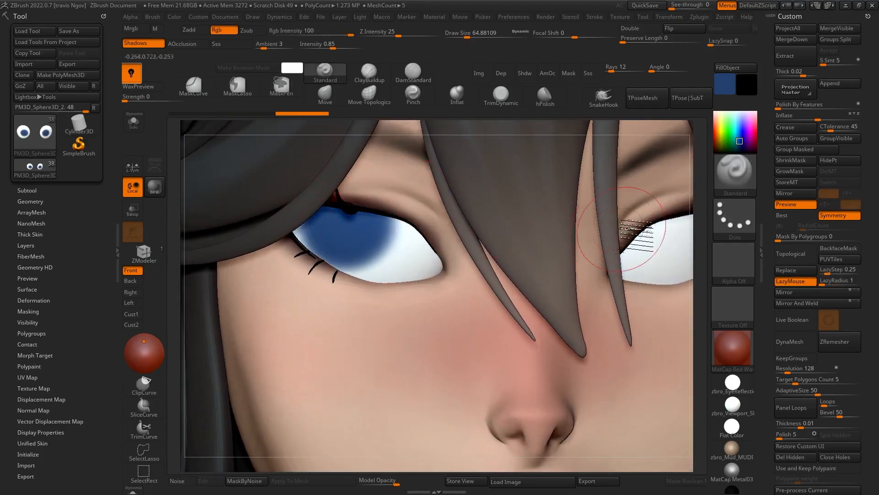
mouse_move(645, 234)
mouse_down()
mouse_move(661, 236)
mouse_move(664, 262)
mouse_up()
ctrl+right_drag(273, 150, 254, 210)
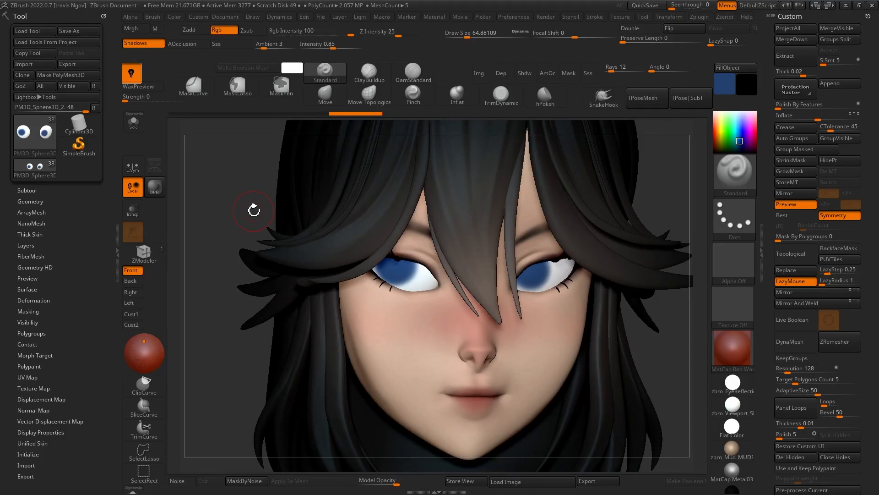
drag(254, 211, 252, 220)
key(ctrl+z)
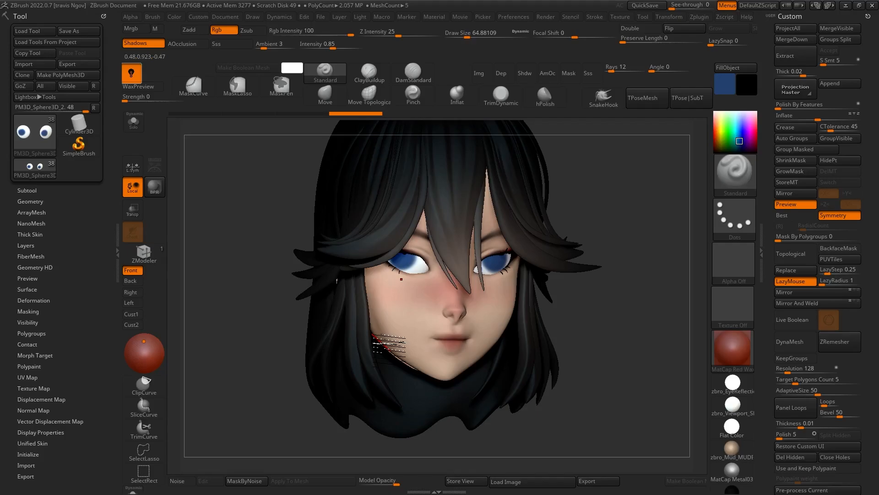
ctrl+right_drag(389, 350, 389, 364)
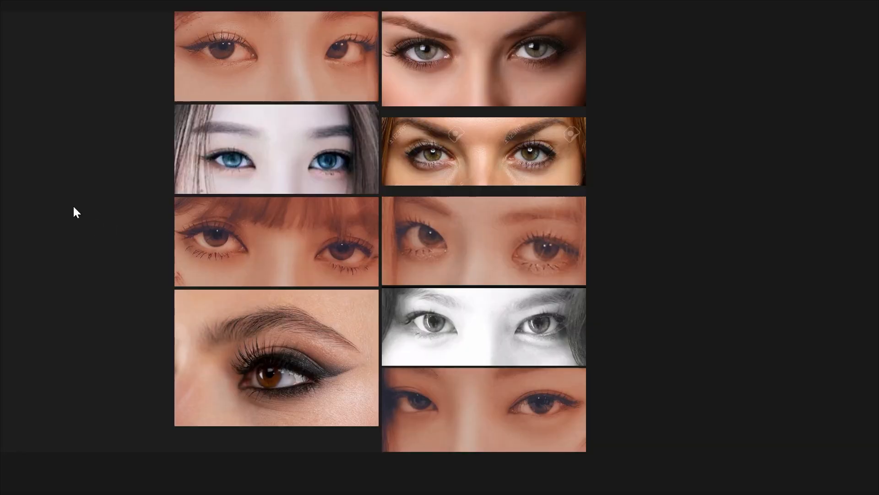
Step: Examine the eye reference photos for iris size and how far the eyelids cover the irises
scroll(432, 34, up, 5)
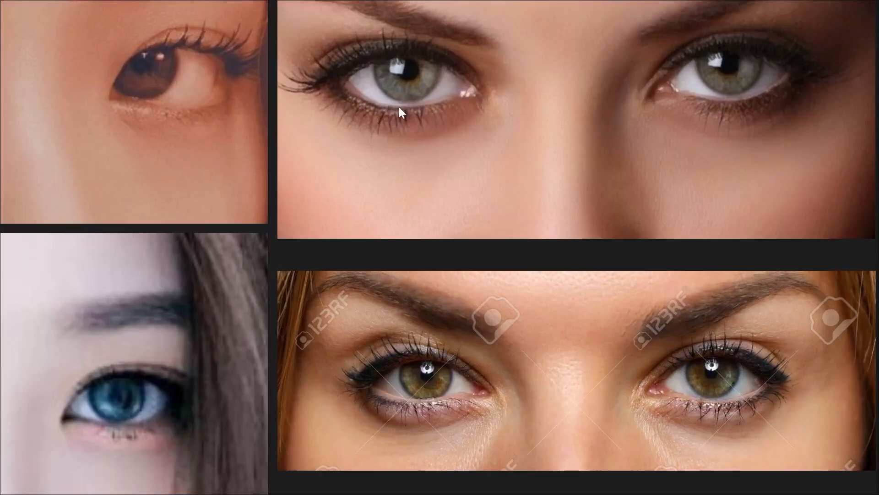
scroll(403, 136, down, 3)
middle_drag(336, 360, 362, 136)
middle_drag(411, 333, 408, 197)
scroll(151, 254, up, 3)
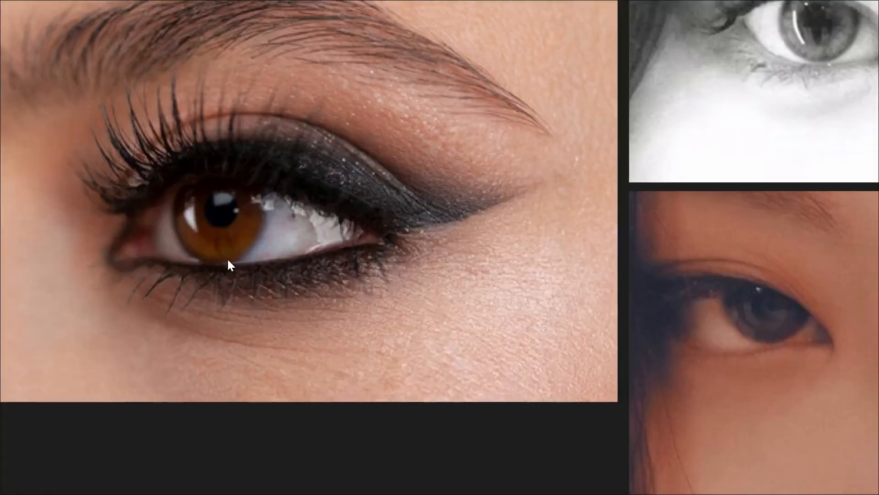
scroll(247, 147, down, 3)
middle_drag(247, 147, 308, 281)
scroll(257, 240, up, 3)
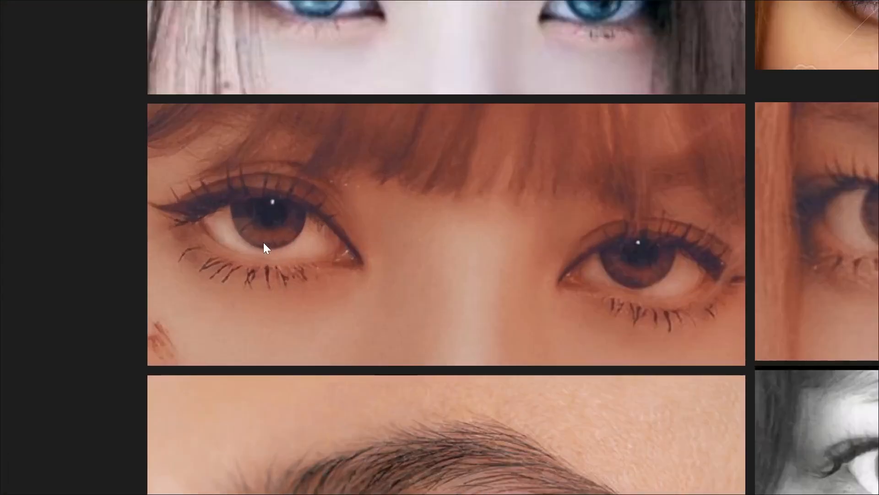
scroll(280, 251, down, 3)
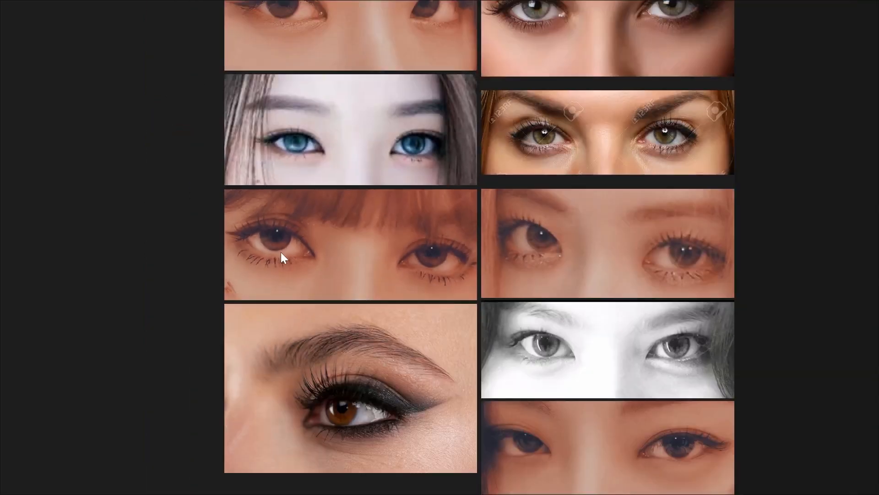
middle_drag(479, 196, 349, 342)
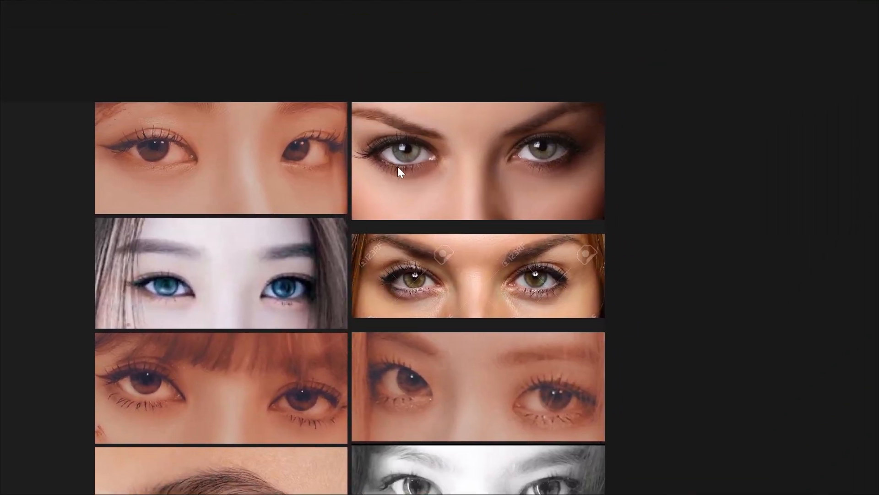
scroll(143, 167, up, 5)
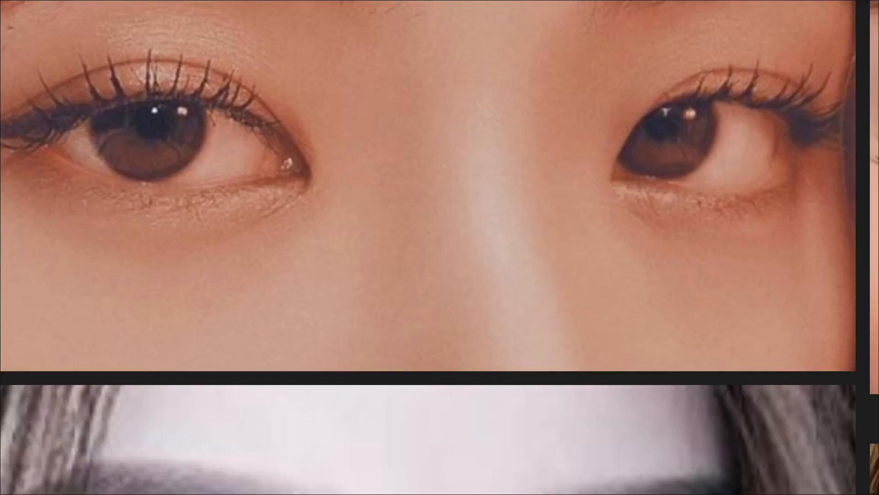
Step: Switch back to ZBrush and touch up the lower edge of the irises with dark blue at a draw size of about 27
key(alt+Tab)
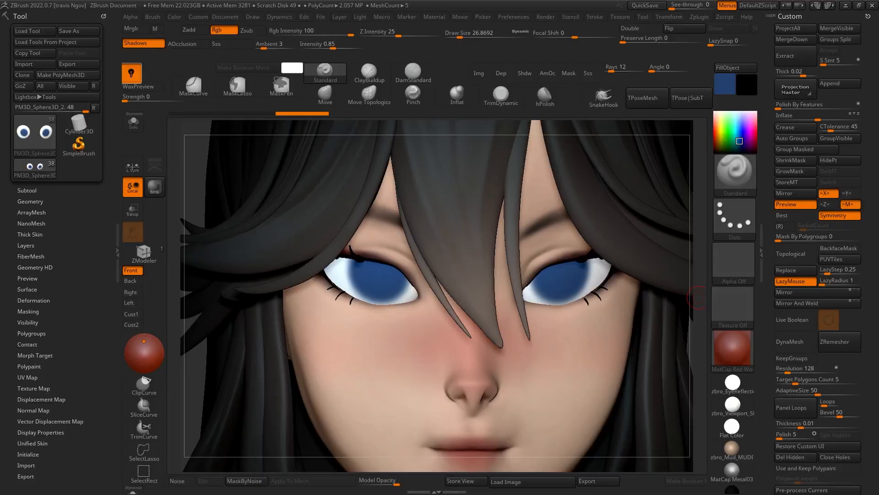
ctrl+right_drag(352, 270, 323, 308)
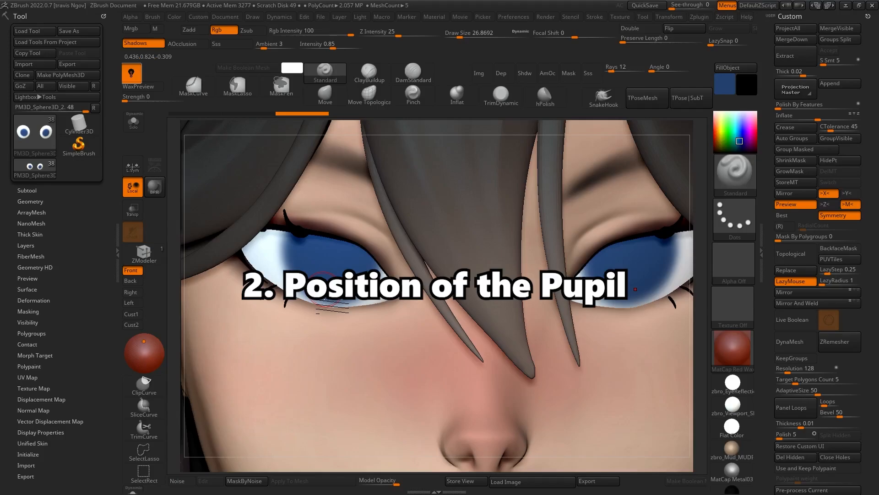
drag(325, 289, 338, 291)
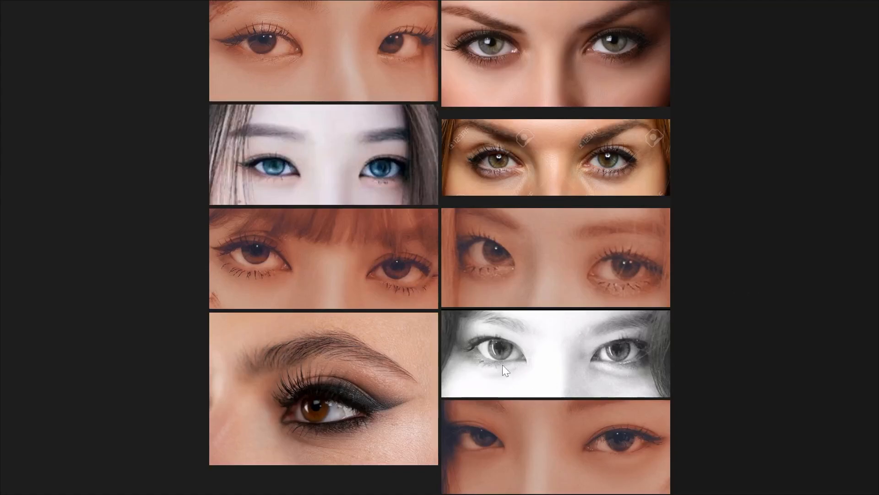
Step: Study the pupil placement within the irises across the black-and-white, brown, blue and green eye reference photos
scroll(502, 364, up, 5)
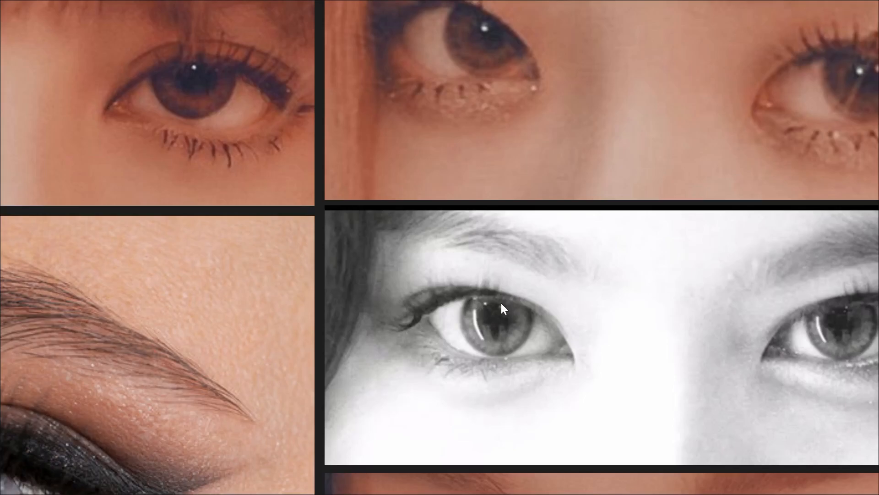
scroll(501, 304, down, 2)
middle_drag(210, 177, 614, 346)
scroll(444, 296, up, 3)
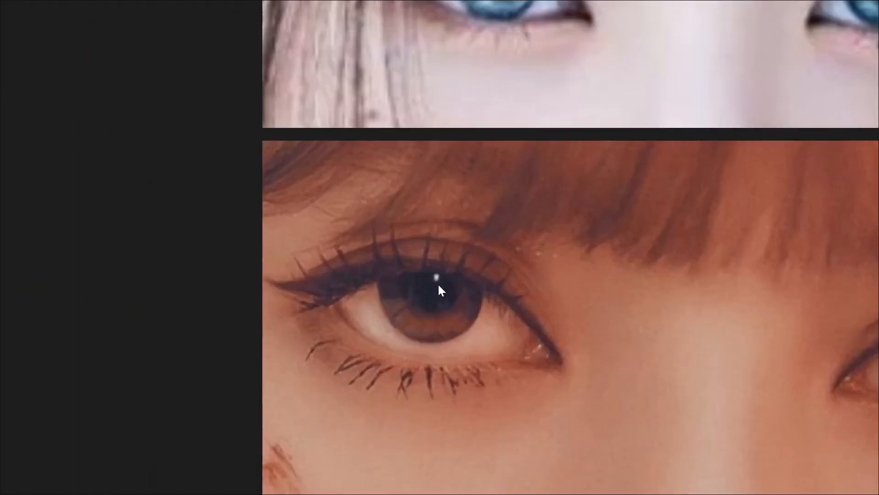
middle_drag(457, 323, 397, 323)
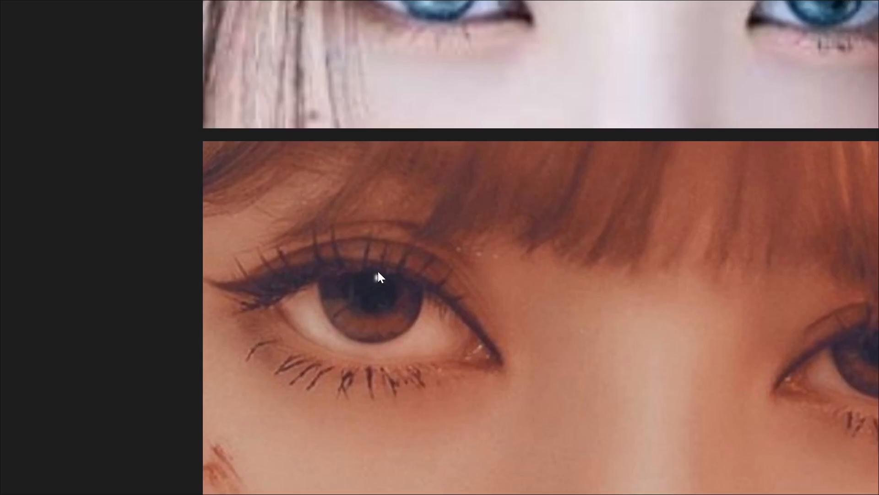
scroll(489, 305, down, 3)
middle_drag(644, 320, 411, 297)
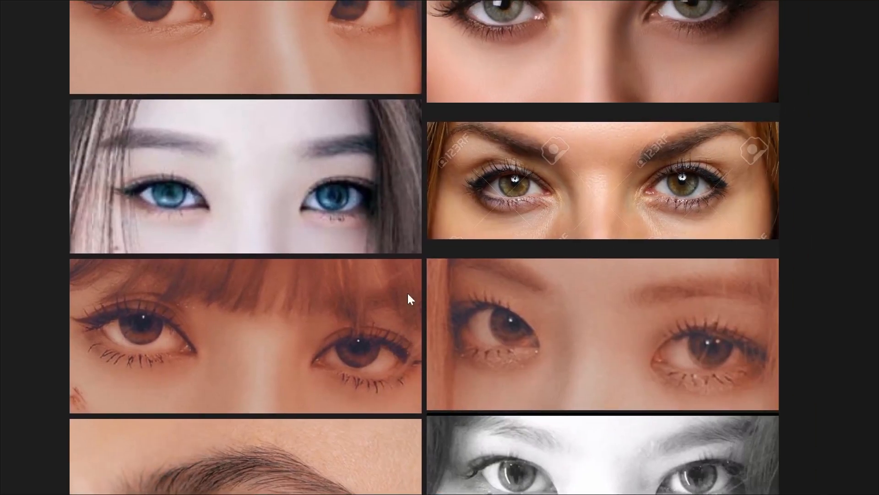
scroll(320, 183, up, 5)
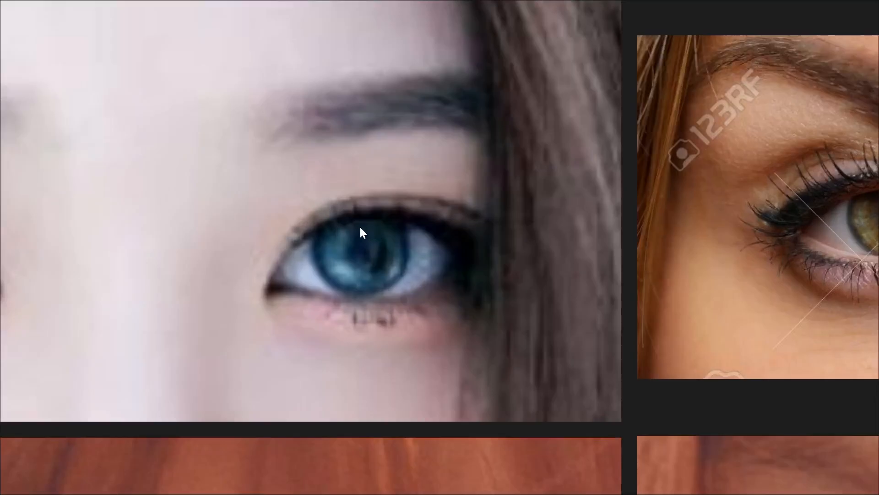
scroll(438, 240, down, 3)
middle_drag(701, 255, 368, 290)
scroll(352, 264, up, 1)
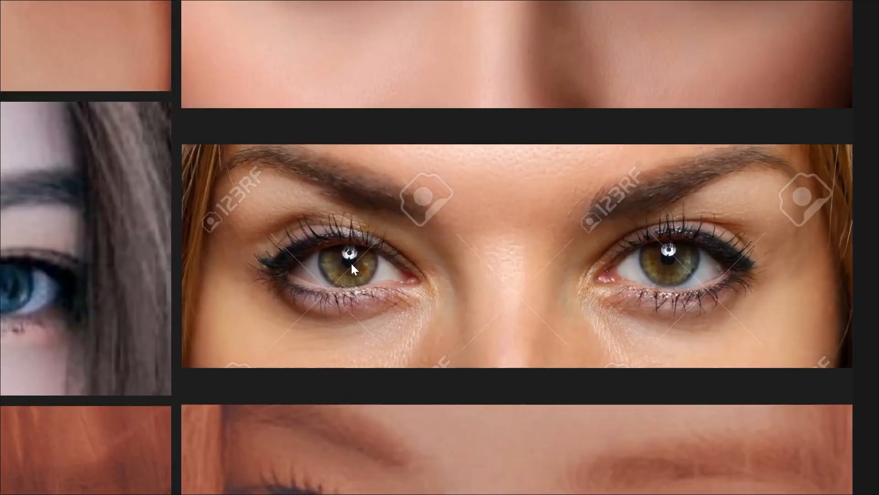
Step: Finish checking the green eye reference, return to ZBrush and paint a navy pupil in the iris at a draw size of about 22
scroll(358, 252, up, 2)
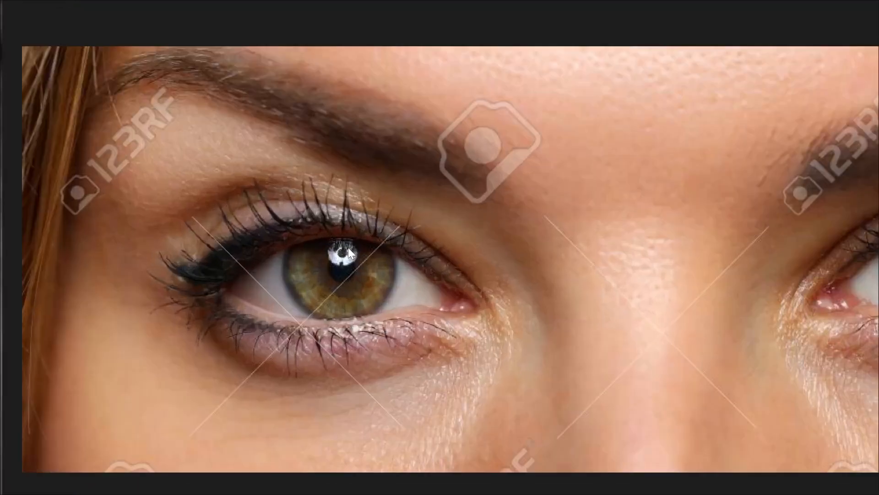
scroll(340, 260, down, 4)
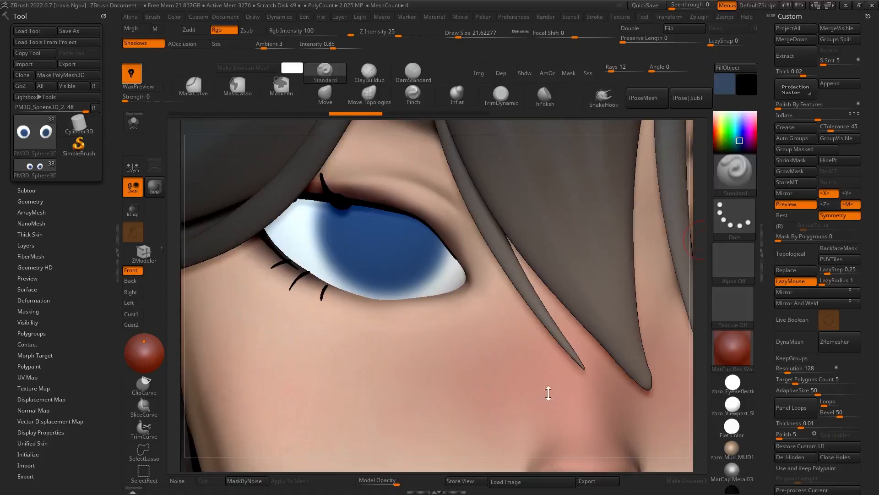
click(738, 91)
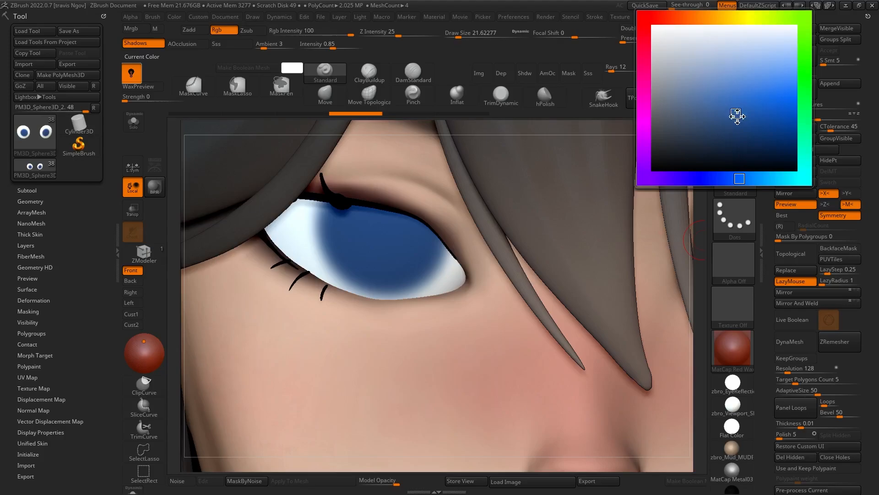
click(728, 148)
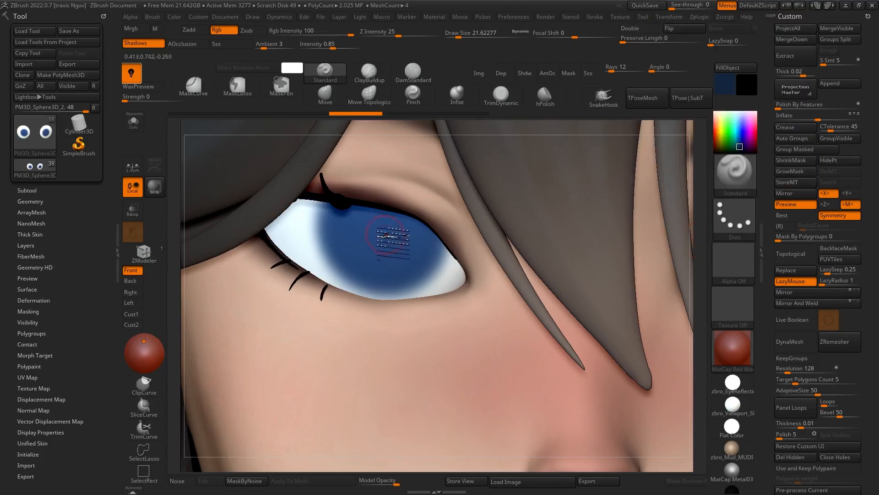
mouse_move(382, 236)
mouse_down()
mouse_move(371, 244)
mouse_move(385, 239)
mouse_up()
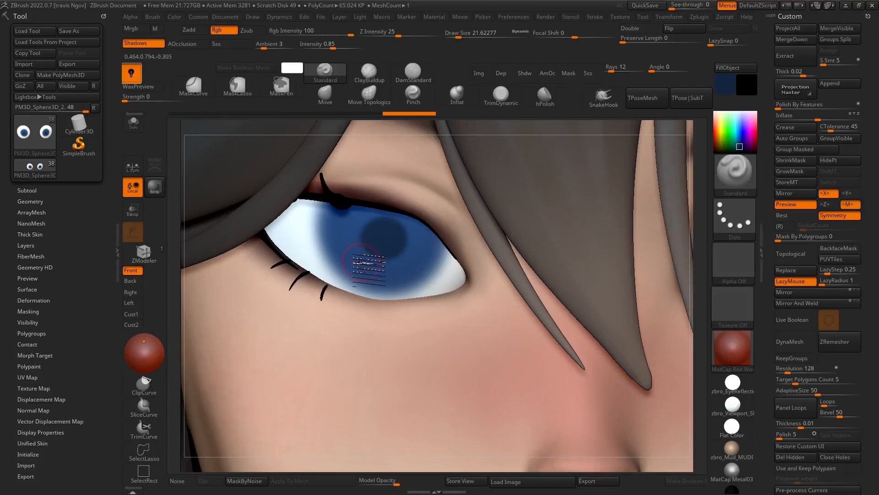
Step: Shade the upper part of the irises with a near-black blue at a draw size of about 54, undoing the first attempt
click(725, 84)
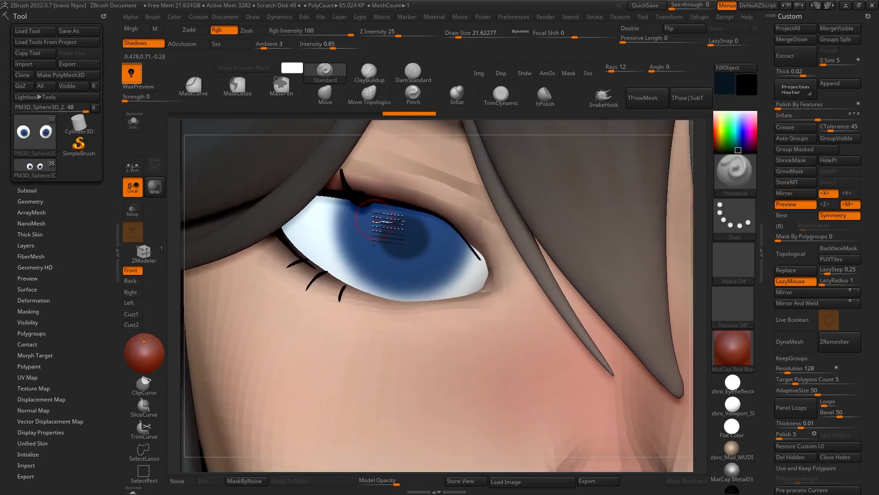
mouse_move(449, 216)
right_down()
mouse_move(453, 232)
mouse_move(469, 232)
right_up()
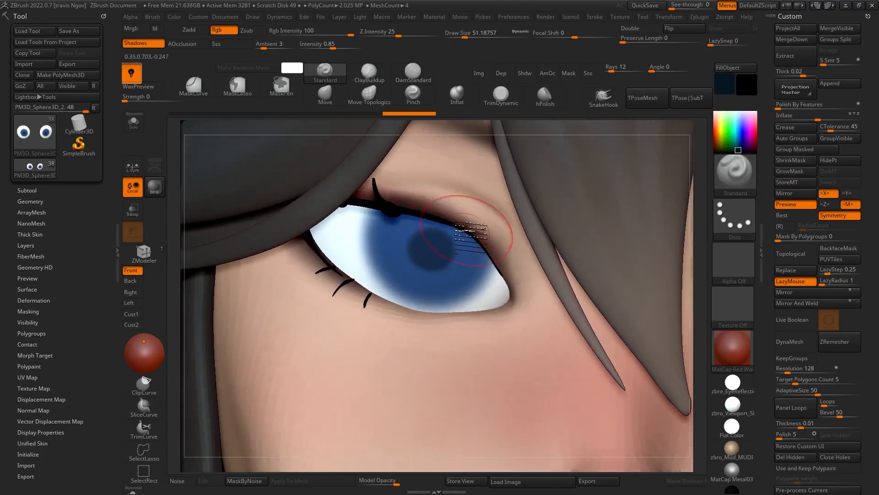
key(space)
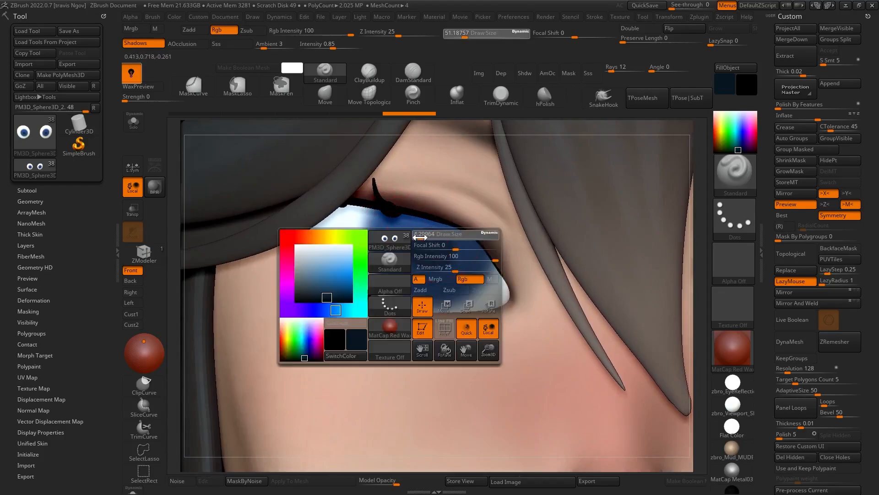
mouse_move(430, 232)
mouse_down()
mouse_move(421, 232)
mouse_move(467, 231)
mouse_up()
key(space)
key(ctrl+z)
key(space)
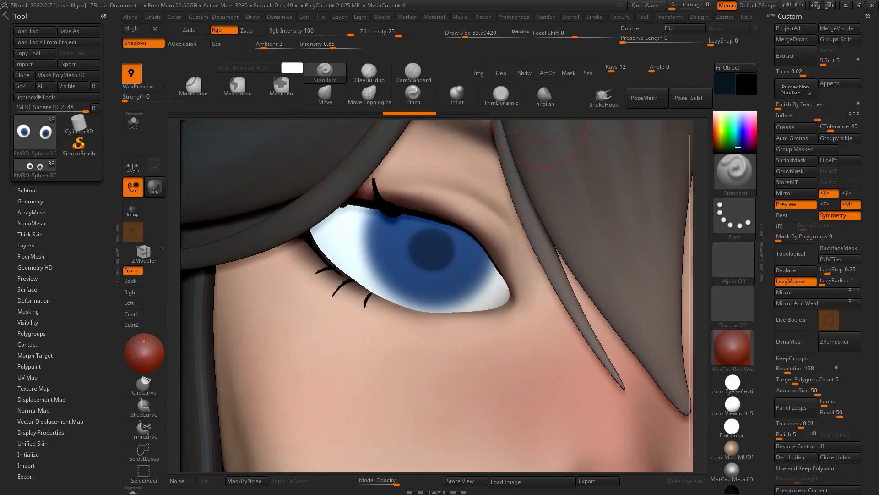
mouse_move(446, 230)
mouse_down()
mouse_move(465, 251)
mouse_move(440, 234)
mouse_move(392, 243)
mouse_move(439, 220)
mouse_move(473, 271)
mouse_up()
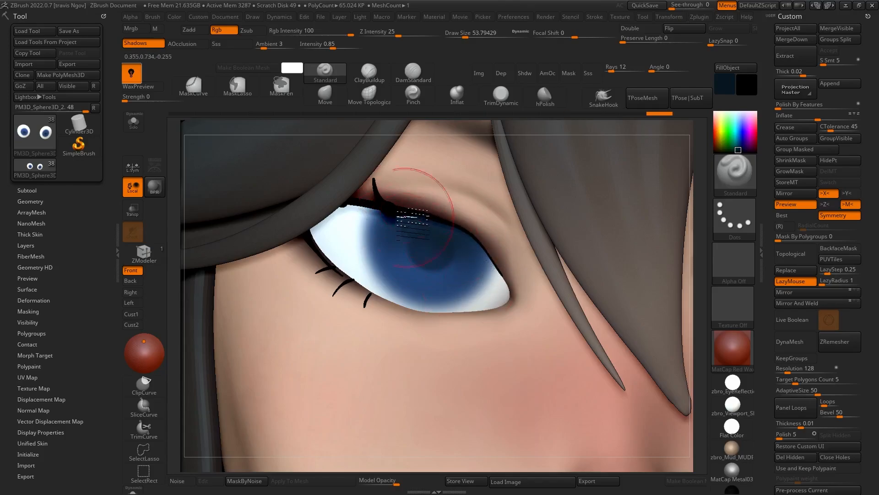
mouse_move(426, 196)
ctrl+right_down()
mouse_move(277, 158)
mouse_move(270, 148)
ctrl+right_up()
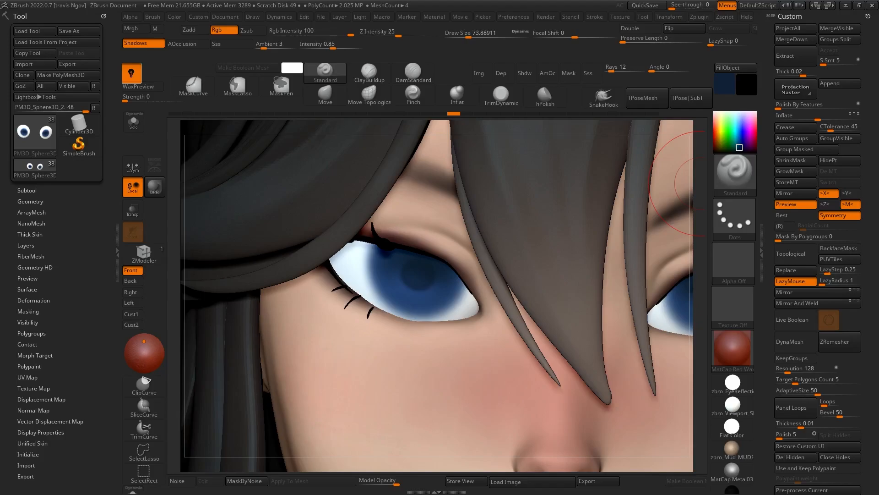
Step: Isolate the eyes and softly tint the outer side of the eyeball with dark red at a draw size of about 128
click(724, 84)
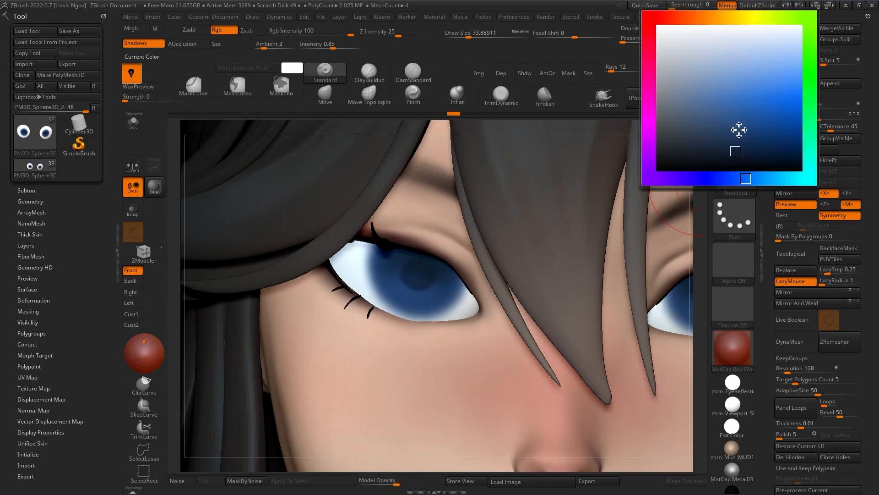
click(647, 22)
drag(784, 121, 786, 126)
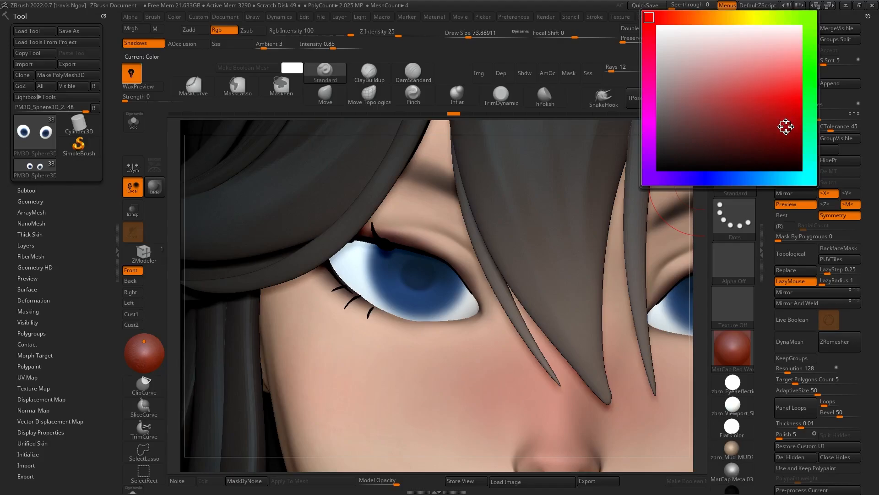
drag(204, 163, 261, 160)
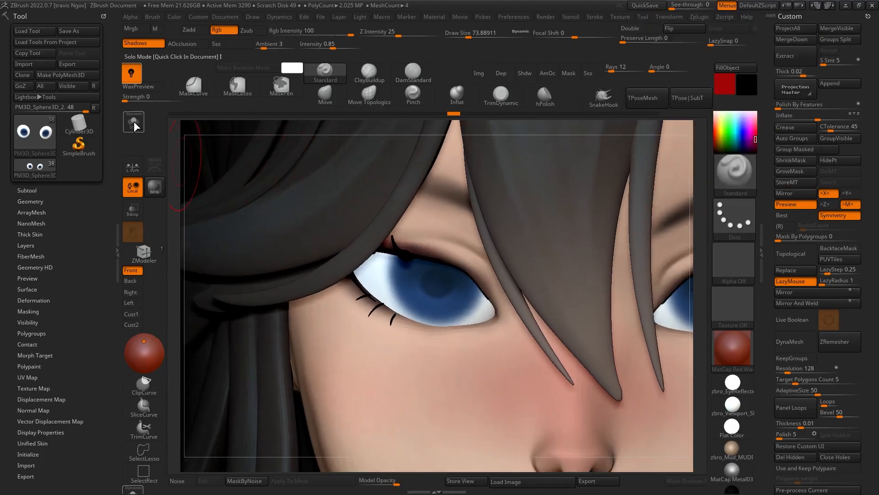
click(133, 121)
key(space)
mouse_move(367, 255)
mouse_down()
mouse_move(374, 253)
mouse_move(355, 256)
mouse_up()
drag(373, 245, 370, 274)
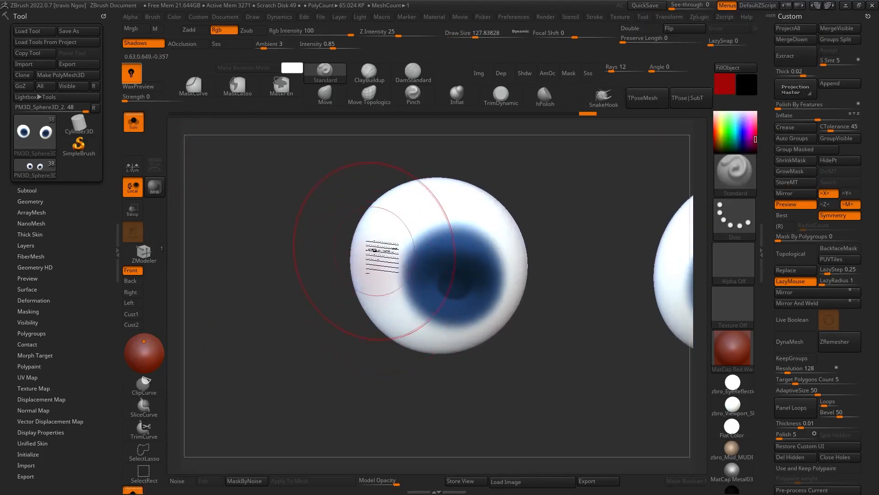
Step: Tint the inner side of the isolated eyeball with the same dark red, and show the whole head again
mouse_move(545, 282)
mouse_down()
mouse_move(513, 285)
mouse_move(485, 263)
mouse_move(265, 206)
mouse_up()
click(134, 121)
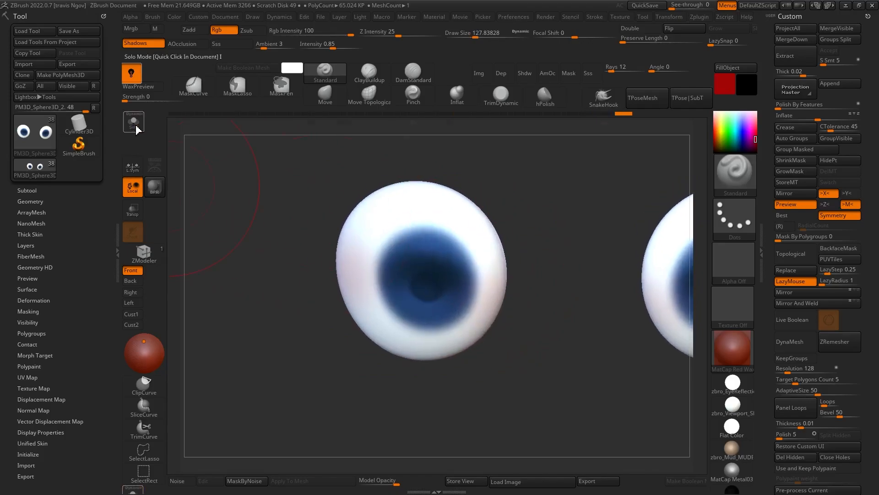
click(134, 126)
drag(373, 251, 367, 251)
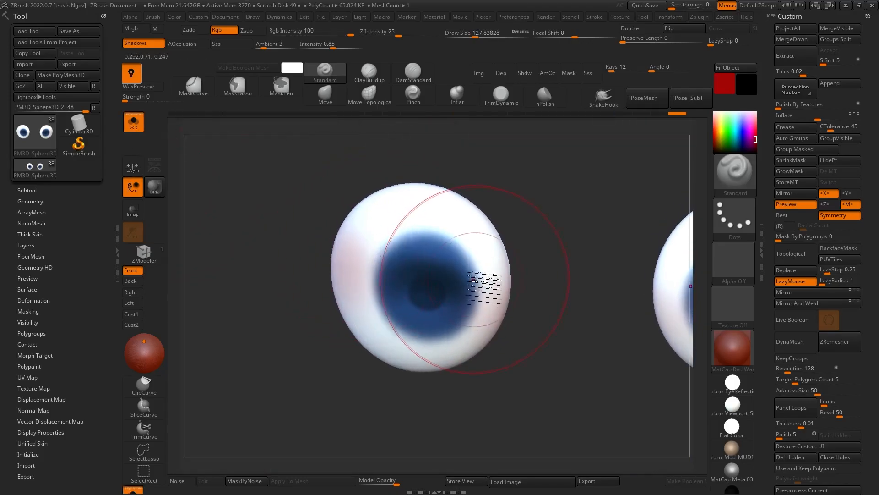
drag(485, 285, 481, 266)
click(134, 124)
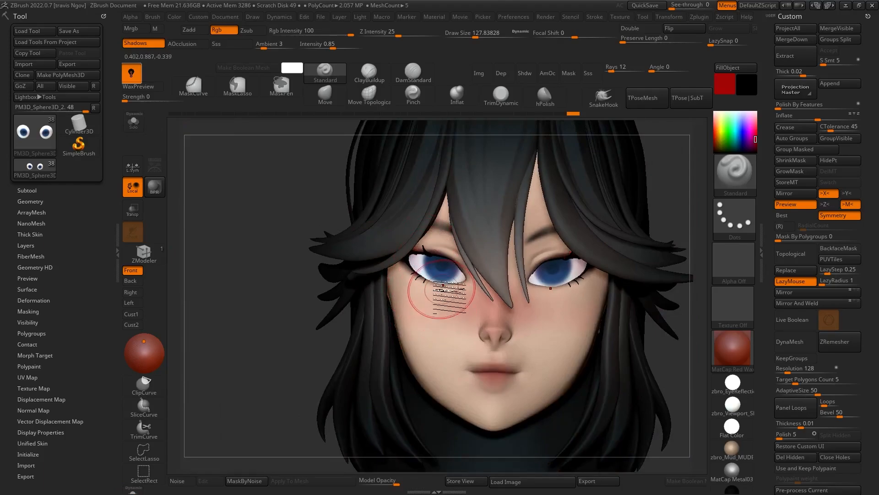
ctrl+right_drag(442, 290, 442, 326)
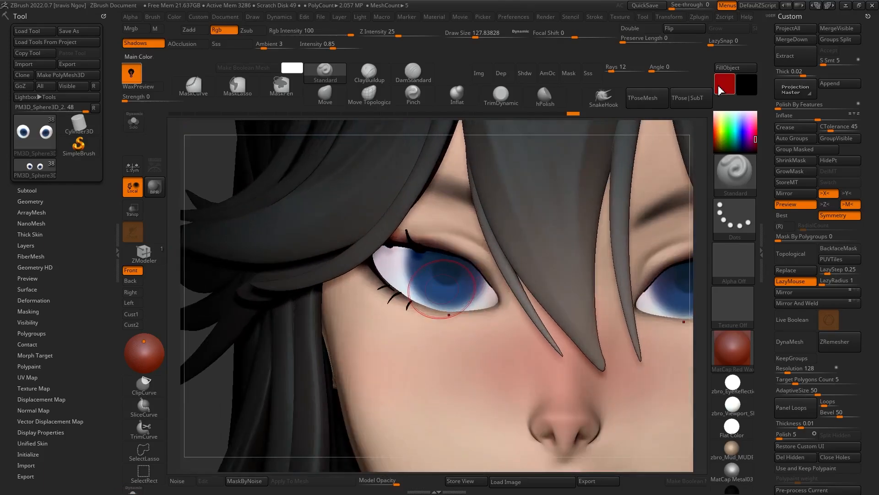
Step: Switch to white and brighten the whites of the eyes on both sides of the iris at a draw size of about 37
click(727, 86)
click(727, 86)
ctrl+right_drag(386, 271, 386, 293)
key(space)
click(381, 281)
drag(380, 257, 374, 253)
mouse_move(488, 316)
mouse_down()
mouse_move(504, 307)
mouse_move(513, 312)
mouse_move(500, 314)
mouse_up()
key([)
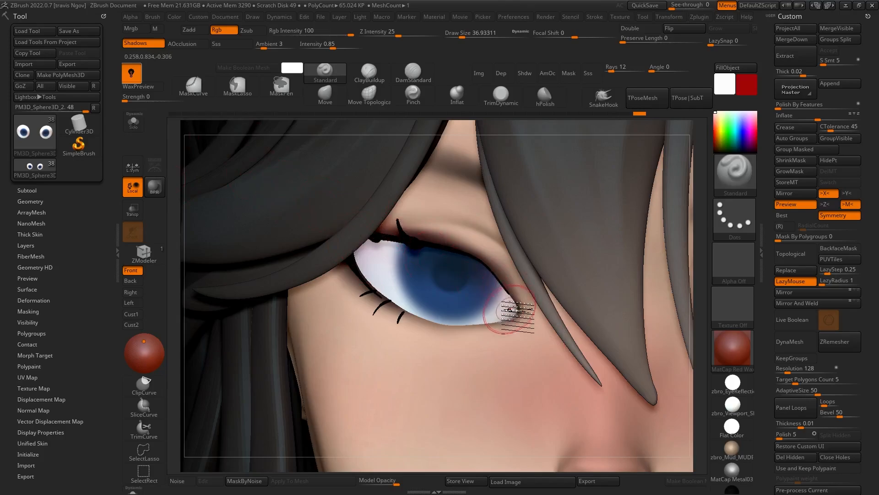
Step: Swap back to dark red, isolate the eyes and strengthen the red tint at both corners at a draw size of about 68
key(v)
click(136, 120)
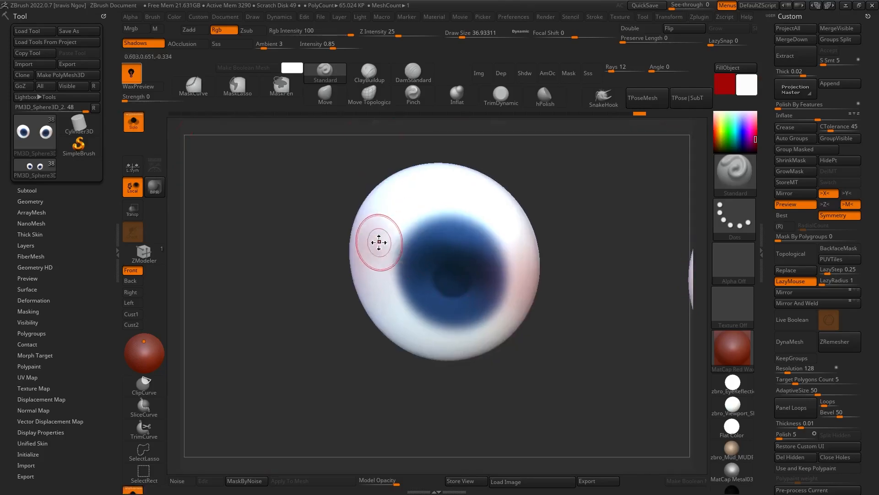
key(space)
mouse_move(380, 243)
mouse_down()
mouse_move(389, 242)
mouse_move(382, 234)
mouse_move(395, 244)
mouse_up()
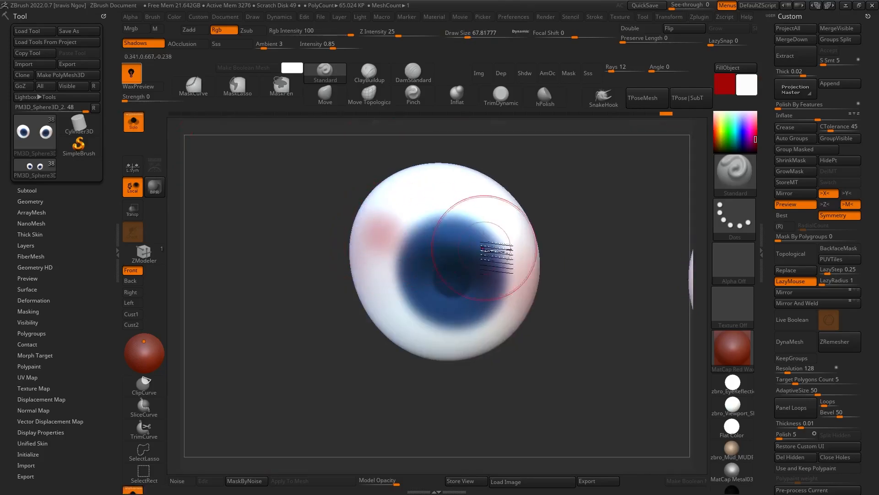
drag(490, 246, 511, 255)
click(134, 126)
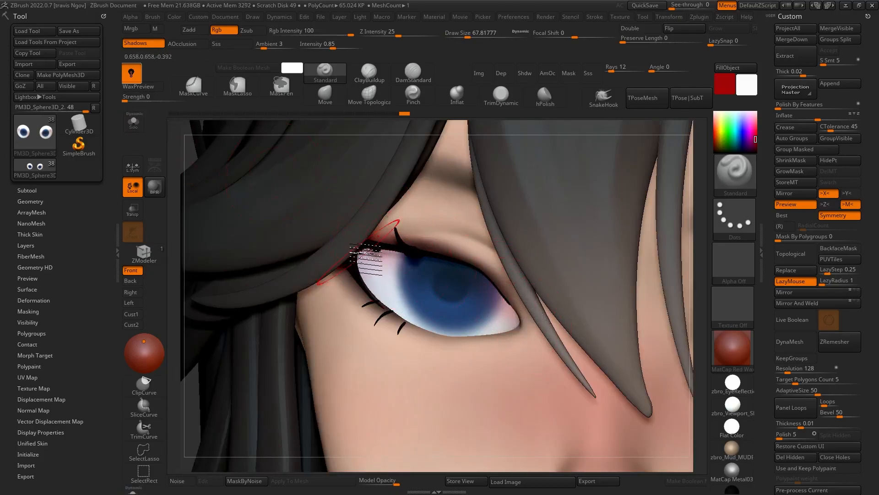
drag(357, 254, 374, 287)
Step: Darken the red to maroon and paint occlusion shading around the eyelid edges of the eyeball at a draw size of about 33
key(space)
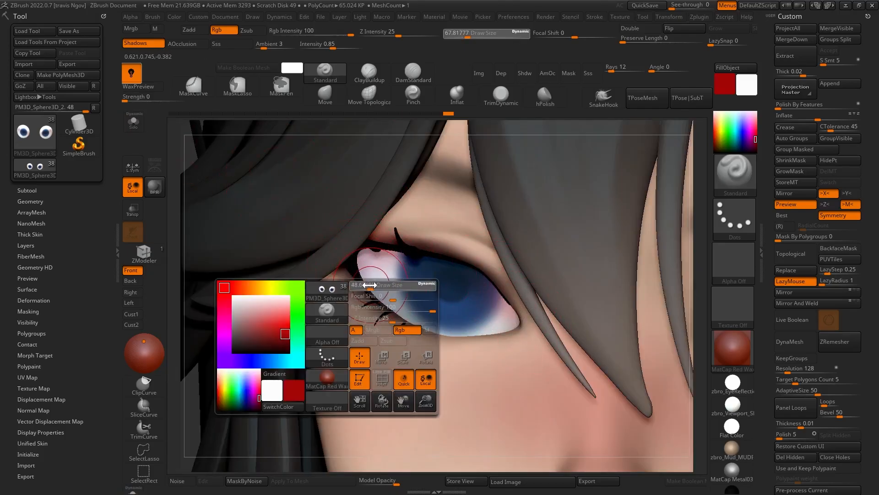
click(722, 88)
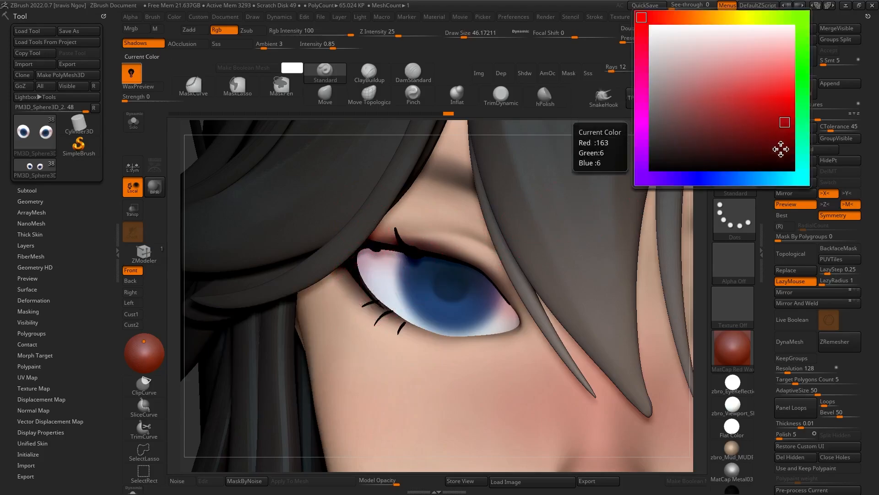
click(784, 147)
key(space)
drag(384, 262, 381, 252)
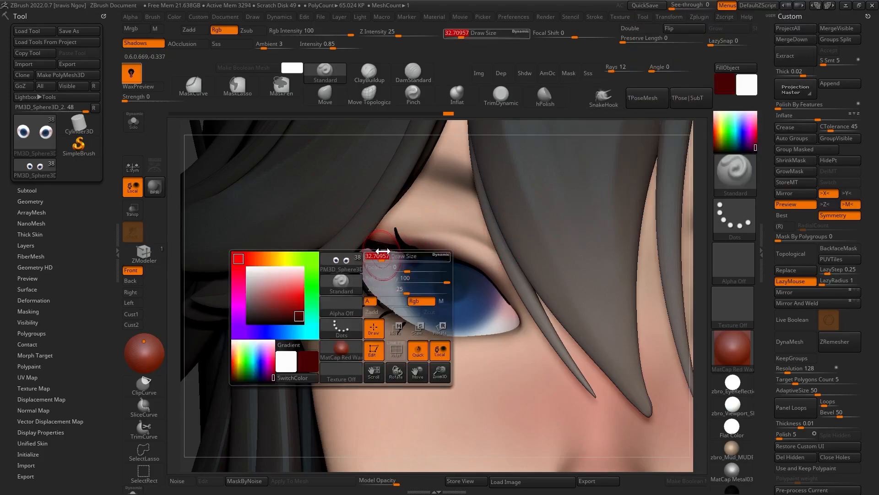
right_drag(378, 252, 392, 257)
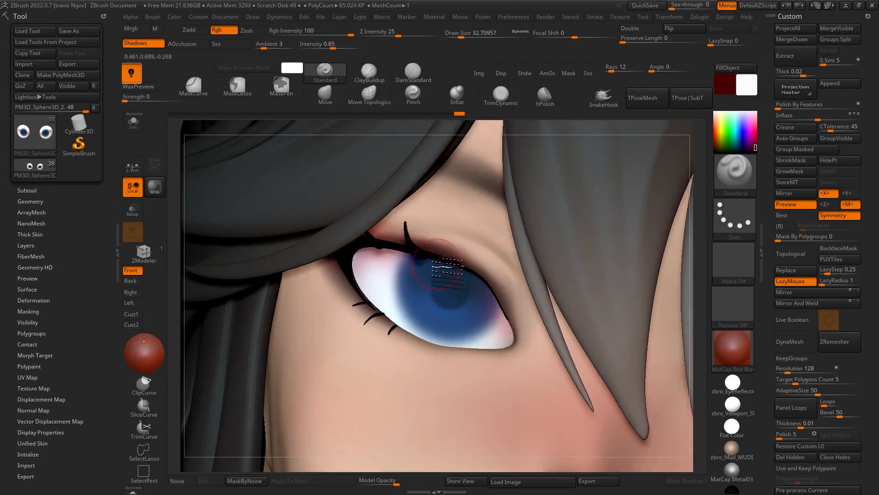
right_drag(520, 304, 357, 287)
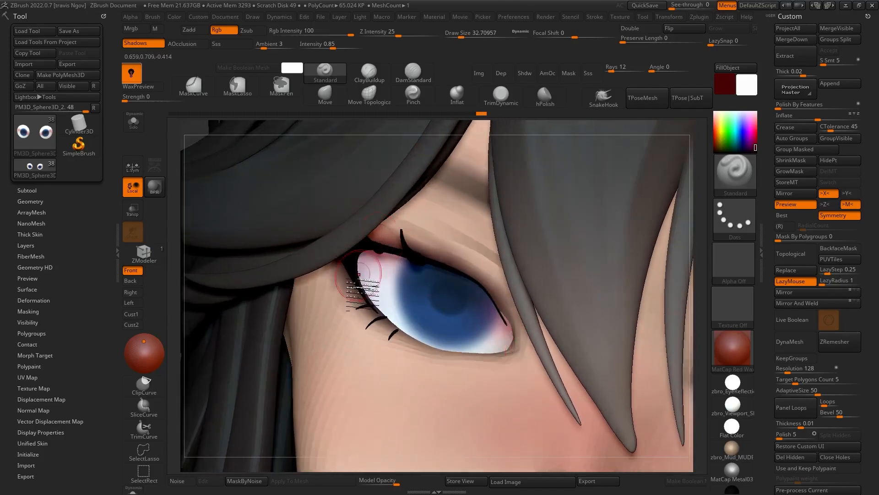
mouse_move(389, 334)
mouse_down()
mouse_move(417, 361)
mouse_move(480, 349)
mouse_move(506, 355)
mouse_up()
mouse_move(438, 356)
mouse_down()
mouse_move(504, 355)
mouse_move(427, 355)
mouse_move(358, 307)
mouse_move(352, 259)
mouse_move(360, 268)
mouse_up()
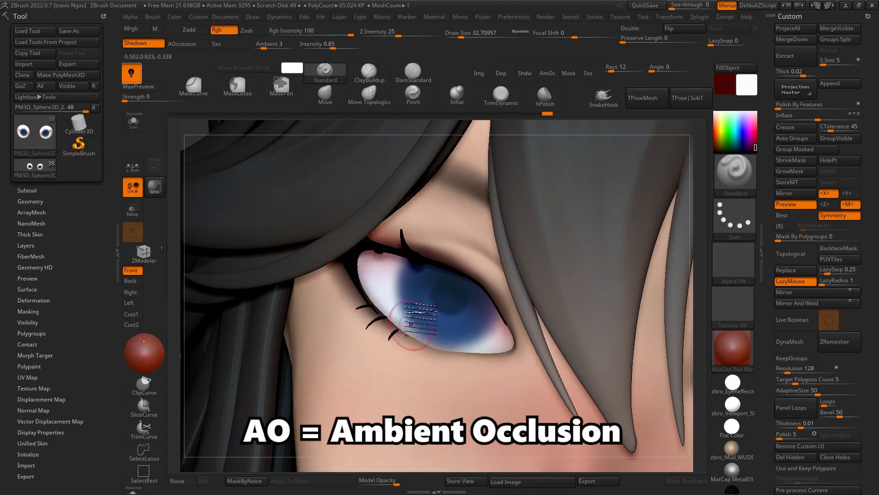
mouse_move(419, 314)
right_down()
mouse_move(453, 195)
mouse_move(437, 263)
right_up()
Step: Swap to white and brighten the whites beside the iris, using a draw size of about 25
click(725, 88)
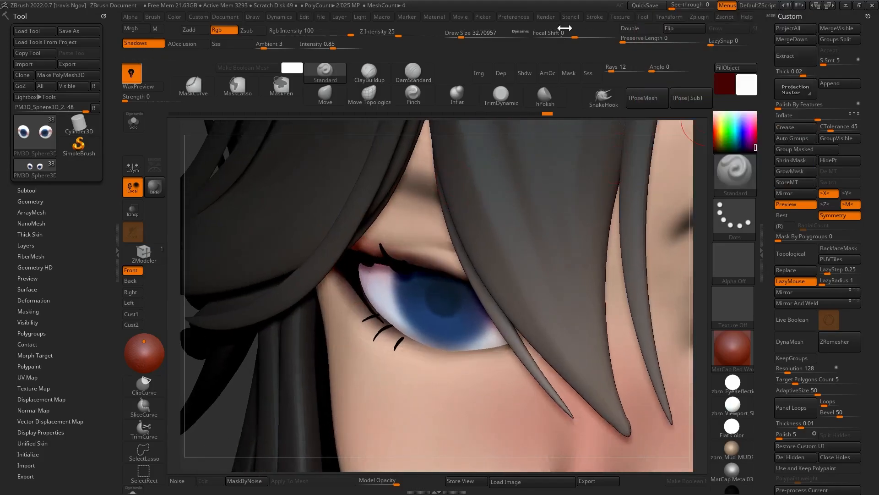
key(v)
key(])
right_drag(376, 280, 397, 281)
drag(398, 281, 404, 280)
right_drag(404, 280, 415, 280)
drag(383, 271, 402, 316)
key(space)
drag(545, 327, 530, 311)
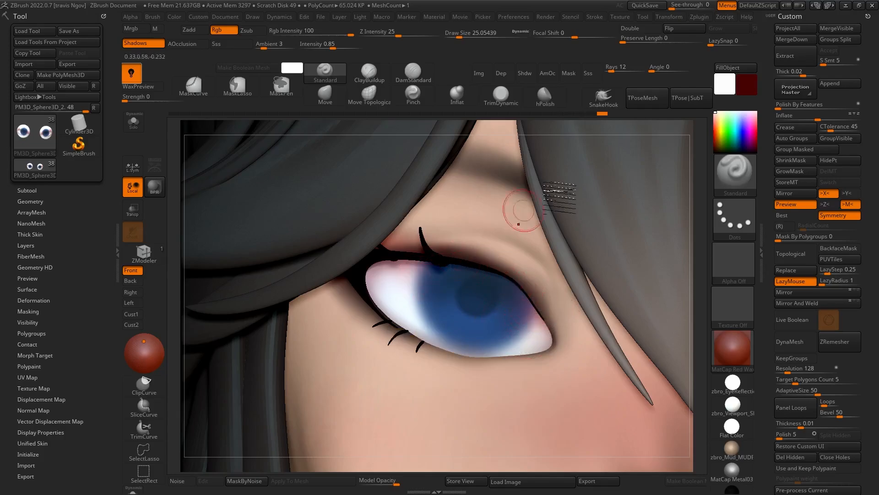
Step: Pick a near-black navy and deepen the shadow across the upper iris under the eyelid, enlarging the draw size to about 56
key(v)
key(c)
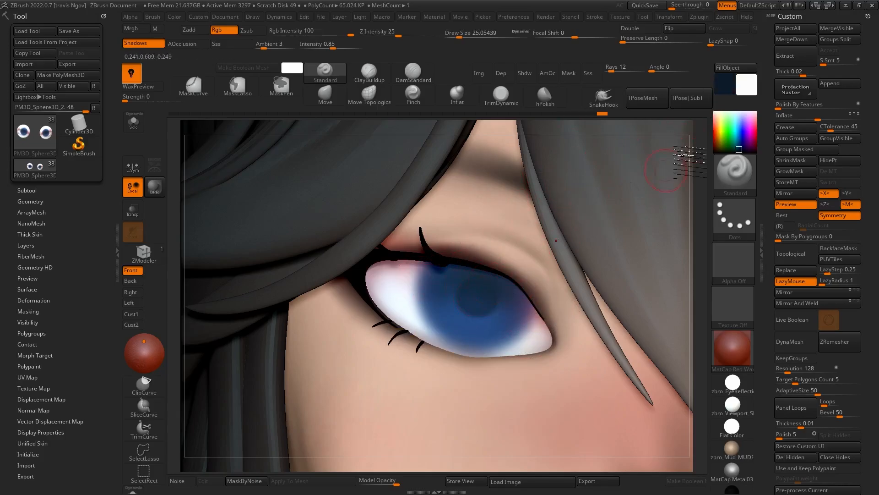
click(725, 85)
click(730, 163)
right_drag(499, 261, 529, 302)
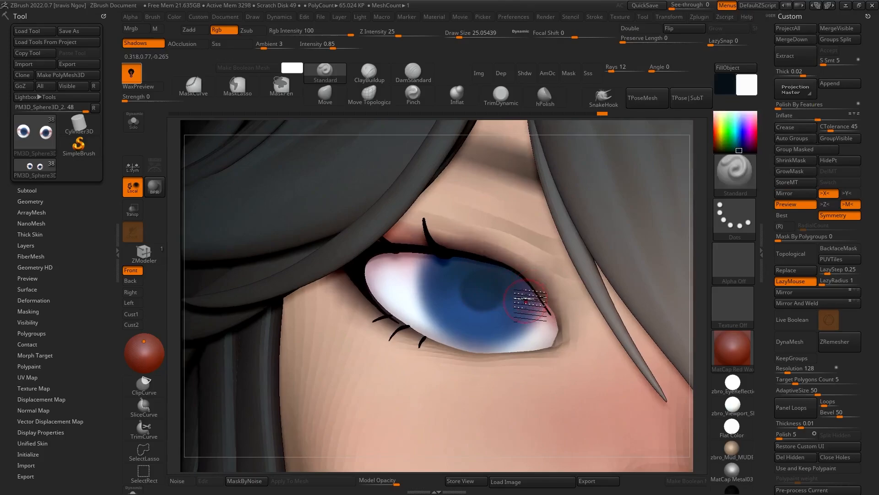
mouse_move(512, 280)
mouse_down()
mouse_move(441, 275)
mouse_move(478, 269)
mouse_up()
key(s)
mouse_move(515, 308)
mouse_down()
mouse_move(494, 275)
mouse_move(509, 274)
mouse_move(438, 258)
mouse_up()
key(s)
drag(509, 306, 500, 292)
ctrl+right_drag(500, 291, 383, 216)
right_drag(325, 163, 386, 112)
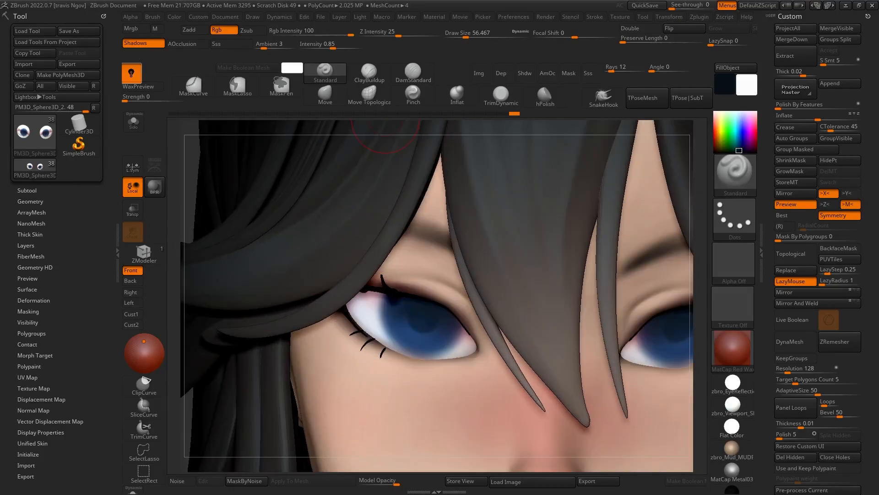
key(f)
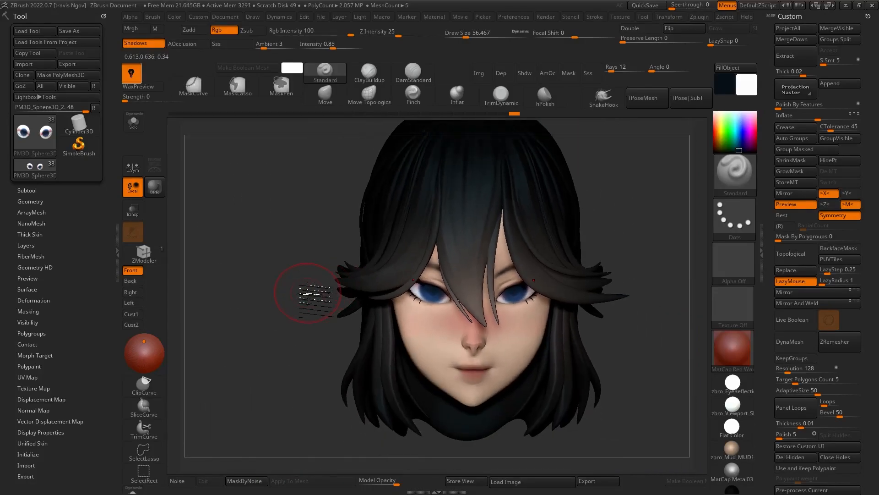
Step: Zoom in on one eye, keep a near-black navy and reduce the draw size to about 7.5 for iris detail
ctrl+right_drag(307, 294, 308, 293)
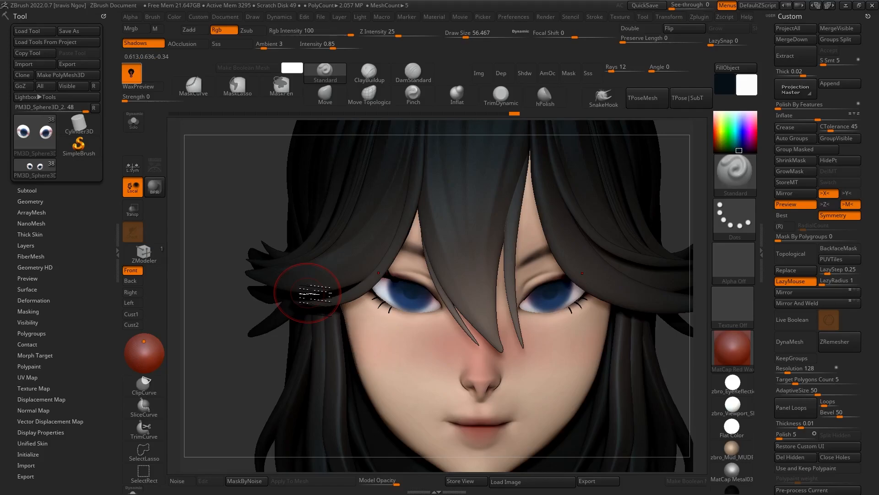
ctrl+right_drag(308, 293, 369, 248)
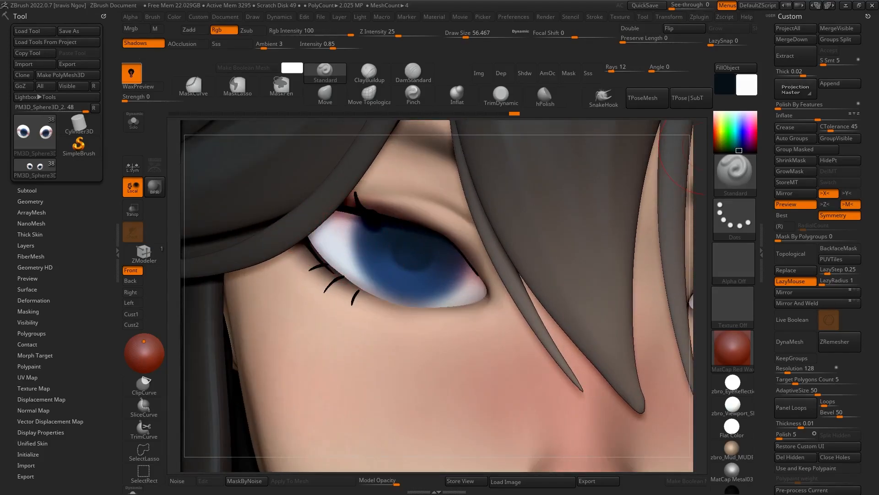
click(721, 85)
click(719, 164)
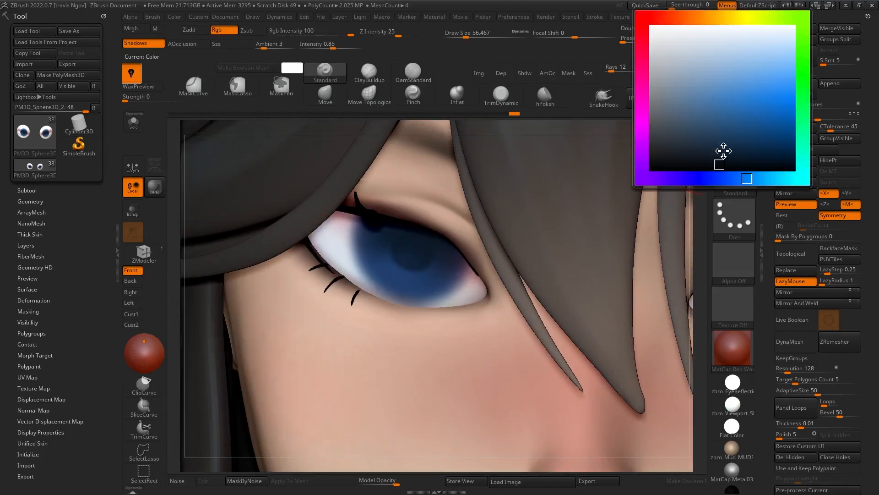
key(space)
click(361, 248)
mouse_move(355, 216)
right_down()
mouse_move(361, 192)
mouse_move(418, 198)
right_up()
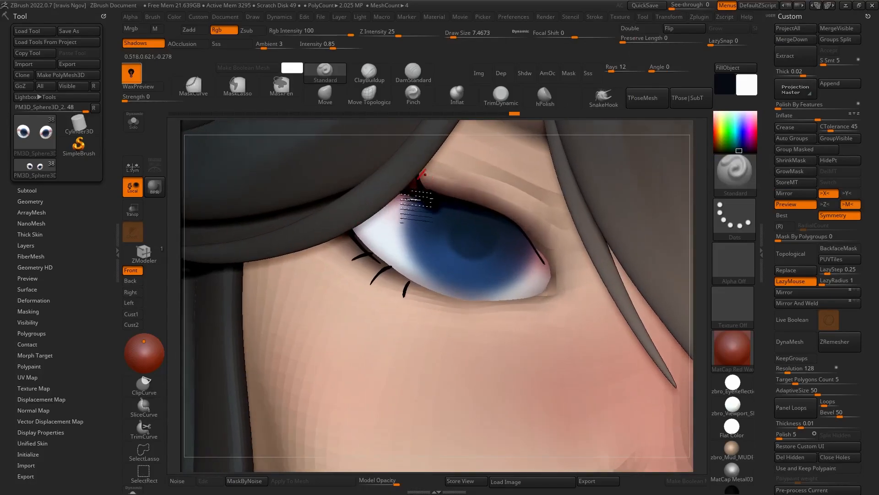
Step: Try painting a thin near-black navy outline along both sides of the iris
drag(419, 207, 423, 239)
key(space)
click(419, 233)
drag(530, 247, 508, 284)
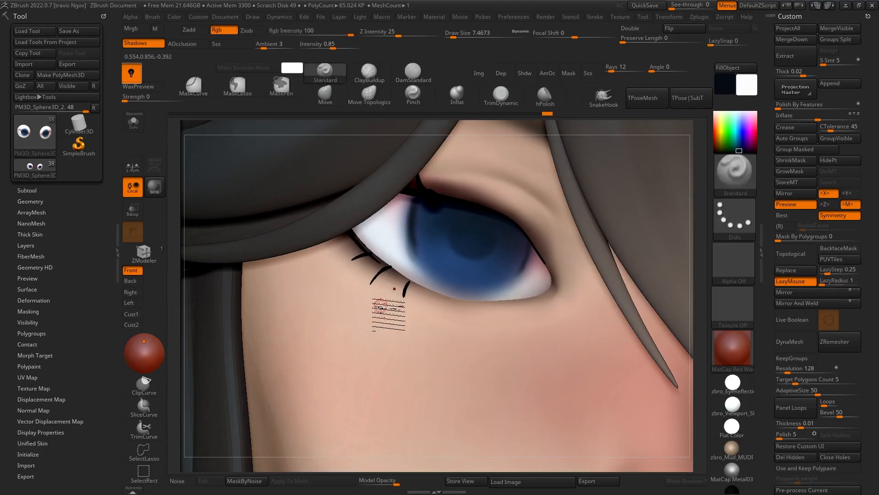
key(ctrl+z)
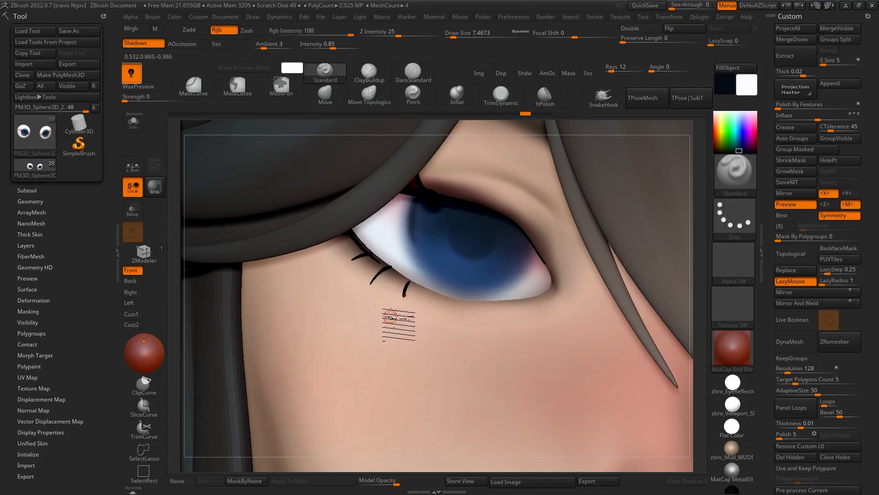
key(ctrl+z)
Step: Try a dark magenta outline along both sides of the iris
click(725, 85)
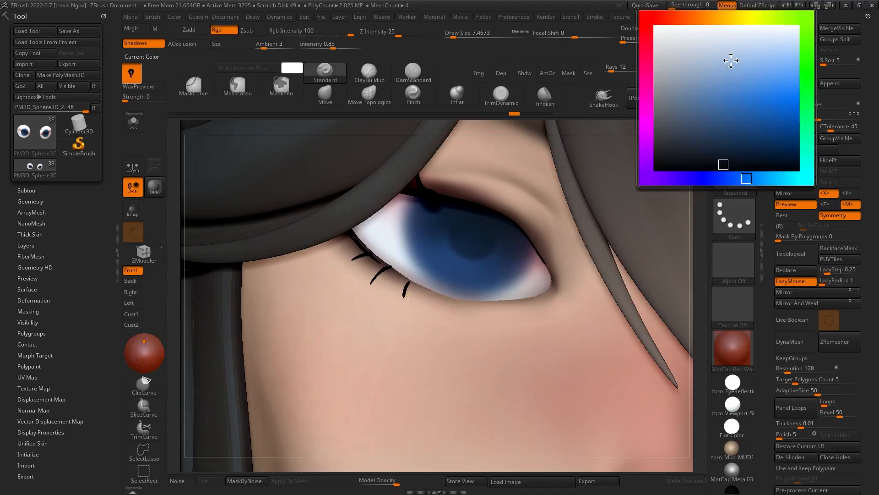
click(647, 89)
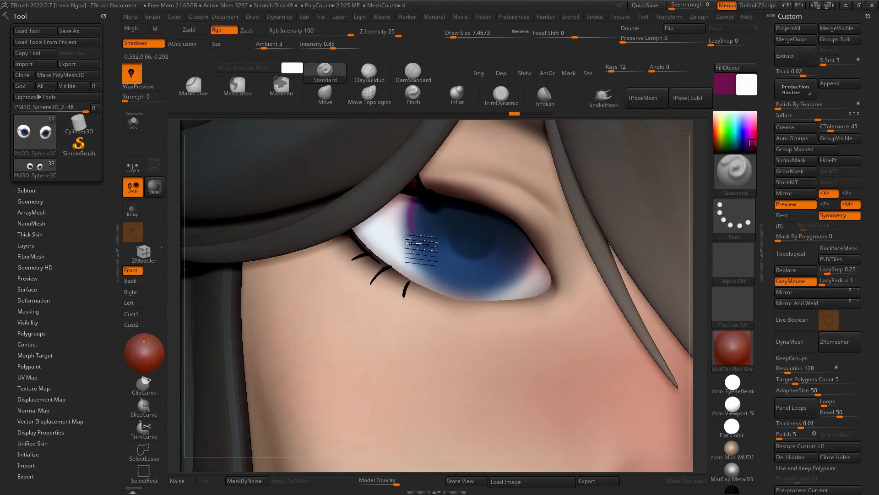
drag(414, 199, 420, 260)
mouse_move(529, 240)
mouse_down()
mouse_move(512, 290)
mouse_move(511, 283)
mouse_move(497, 295)
mouse_up()
drag(408, 212, 414, 250)
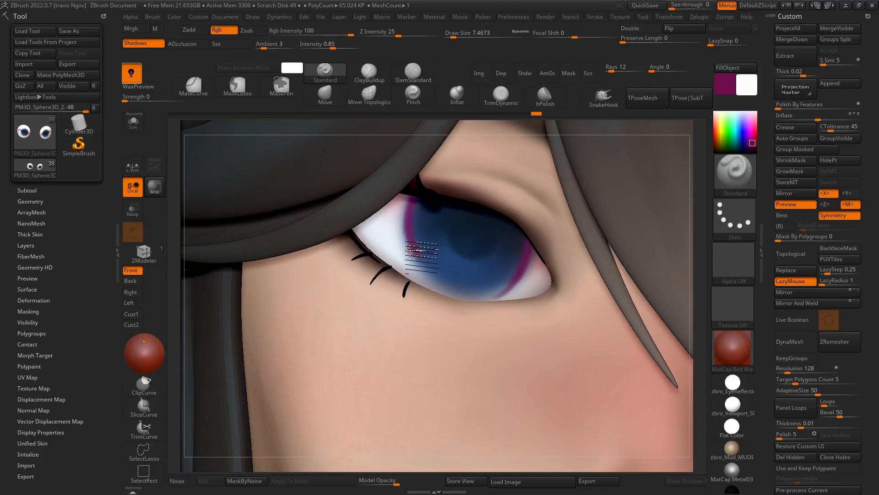
key(ctrl+z)
key(ctrl+z)
Step: Pick a near-black purple and paint a thin dark ring around the iris edge at a draw size of about 7.5
click(724, 85)
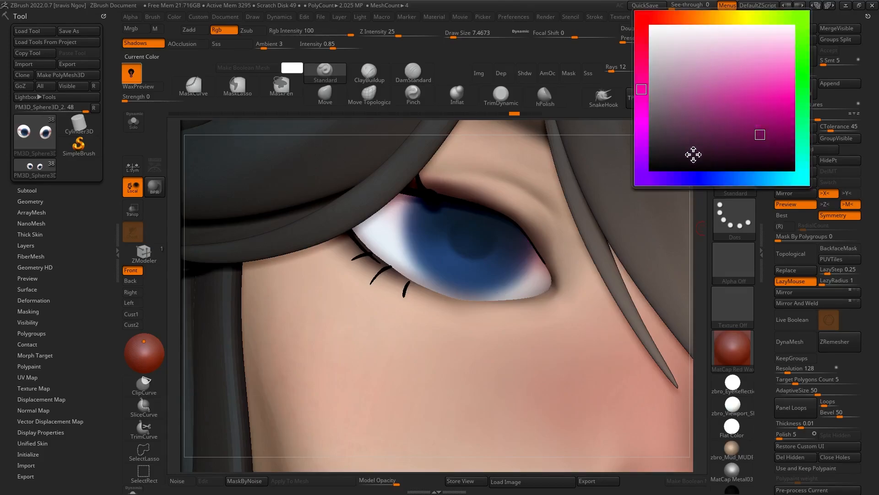
click(712, 144)
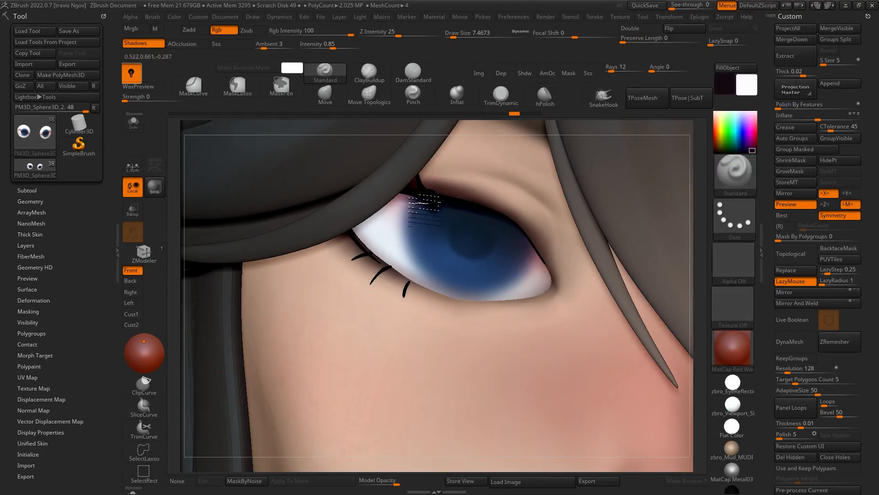
drag(413, 204, 416, 251)
drag(532, 251, 506, 287)
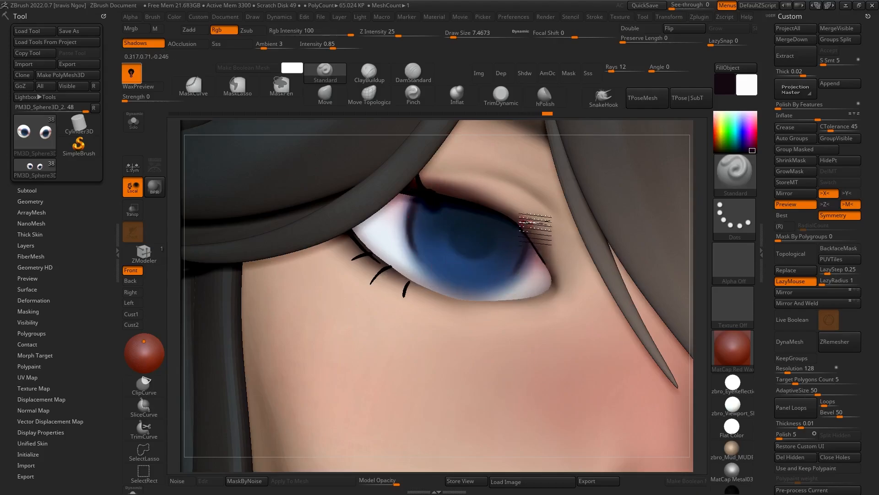
drag(534, 229, 497, 288)
mouse_move(525, 243)
mouse_down()
mouse_move(520, 263)
mouse_move(521, 252)
mouse_move(498, 276)
mouse_up()
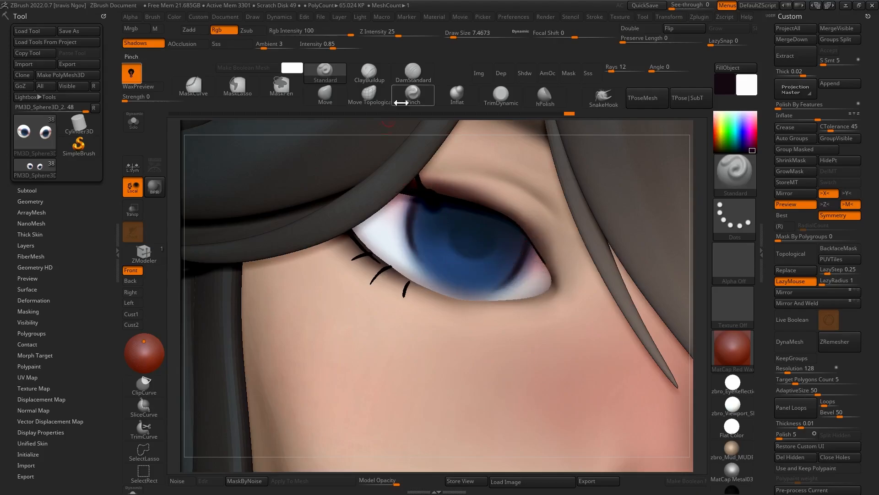
mouse_move(413, 205)
mouse_down()
mouse_move(408, 234)
mouse_move(440, 285)
mouse_up()
key(ctrl+z)
mouse_move(440, 284)
mouse_down()
mouse_move(408, 234)
mouse_move(474, 327)
mouse_up()
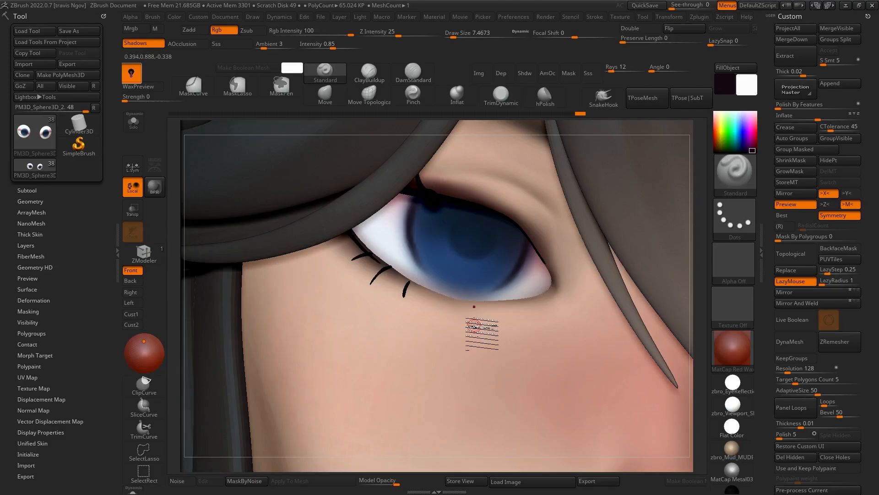
Step: Pick a bright blue and paint a soft glow across the lower iris at a draw size of about 29
key(c)
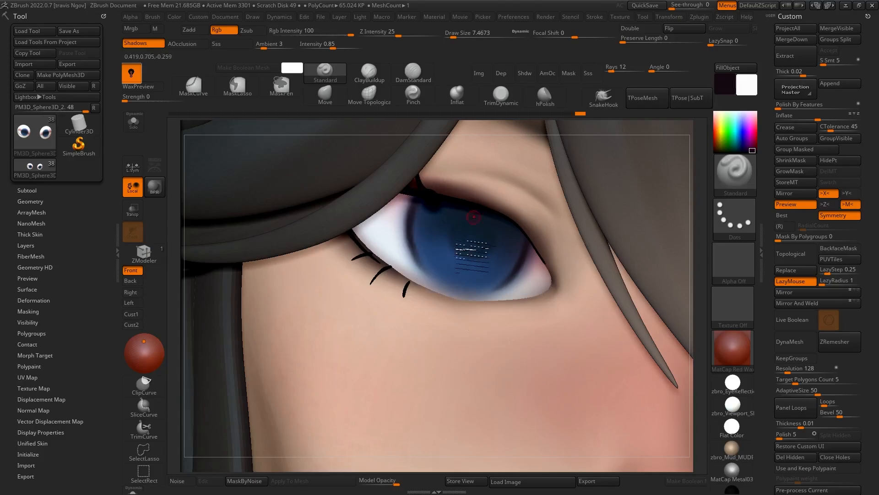
click(723, 90)
mouse_move(743, 179)
mouse_down()
mouse_move(758, 180)
mouse_move(706, 183)
mouse_move(760, 185)
mouse_up()
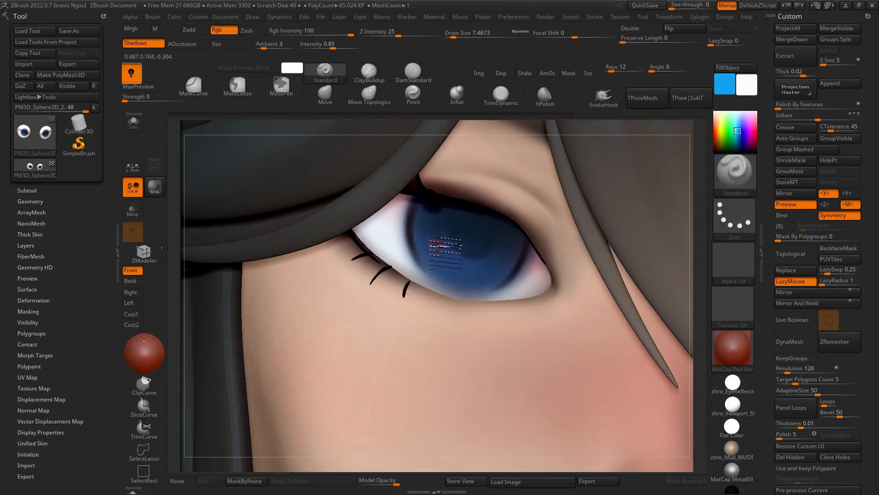
key(space)
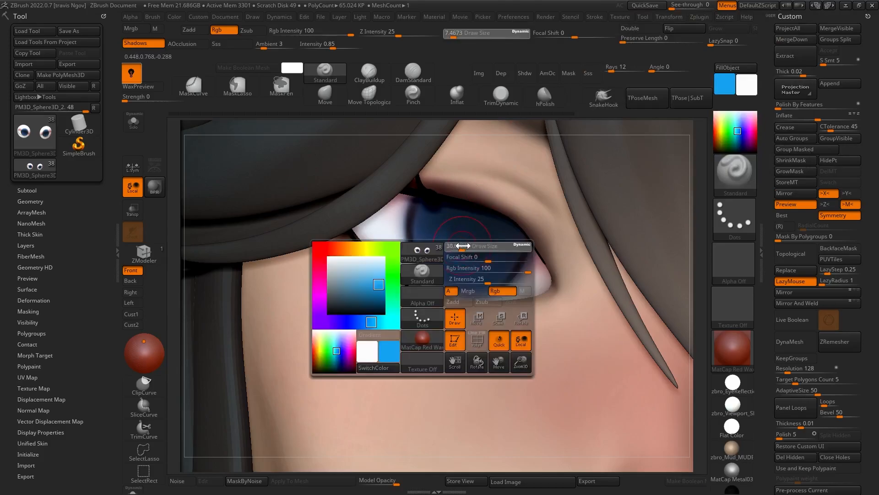
key(space)
click(478, 264)
mouse_move(483, 269)
mouse_down()
mouse_move(437, 230)
mouse_move(508, 260)
mouse_move(449, 265)
mouse_move(504, 264)
mouse_move(464, 265)
mouse_move(476, 268)
mouse_up()
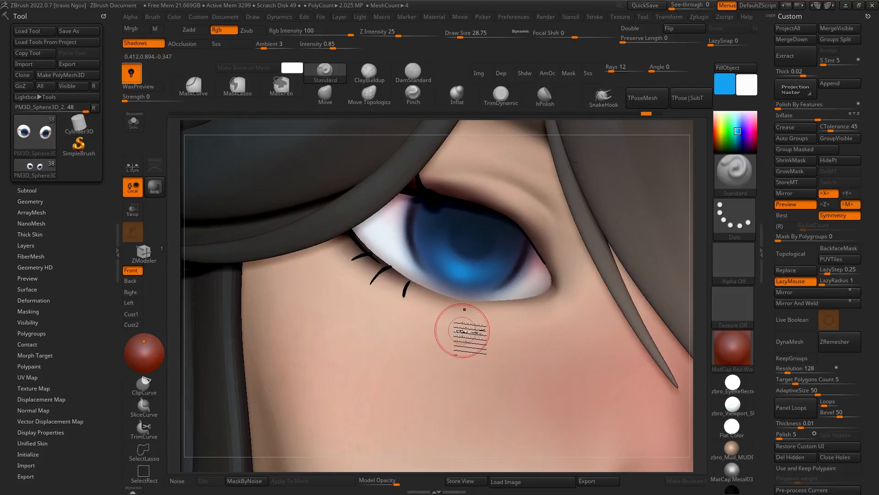
Step: Lighten the colour to pale blue and paint a smaller highlight in the lower iris at a draw size of about 14
click(732, 80)
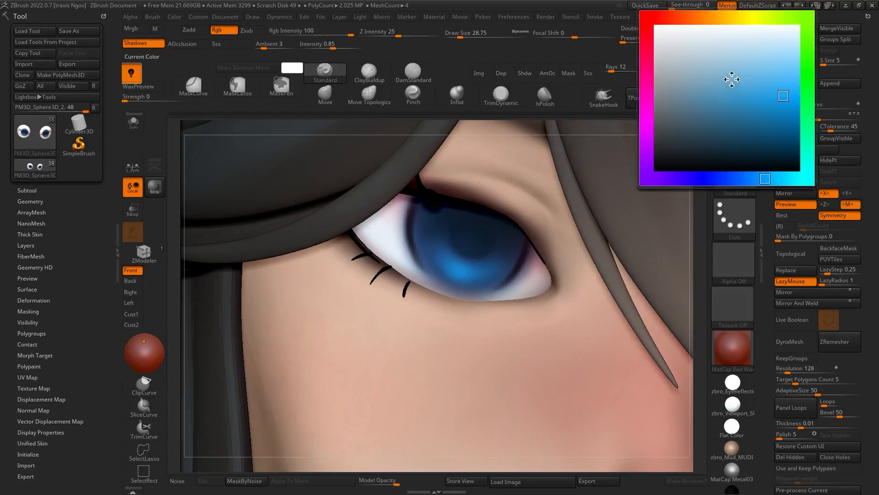
click(756, 58)
key(space)
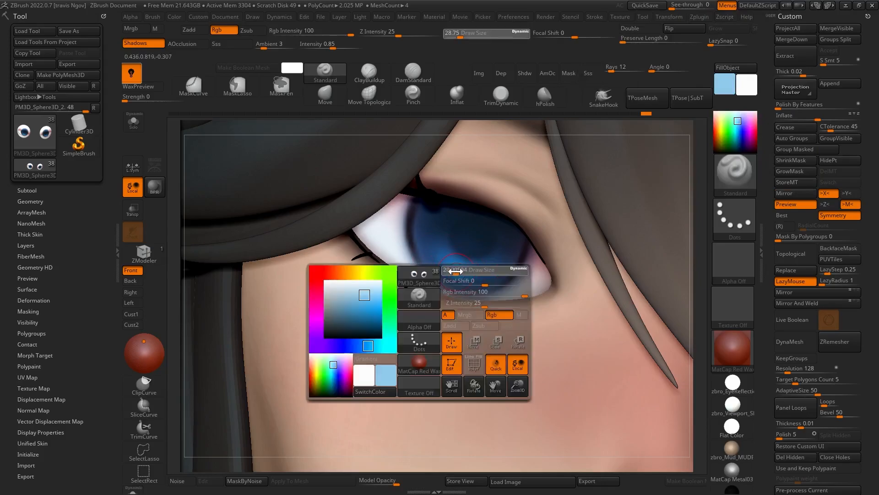
drag(456, 270, 471, 270)
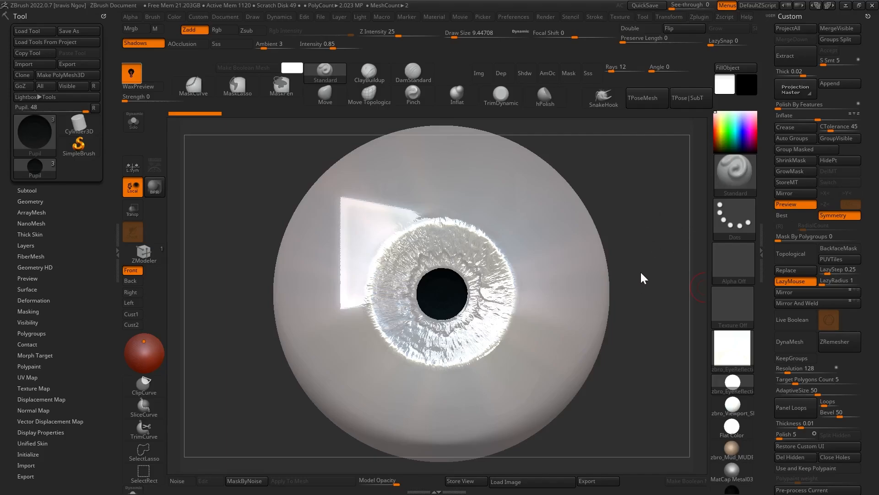
Step: Rotate the realistic reference eyeball to examine how reflections and light move across its iris
mouse_move(616, 265)
mouse_down()
mouse_move(607, 272)
mouse_move(620, 271)
mouse_up()
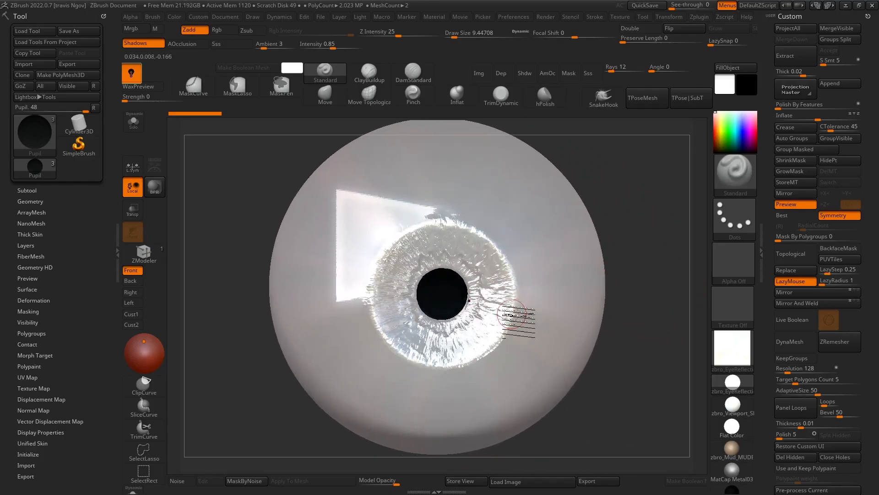
drag(624, 308, 487, 315)
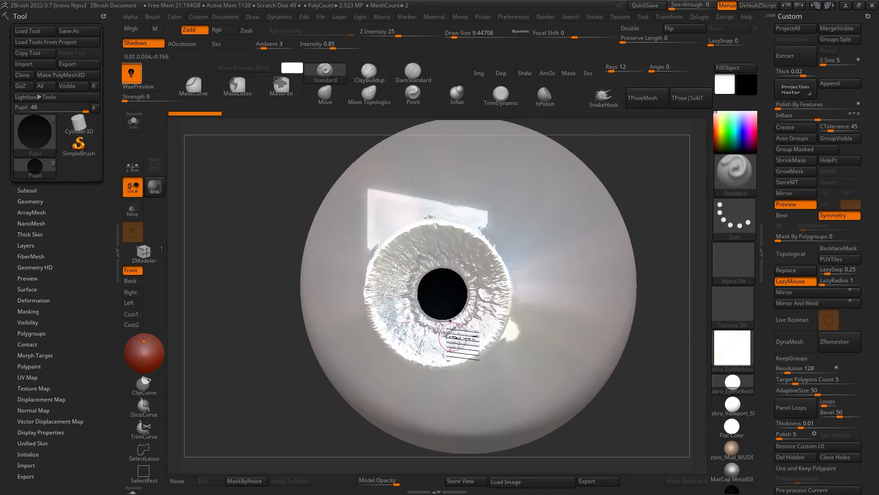
mouse_move(619, 321)
mouse_down()
mouse_move(631, 328)
mouse_move(575, 317)
mouse_move(620, 337)
mouse_move(604, 334)
mouse_move(618, 321)
mouse_move(618, 330)
mouse_up()
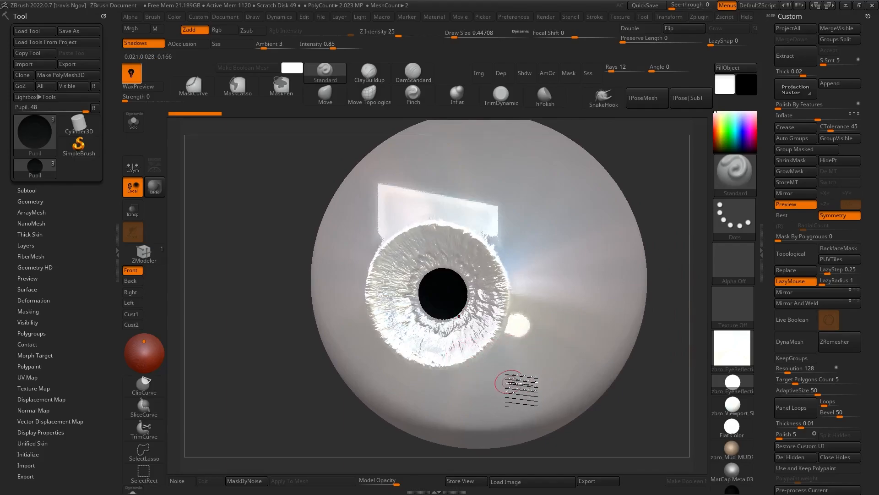
drag(526, 383, 490, 321)
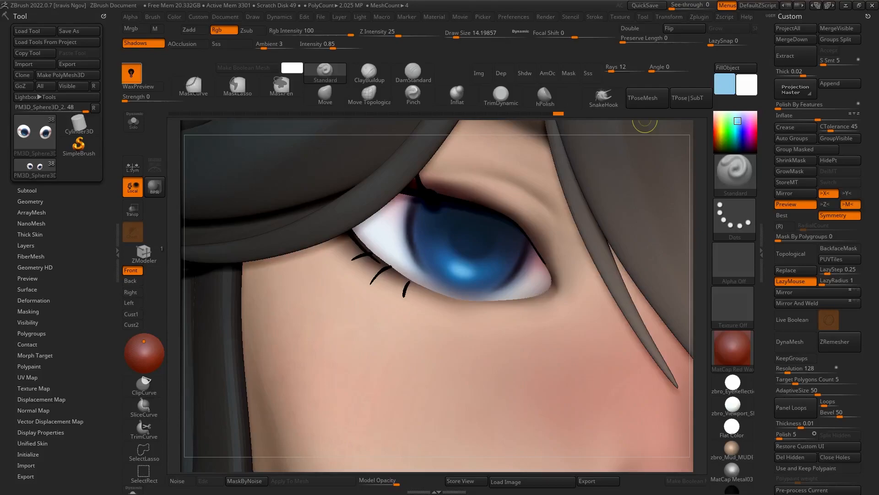
Step: Pick a bright cyan and paint a thin rim of light along the pupil's lower edge at a draw size of about 4.3
click(727, 93)
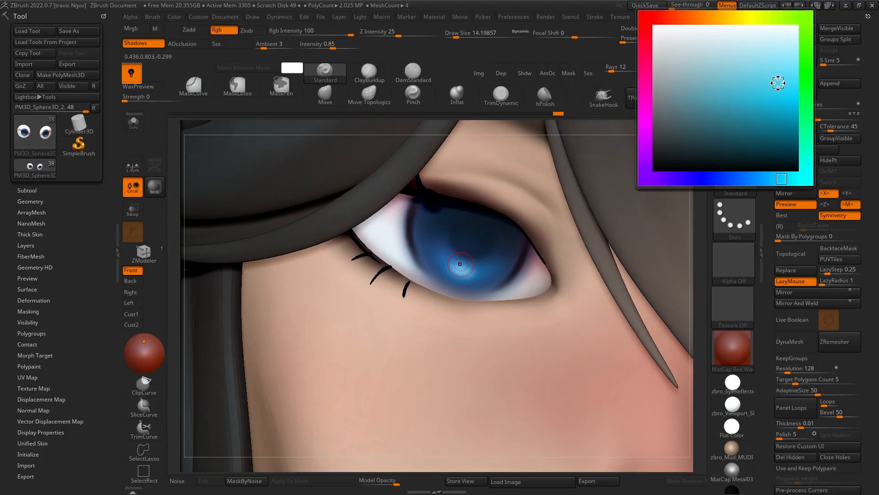
ctrl+right_drag(472, 211, 477, 239)
key(space)
drag(484, 230, 480, 231)
ctrl+right_drag(483, 201, 485, 242)
key(space)
drag(485, 242, 485, 240)
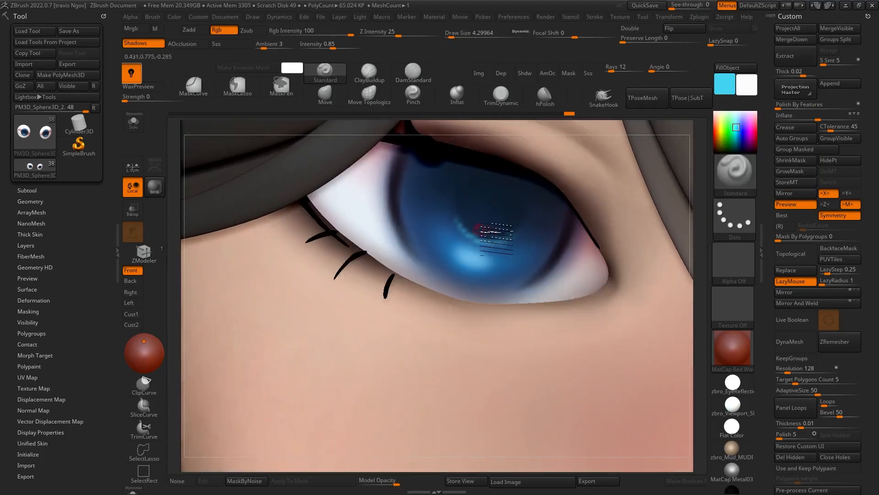
mouse_move(509, 236)
mouse_down()
mouse_move(490, 240)
mouse_move(457, 217)
mouse_up()
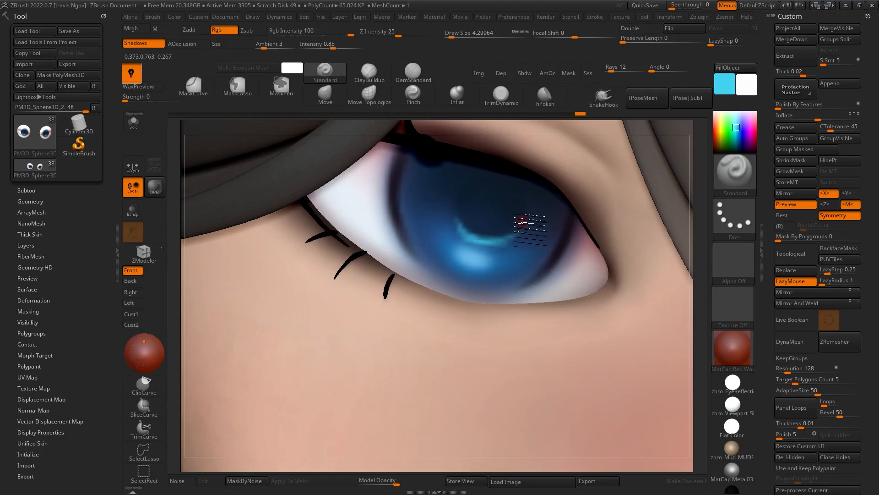
key(space)
drag(521, 222, 522, 222)
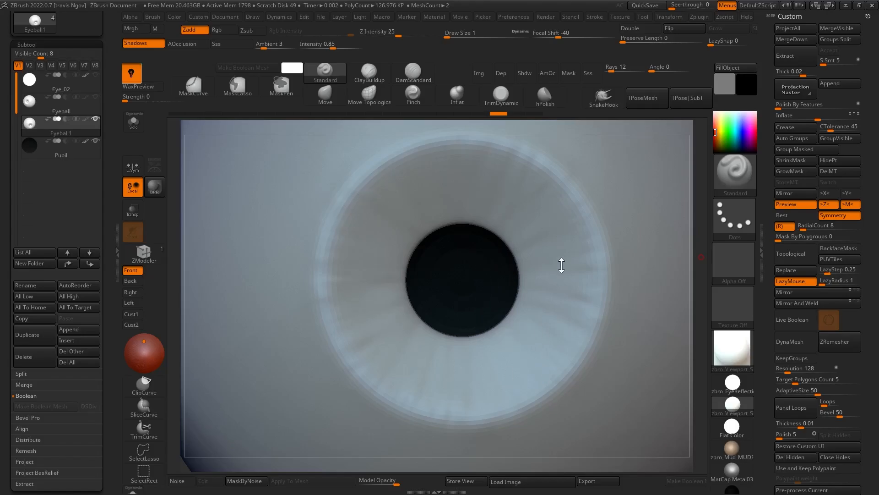
Step: Examine the concave iris and pupil rim of the Eyeball1 subtool from several angles, briefly showing its wireframe
right_drag(457, 305, 414, 311)
key(shift+f)
right_drag(434, 350, 417, 286)
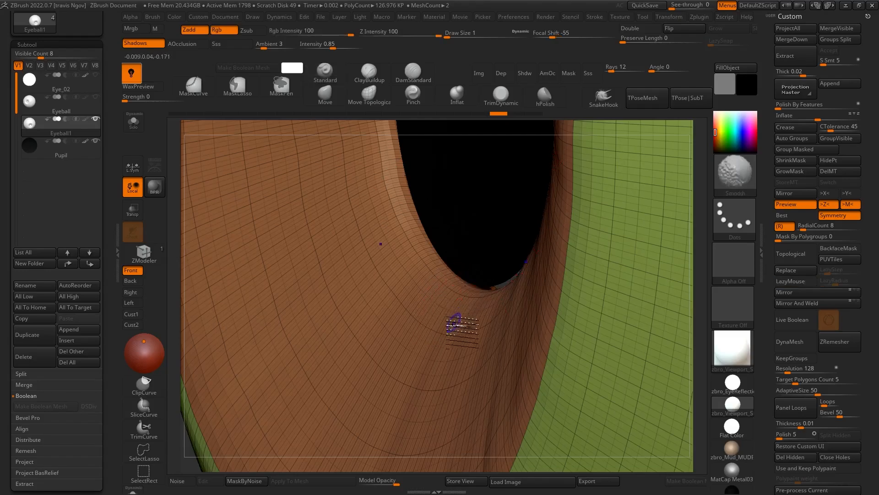
key(shift+f)
ctrl+right_drag(454, 323, 448, 293)
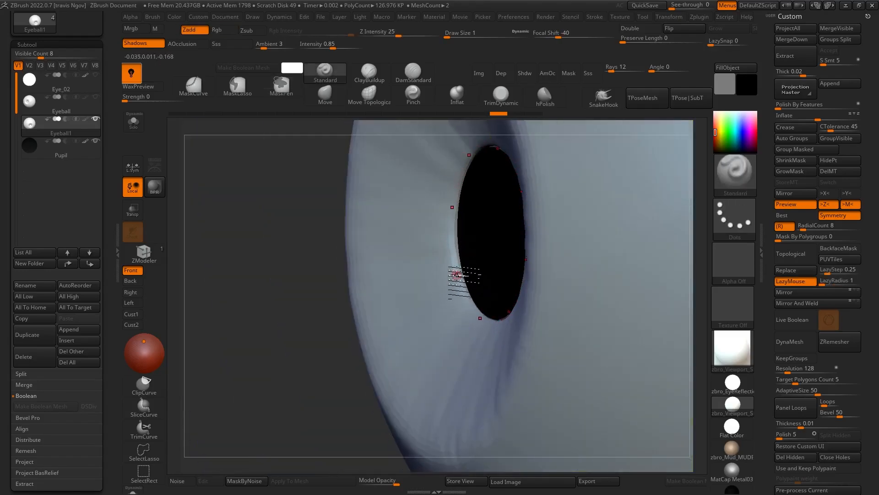
right_drag(377, 315, 394, 324)
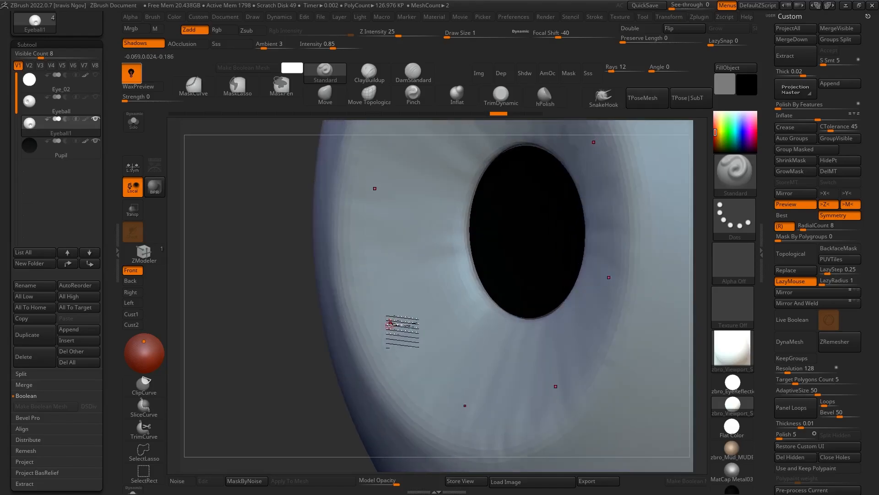
right_drag(465, 286, 479, 298)
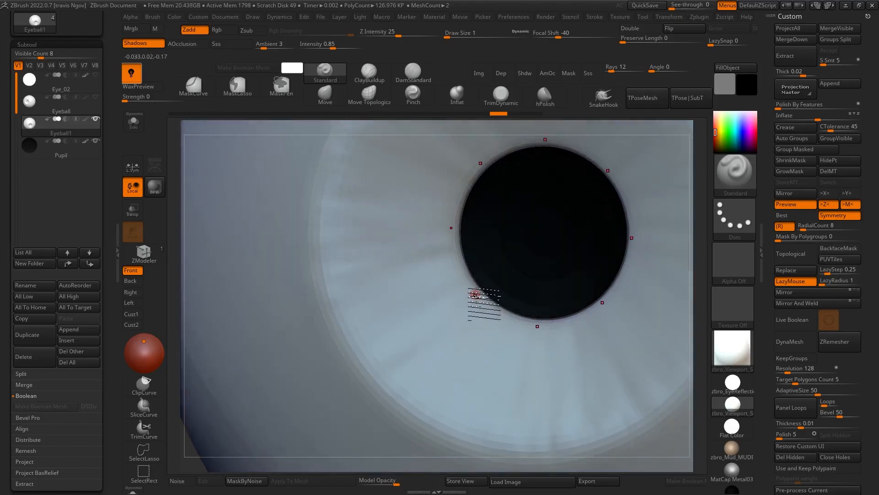
mouse_move(537, 331)
right_down()
mouse_move(492, 346)
mouse_move(542, 344)
right_up()
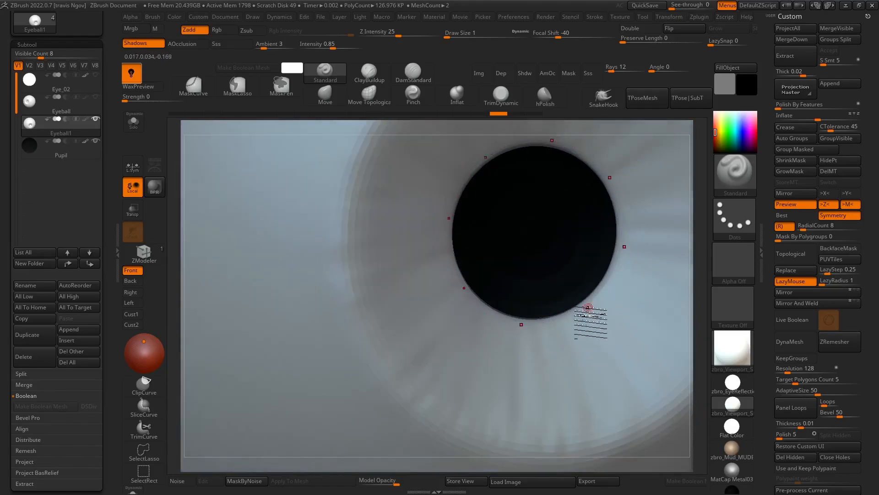
mouse_move(576, 313)
right_down()
mouse_move(581, 369)
mouse_move(581, 231)
mouse_move(582, 277)
right_up()
mouse_move(515, 343)
right_down()
mouse_move(487, 334)
mouse_move(462, 256)
right_up()
mouse_move(456, 289)
right_down()
mouse_move(494, 339)
mouse_move(526, 416)
mouse_move(491, 305)
mouse_move(462, 293)
right_up()
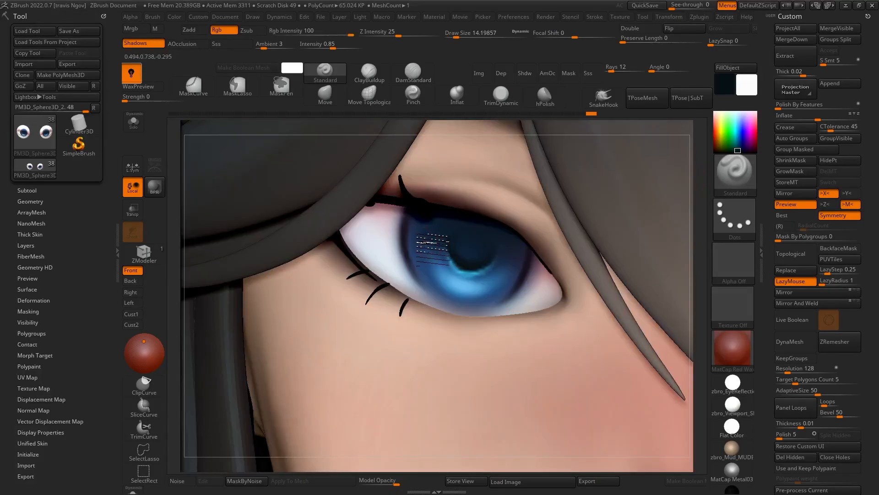
Step: Paint soft dark streaks radiating through the iris at a draw size of about 5.8
key(space)
drag(425, 240, 424, 240)
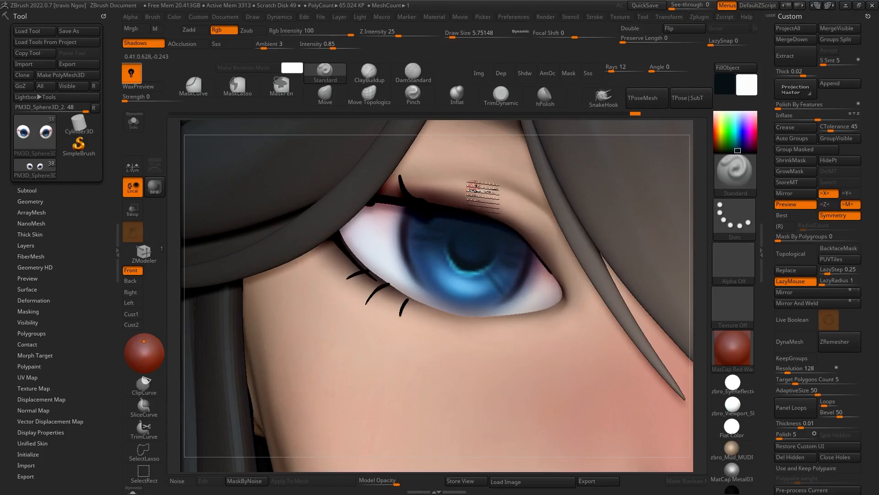
key(space)
drag(464, 241, 472, 223)
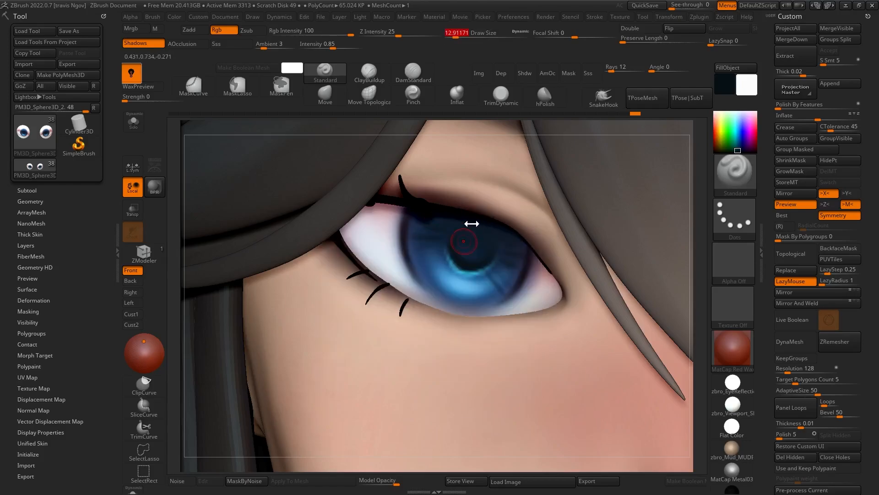
Step: Pick a bright blue and paint thin streaks through the iris at a draw size of about 3.7
click(726, 86)
key(space)
drag(438, 261, 430, 260)
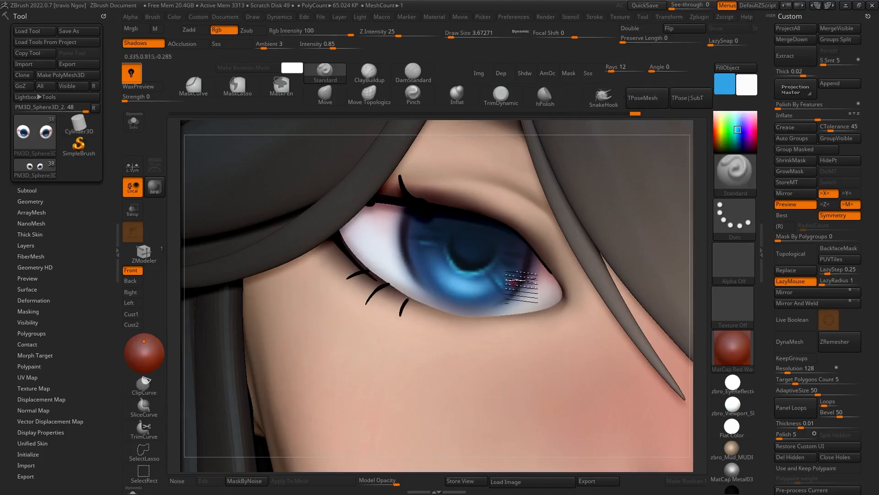
ctrl+right_drag(485, 244, 472, 202)
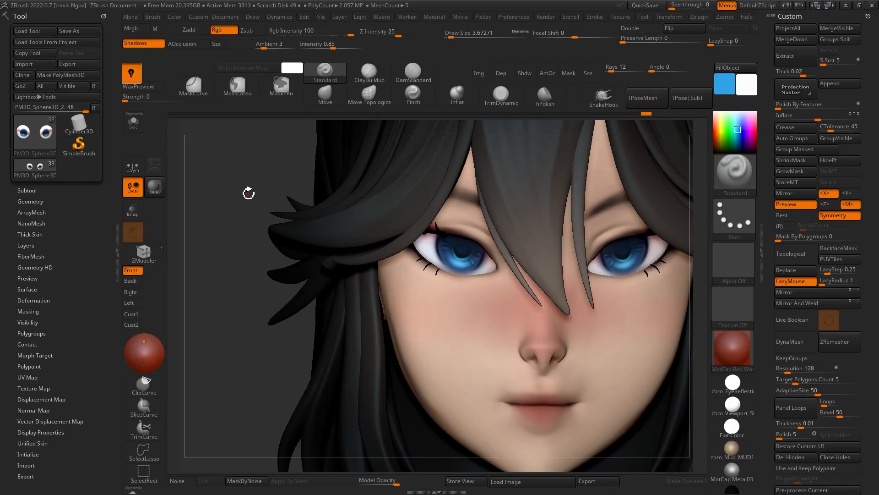
Step: Paint a bright blue patch across the outer edge of the iris at a draw size of about 5
mouse_move(248, 193)
alt+mouse_down()
mouse_move(435, 151)
mouse_move(388, 213)
alt+mouse_up()
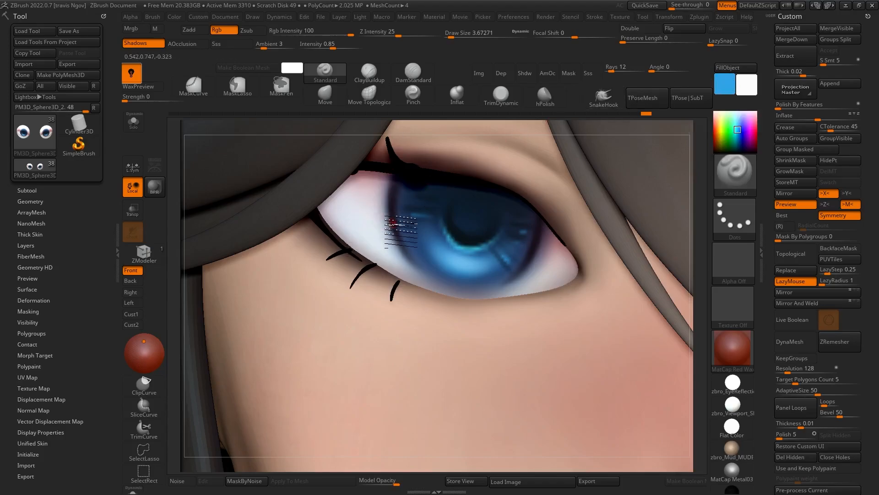
key(bracketright)
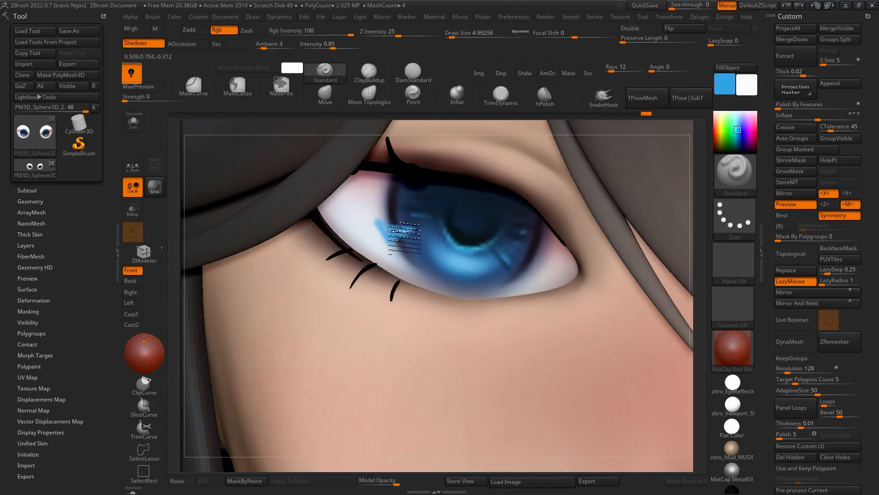
key(bracketright)
key(bracketright)
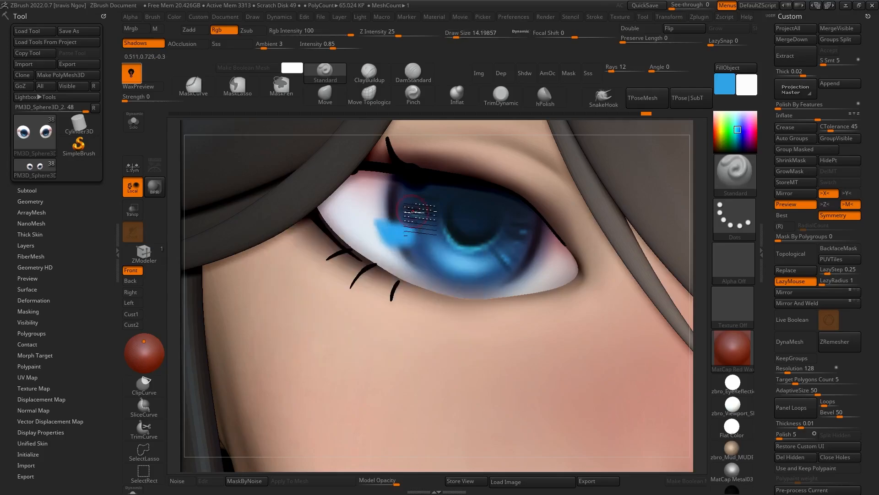
Step: Pick a yellow and paint a short patch above the blue one at a draw size of about 6.6
click(721, 91)
drag(721, 17, 730, 17)
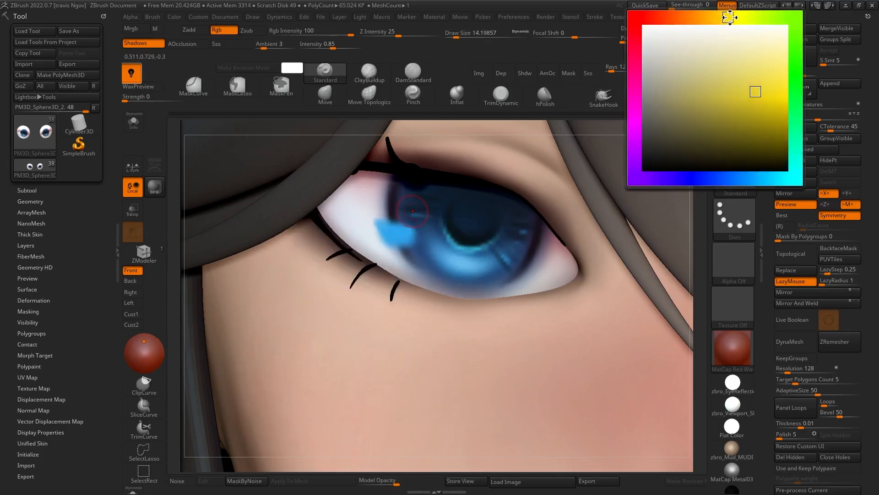
key(space)
drag(394, 206, 390, 208)
key(space)
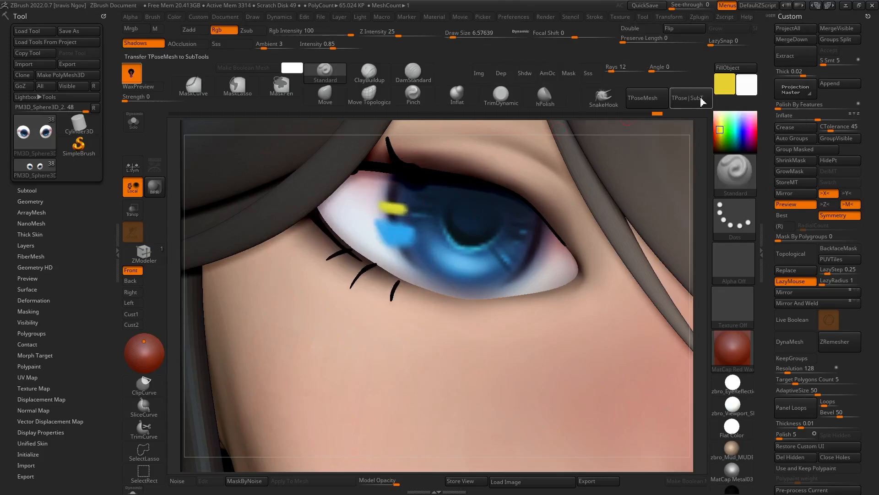
Step: Pick a magenta and paint a small patch at the iris's lower inner edge
click(725, 85)
click(725, 85)
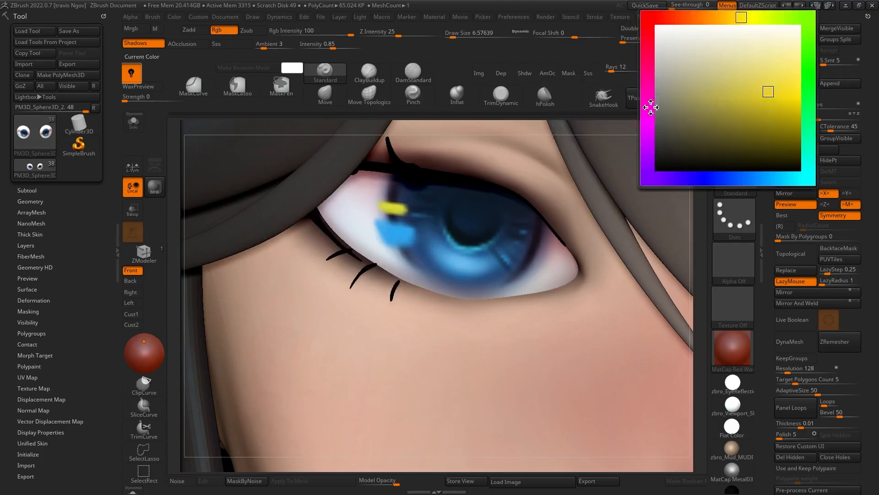
click(651, 107)
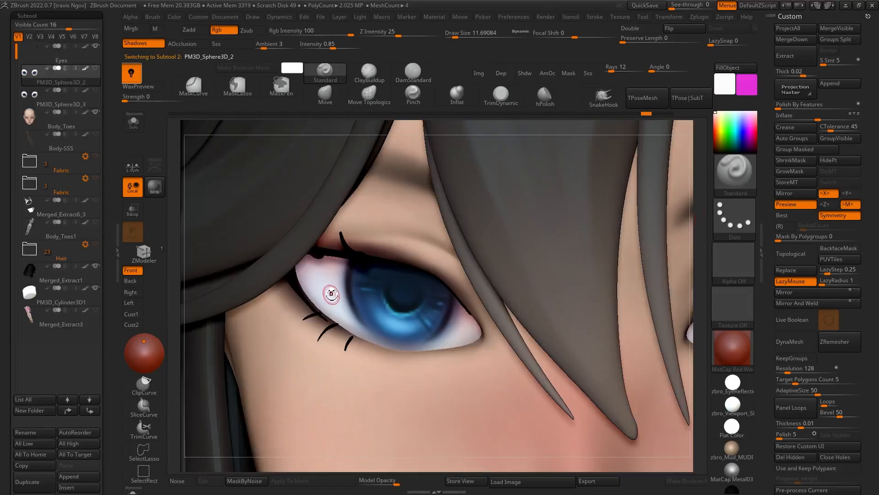
Step: Paint white highlights in the upper iris of PM3D_Sphere3D_2 at draw sizes of about 7.5 and 11.7
ctrl+right_drag(424, 292, 424, 277)
key(space)
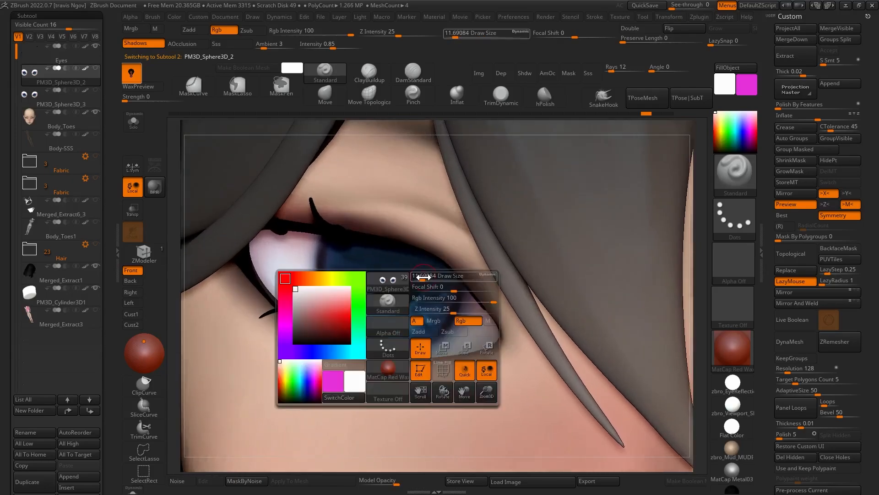
drag(423, 278, 420, 277)
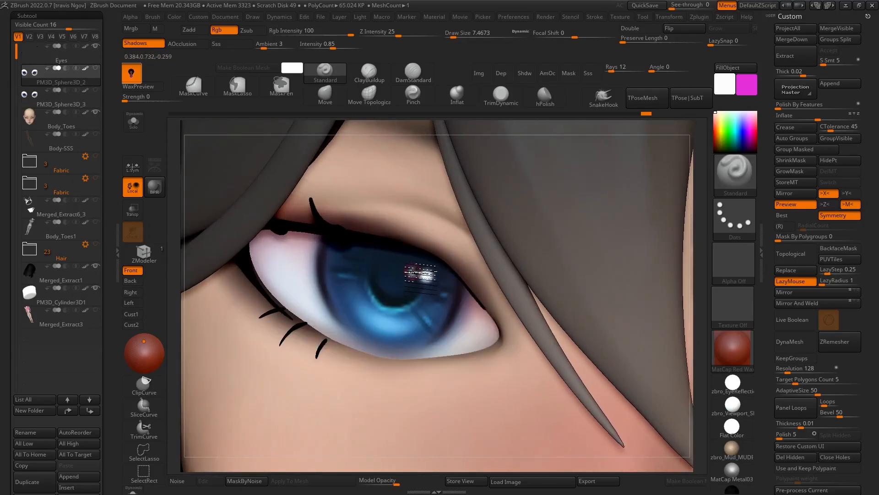
key(space)
drag(417, 271, 398, 269)
key(space)
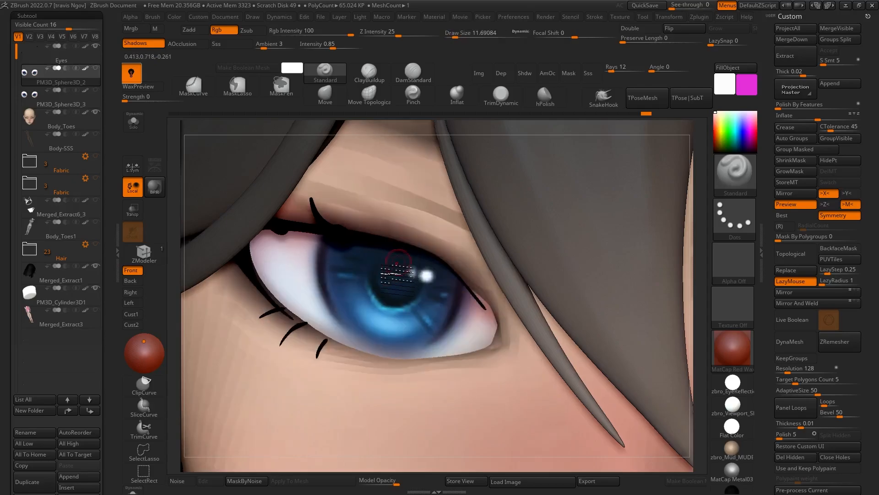
right_drag(398, 271, 423, 278)
drag(379, 264, 323, 253)
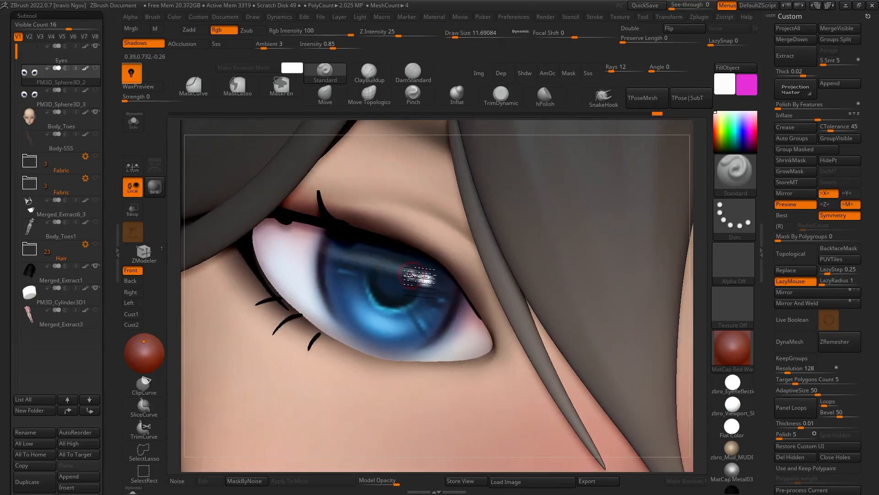
click(411, 275)
ctrl+right_drag(259, 250, 312, 263)
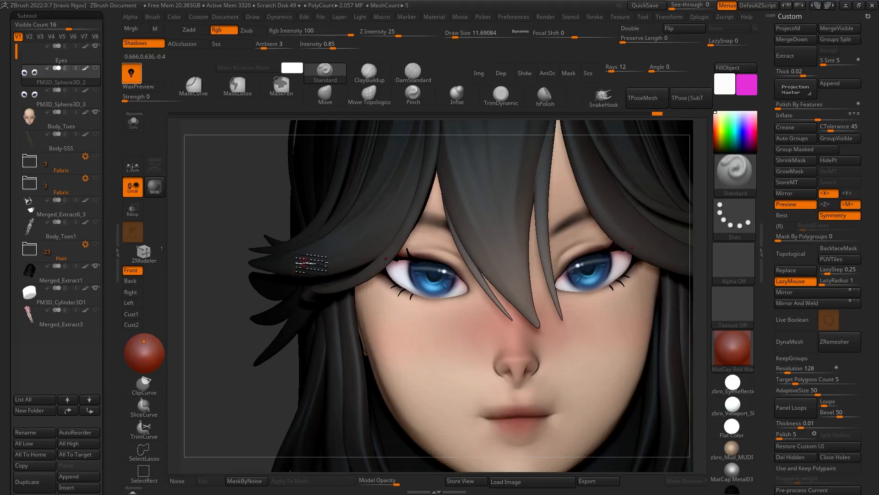
Step: Select the PM3D_Sphere3D_3 subtool, give it the glossy zbro_Viewport_Skin3 material and examine its reflections from several angles
key(Down)
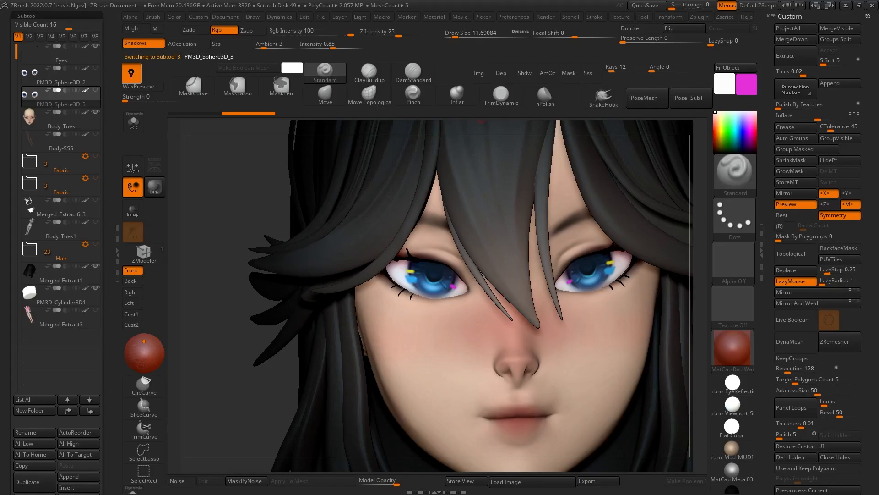
shift+drag(700, 316, 704, 330)
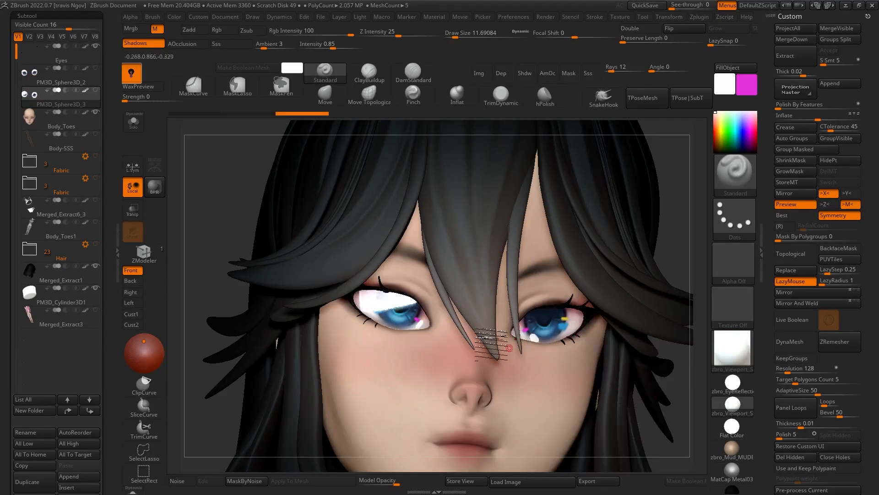
right_drag(495, 343, 433, 376)
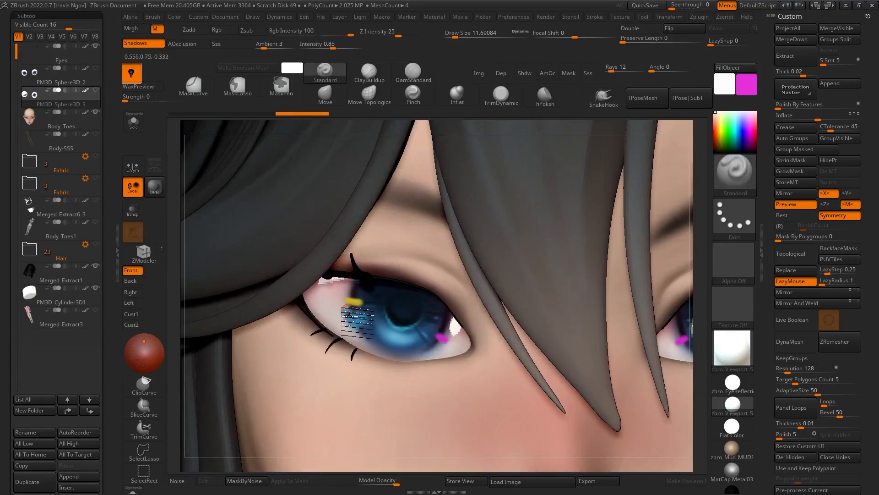
right_drag(432, 323, 392, 318)
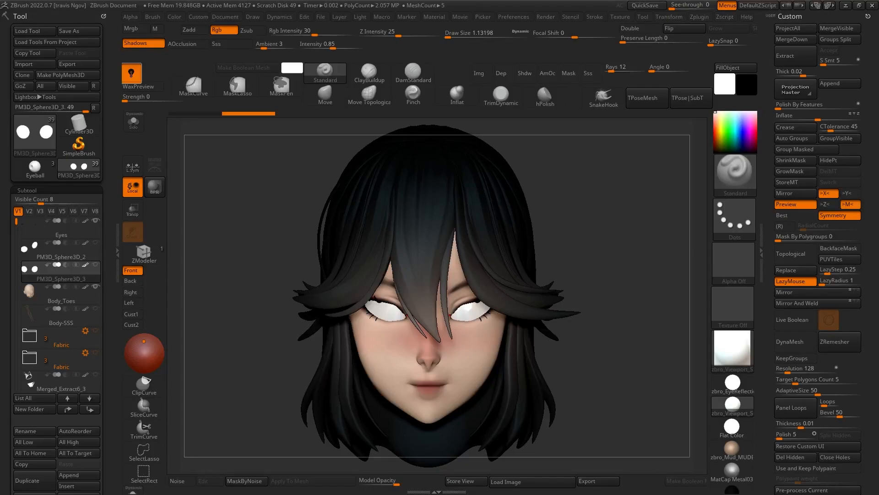
Step: Turn off symmetry and paint a soft red iris on the first white eye at RGB intensity 58 and a draw size of about 80
key(x)
ctrl+right_drag(403, 271, 516, 220)
click(724, 86)
click(742, 80)
mouse_move(424, 275)
right_down()
mouse_move(501, 251)
mouse_move(452, 258)
right_up()
drag(452, 258, 430, 260)
mouse_move(428, 268)
right_down()
mouse_move(446, 200)
mouse_move(442, 242)
right_up()
click(331, 33)
drag(442, 256, 447, 252)
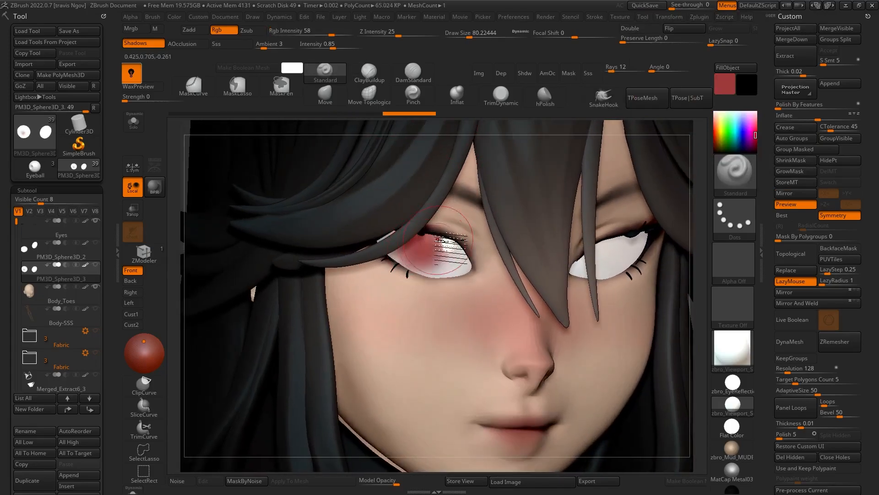
Step: Paint a matching soft red iris on the other eye and build it up until both gazes align
alt+right_drag(600, 262, 568, 280)
drag(568, 280, 567, 275)
ctrl+right_drag(567, 275, 359, 159)
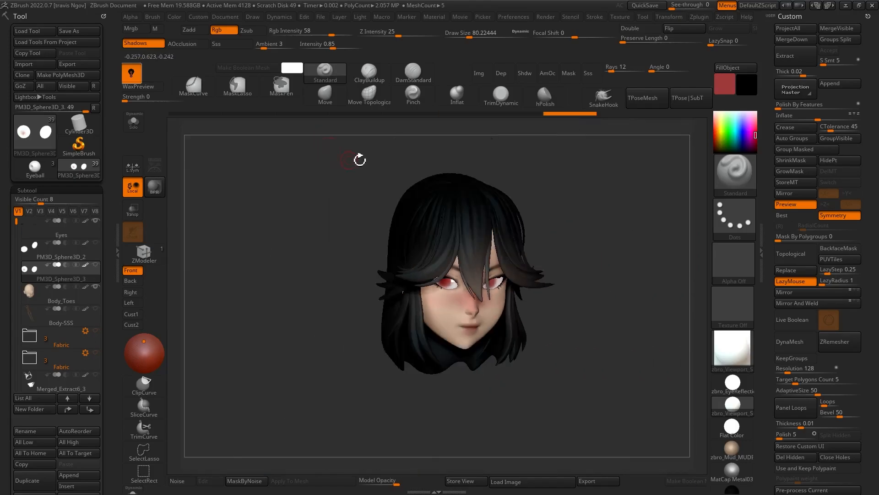
mouse_move(435, 275)
ctrl+right_down()
mouse_move(465, 308)
mouse_move(527, 314)
mouse_move(497, 306)
ctrl+right_up()
drag(497, 306, 500, 311)
mouse_move(513, 303)
ctrl+right_down()
mouse_move(504, 277)
mouse_move(395, 232)
mouse_move(427, 297)
mouse_move(387, 251)
mouse_move(393, 114)
ctrl+right_up()
Step: Pick a very dark red and paint a pupil in the first red iris at a draw size of about 23
ctrl+right_drag(399, 267, 460, 213)
click(725, 85)
click(717, 151)
alt+right_drag(355, 267, 391, 266)
key(space)
drag(393, 267, 388, 263)
key(space)
Step: Paint a matching dark pupil on the other eye and touch up the first pupil
alt+right_drag(565, 255, 488, 271)
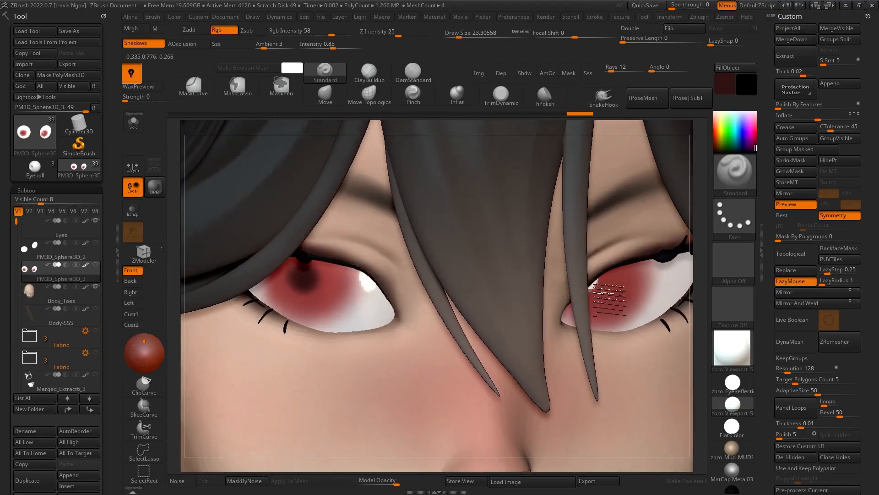
ctrl+right_drag(601, 301, 429, 210)
mouse_move(678, 290)
alt+right_down()
mouse_move(551, 296)
mouse_move(568, 275)
alt+right_up()
drag(590, 268, 583, 261)
right_drag(583, 261, 596, 265)
drag(302, 277, 303, 270)
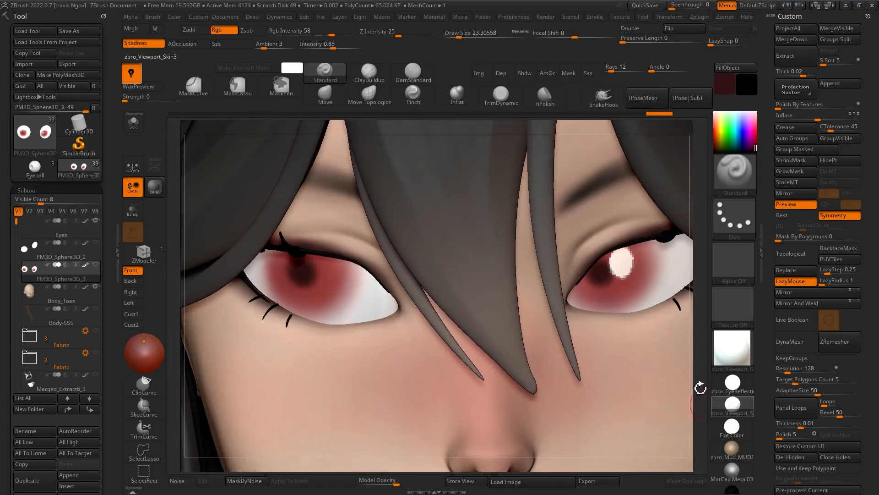
Step: Enlarge and deepen the dark pupils of both eyes at a draw size of about 31
ctrl+right_drag(687, 380, 280, 225)
mouse_move(279, 225)
right_down()
mouse_move(338, 234)
mouse_move(298, 240)
right_up()
ctrl+right_drag(298, 240, 412, 293)
key(space)
drag(336, 303, 341, 302)
drag(351, 290, 353, 296)
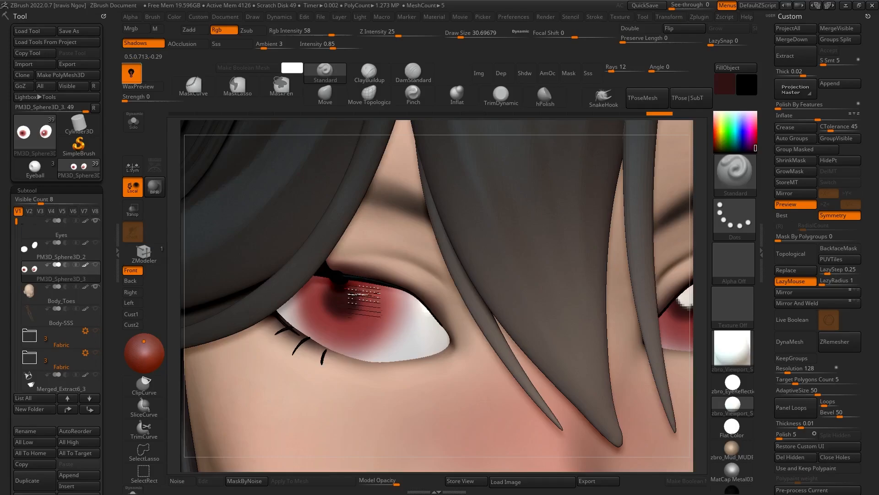
alt+right_drag(671, 303, 532, 300)
drag(569, 298, 566, 303)
mouse_move(583, 275)
ctrl+right_down()
mouse_move(359, 231)
mouse_move(403, 239)
ctrl+right_up()
Step: Darken the colour further and shade the upper part of the first eye's iris at a draw size of about 56
ctrl+right_drag(404, 238, 513, 206)
click(724, 85)
drag(736, 152, 736, 164)
key(space)
drag(419, 300, 423, 300)
right_drag(423, 300, 400, 266)
drag(400, 266, 412, 268)
right_drag(412, 268, 394, 283)
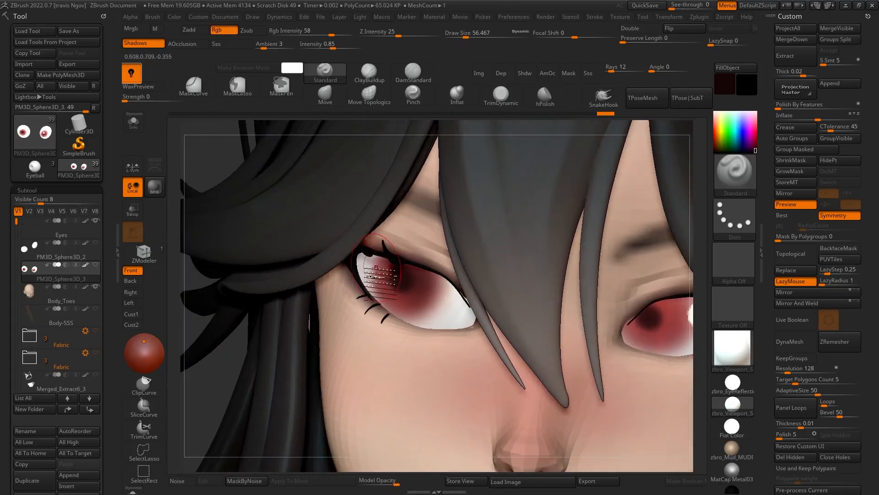
drag(394, 283, 390, 302)
right_drag(394, 268, 387, 274)
drag(389, 272, 398, 274)
Step: Shade the upper part of the other eye's iris with the same near-black red
mouse_move(425, 229)
right_down()
mouse_move(449, 223)
mouse_move(270, 236)
right_up()
drag(463, 343, 450, 350)
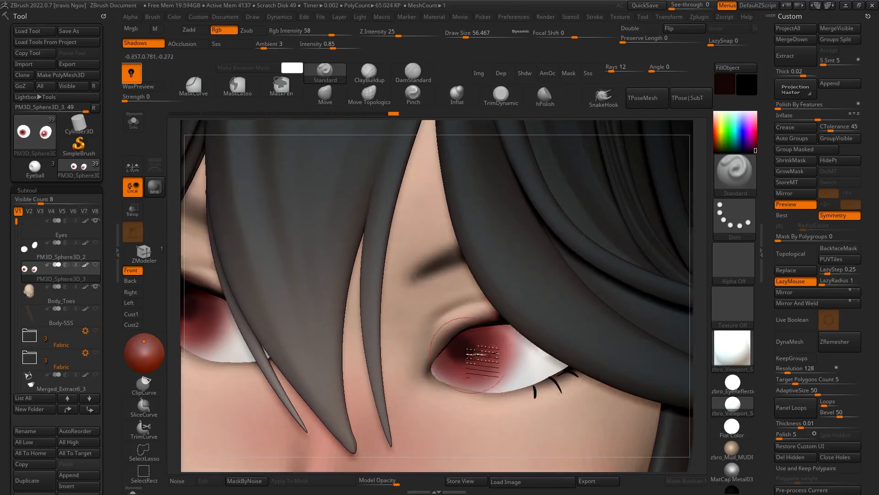
drag(479, 325, 472, 328)
mouse_move(472, 328)
ctrl+right_down()
mouse_move(439, 228)
mouse_move(448, 309)
ctrl+right_up()
drag(447, 308, 458, 304)
mouse_move(458, 305)
right_down()
mouse_move(516, 270)
mouse_move(414, 224)
mouse_move(366, 183)
right_up()
Step: Isolate the eyeballs and paint soft shading on one eyeball's outer side at a draw size of about 87, comparing with the full head
click(134, 122)
right_drag(300, 140, 286, 146)
key(space)
drag(439, 277, 448, 276)
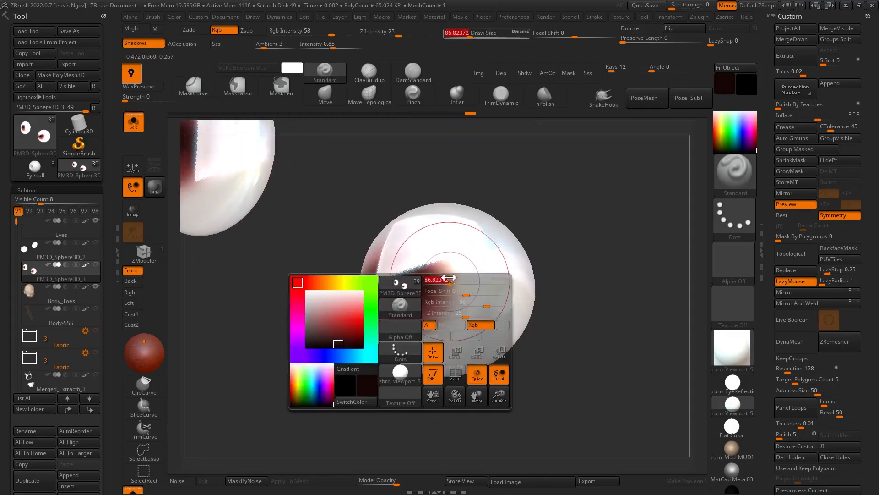
click(133, 121)
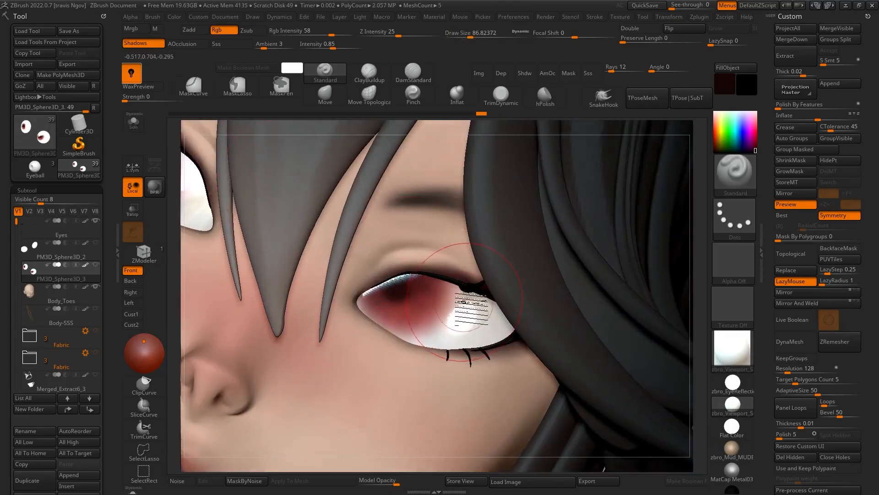
click(133, 122)
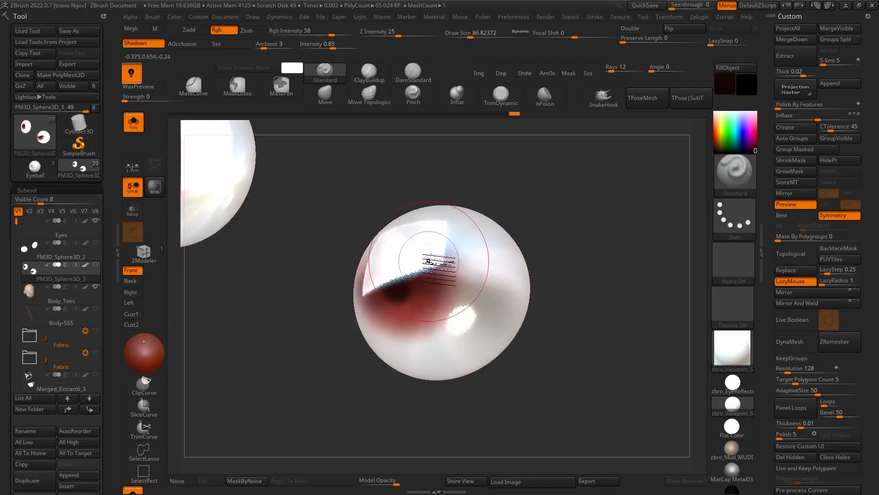
click(133, 122)
click(133, 121)
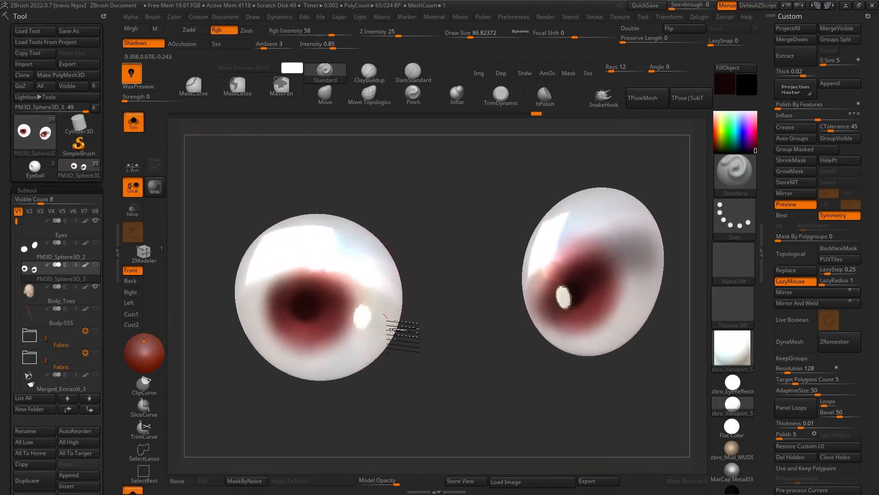
click(134, 121)
click(133, 122)
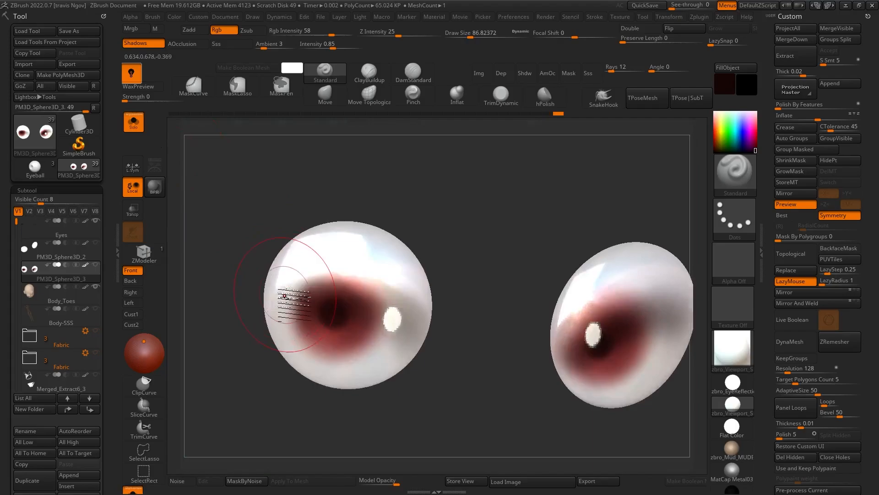
Step: Paint soft shading on both sides of the other isolated eyeball and bring back the full head
right_drag(284, 296, 271, 291)
drag(280, 278, 285, 323)
drag(418, 336, 408, 316)
right_drag(316, 367, 346, 369)
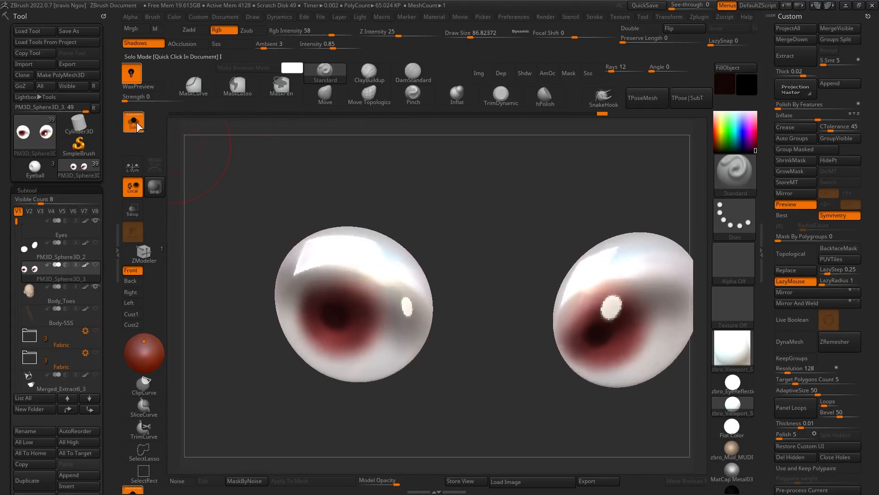
click(133, 121)
mouse_move(401, 248)
ctrl+right_down()
mouse_move(387, 292)
mouse_move(397, 262)
ctrl+right_up()
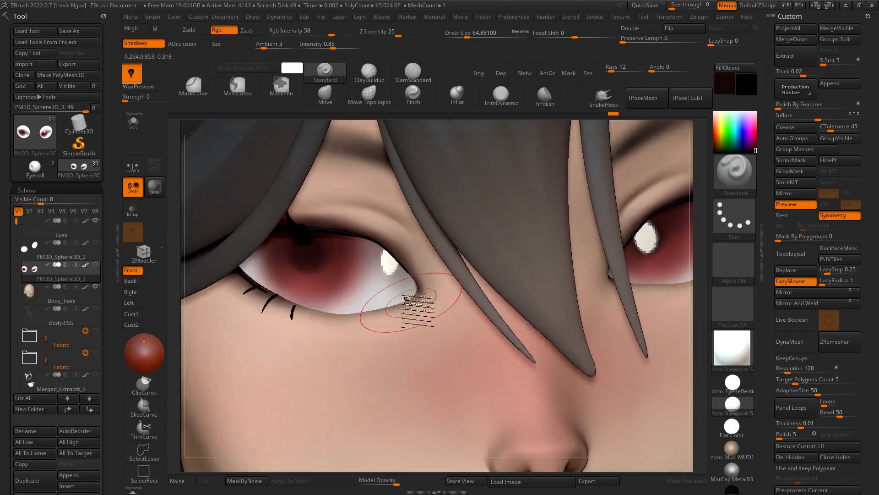
Step: Pick a dark red and softly tint the edges of the first eye's white at a draw size of about 54
key(space)
click(724, 84)
click(749, 130)
key(space)
mouse_move(387, 320)
mouse_down()
mouse_move(380, 320)
mouse_move(422, 311)
mouse_move(240, 285)
mouse_up()
alt+right_drag(596, 274, 444, 294)
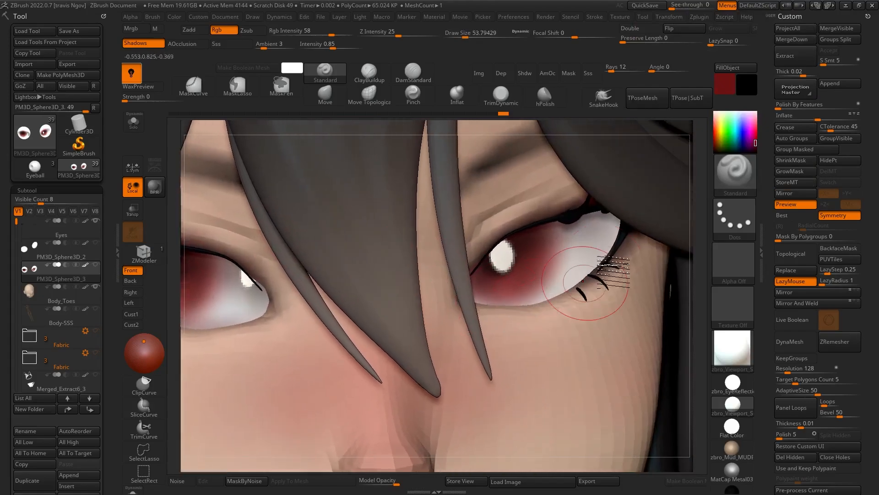
Step: Tint the corners of the other eye's white with the same dark red and frame the face again
drag(606, 265, 517, 226)
right_drag(627, 188, 626, 266)
mouse_move(598, 193)
mouse_down()
mouse_move(507, 323)
mouse_move(604, 239)
mouse_move(578, 221)
mouse_move(578, 236)
mouse_move(607, 226)
mouse_move(580, 225)
mouse_up()
key(space)
key(f)
right_drag(367, 304, 410, 236)
Step: Pick a near-white and brighten the whites of both eyes at a draw size of about 49
mouse_move(724, 87)
mouse_down()
mouse_move(693, 45)
mouse_move(650, 25)
mouse_up()
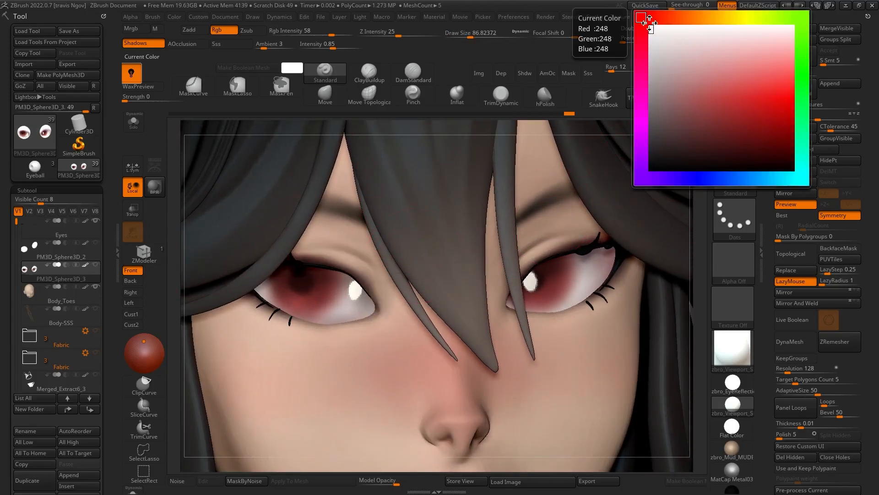
ctrl+right_drag(498, 208, 462, 250)
key(space)
mouse_move(355, 275)
mouse_down()
mouse_move(347, 265)
mouse_move(359, 293)
mouse_up()
alt+right_drag(501, 211, 445, 215)
key(space)
mouse_move(598, 235)
mouse_down()
mouse_move(595, 229)
mouse_move(573, 268)
mouse_up()
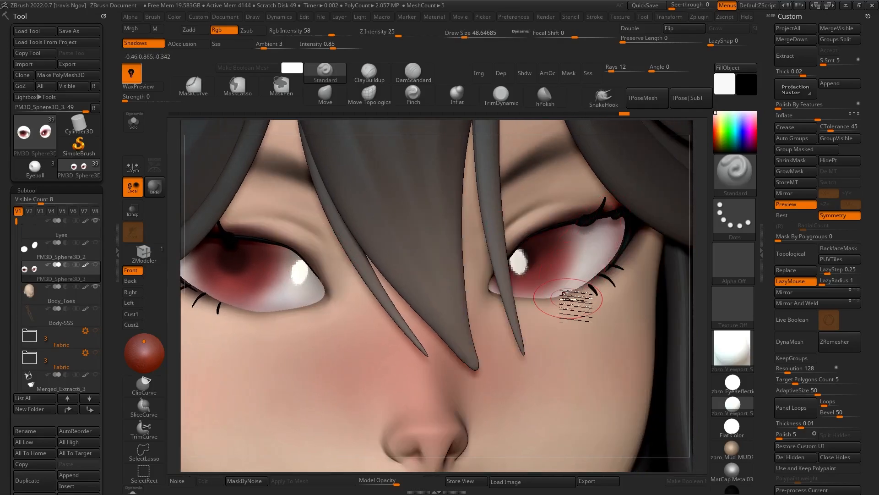
Step: Switch to a near-black red, isolate the eyeballs and darken the first iris's rim at a draw size of about 17
key(f)
right_drag(568, 299, 565, 312)
key(f)
key(v)
click(722, 91)
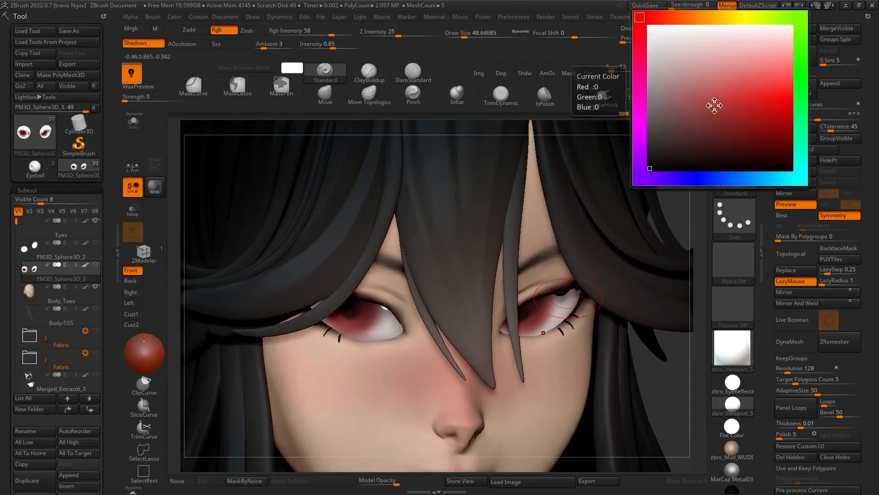
click(134, 121)
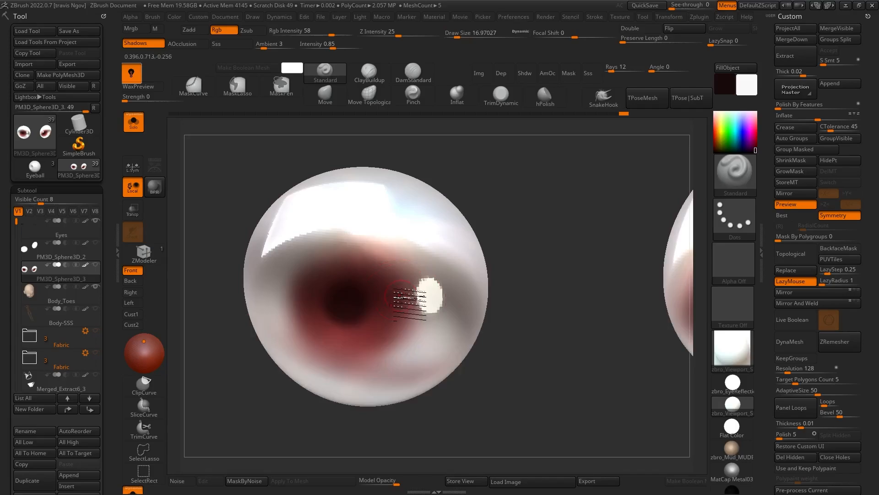
ctrl+right_drag(420, 268, 420, 268)
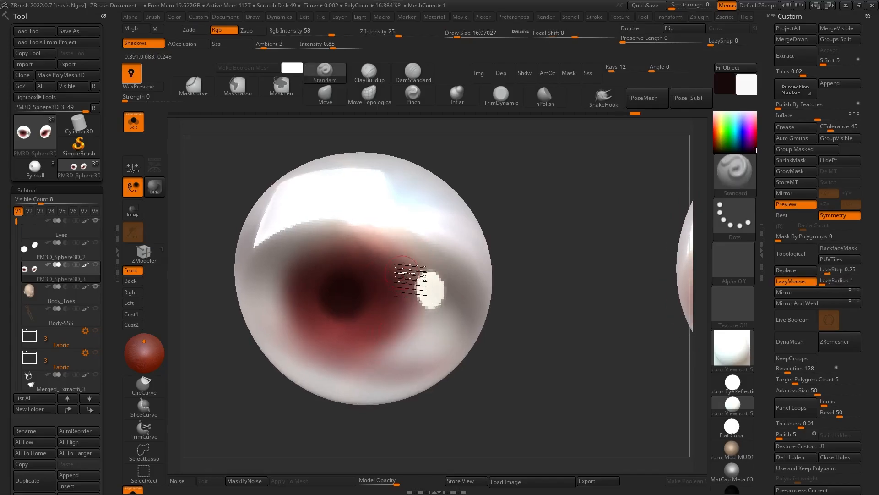
click(130, 131)
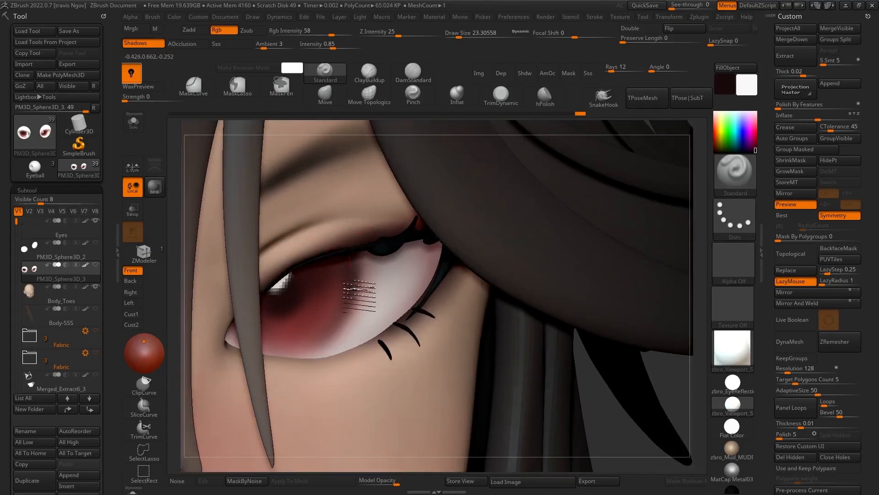
Step: Darken the iris rims on both isolated eyeballs at a draw size of about 18, comparing with the full head
click(133, 122)
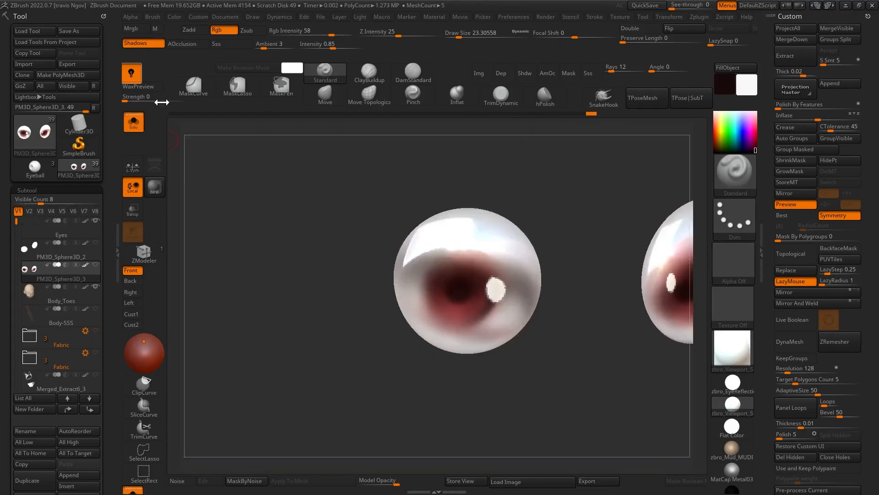
key(space)
drag(437, 311, 434, 310)
right_drag(446, 276, 384, 310)
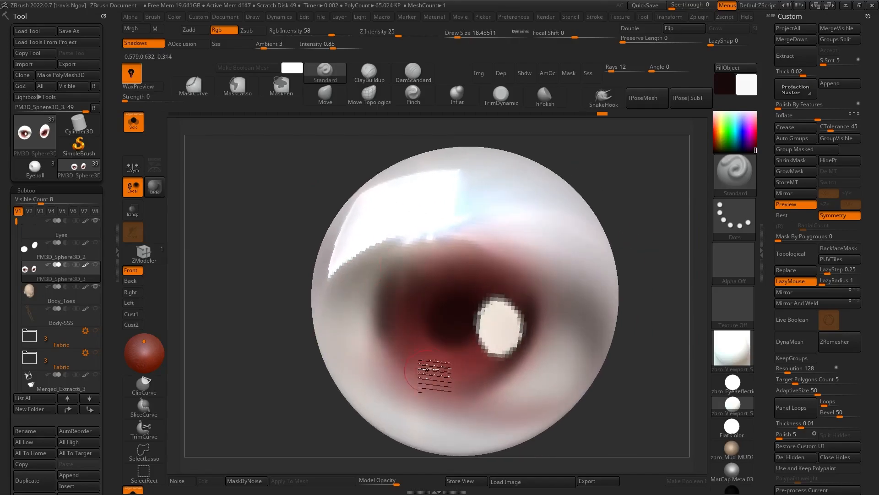
drag(394, 280, 386, 315)
mouse_move(386, 315)
right_down()
mouse_move(422, 331)
mouse_move(412, 298)
right_up()
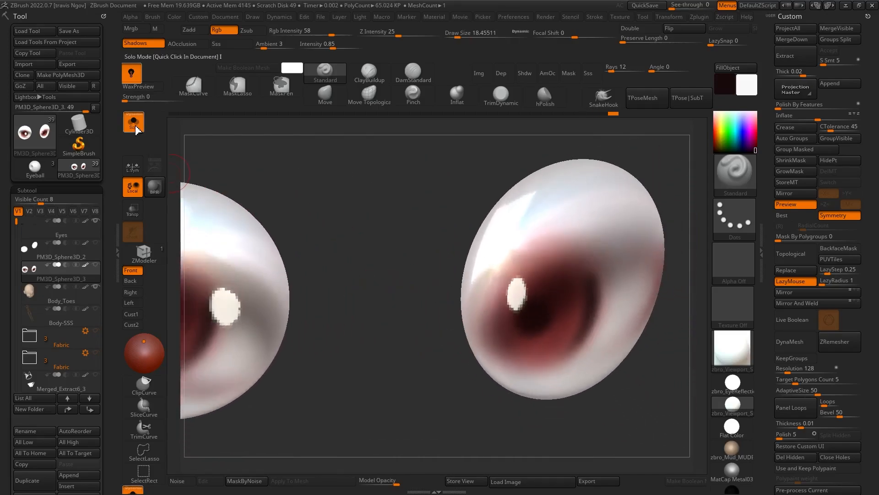
click(137, 129)
right_drag(497, 361, 481, 335)
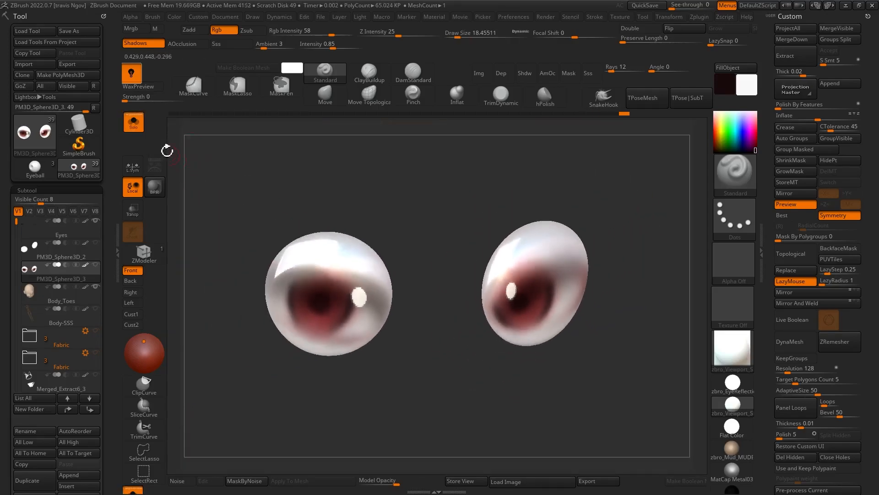
click(134, 126)
click(134, 126)
ctrl+right_drag(387, 275, 389, 312)
Step: Pick a bright orange-red and dab it on the lower iris of the second isolated eyeball
click(726, 86)
click(673, 17)
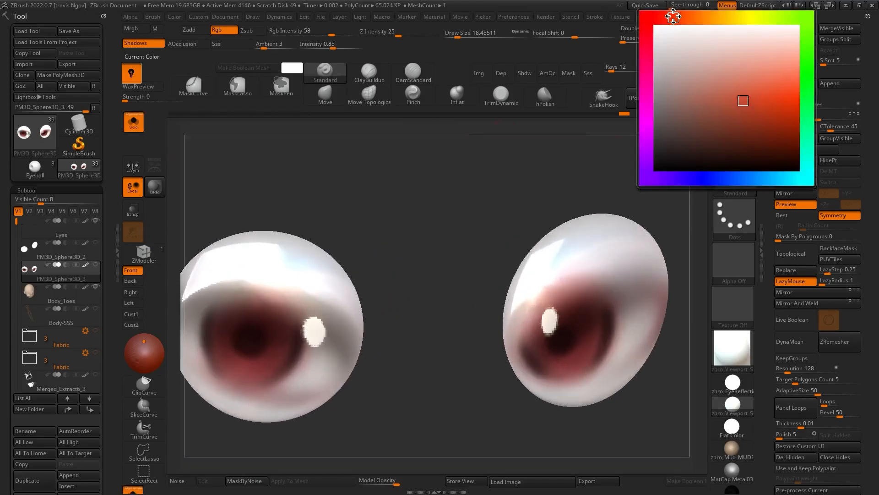
click(773, 99)
key(space)
click(579, 341)
mouse_move(533, 362)
ctrl+right_down()
mouse_move(536, 392)
mouse_move(524, 384)
ctrl+right_up()
Step: Set the focal shift to -21 and paint an orange-red glow on both lower irises at a draw size of about 25
key(space)
mouse_move(577, 334)
mouse_down()
mouse_move(568, 334)
mouse_move(568, 323)
mouse_move(579, 335)
mouse_move(569, 307)
mouse_up()
click(571, 324)
key(space)
click(569, 310)
ctrl+right_drag(569, 306, 570, 293)
alt+right_drag(262, 258, 387, 212)
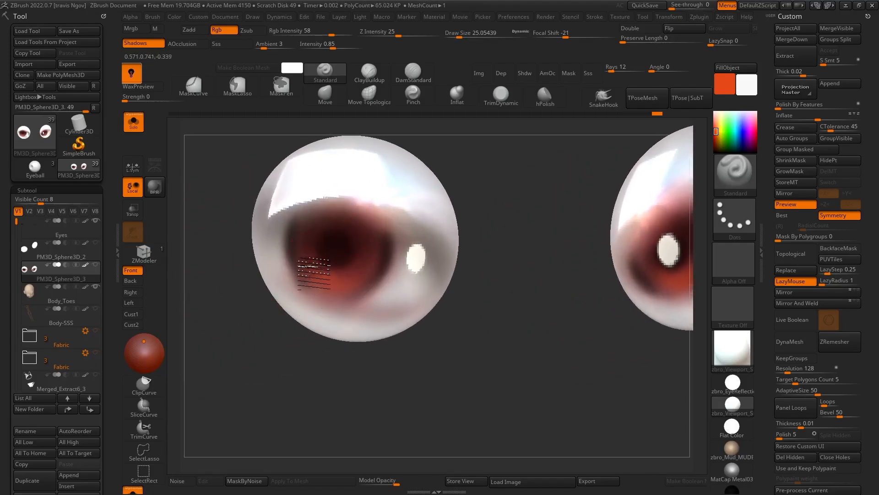
drag(325, 278, 349, 279)
Step: Pick a light peach-orange, paint a highlight on the first eyeball's lower iris and bring back the full head
click(723, 92)
click(733, 69)
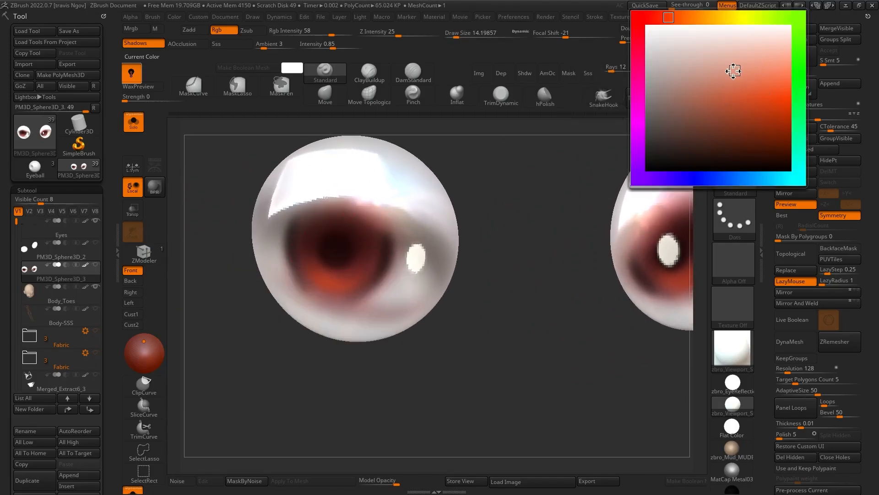
click(675, 16)
drag(675, 16, 683, 16)
key(space)
click(340, 289)
mouse_move(318, 278)
mouse_down()
mouse_move(360, 279)
mouse_move(330, 281)
mouse_up()
click(132, 123)
Step: Paint the peach highlight on the second eye's lower iris and reinforce it on the first at a draw size of about 17
alt+right_drag(582, 293, 408, 320)
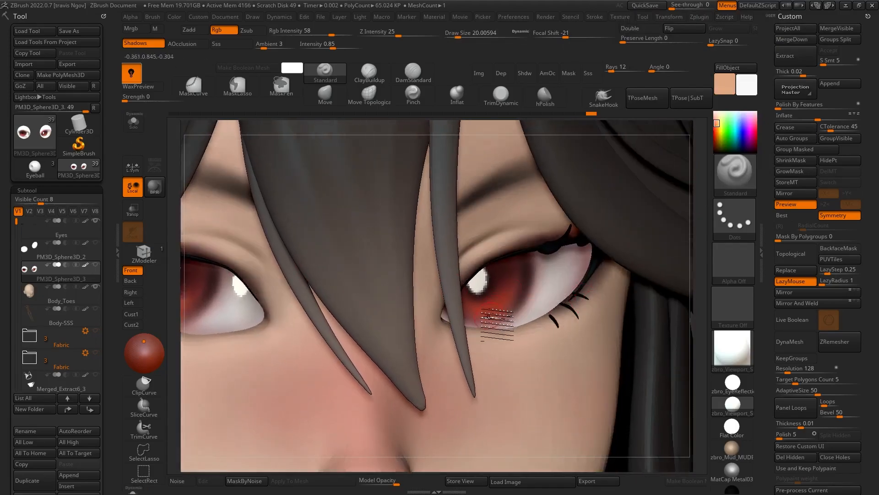
key(space)
click(492, 302)
right_drag(485, 256, 497, 255)
mouse_move(467, 300)
mouse_down()
mouse_move(499, 316)
mouse_move(522, 305)
mouse_up()
mouse_move(500, 302)
ctrl+right_down()
mouse_move(466, 266)
mouse_move(338, 300)
mouse_move(342, 330)
ctrl+right_up()
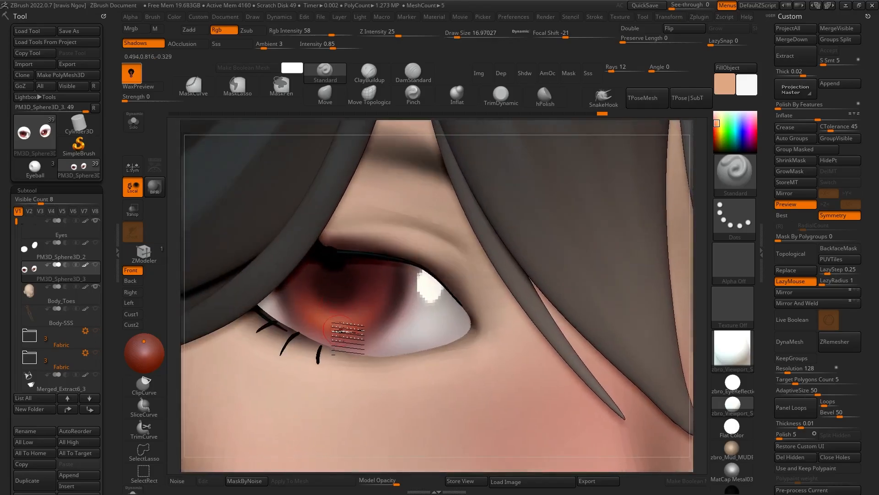
drag(343, 330, 300, 297)
Step: Pick a near-black red and darken the first eye's pupil at a draw size of about 9
click(719, 86)
click(714, 167)
mouse_move(316, 300)
right_down()
mouse_move(355, 275)
mouse_move(347, 320)
right_up()
key(space)
click(385, 262)
right_drag(506, 289, 307, 325)
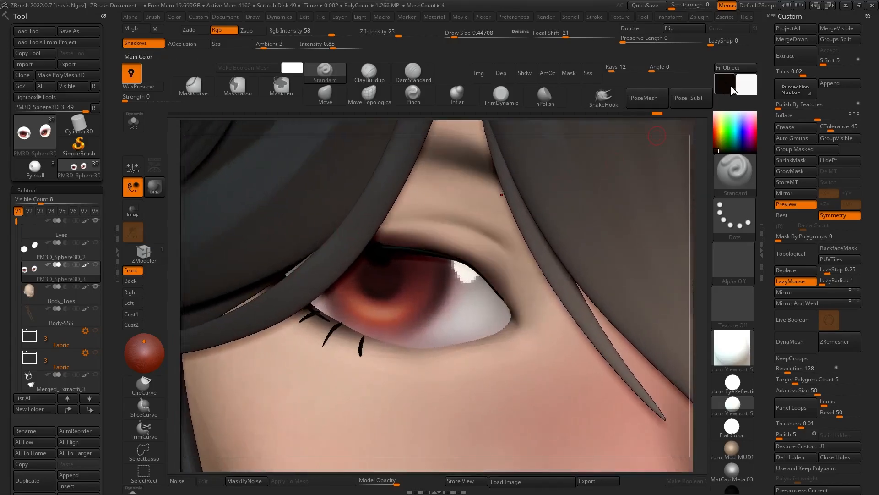
Step: Pick a light peach and paint a thin highlight arc along the lower edge of the pupils, starting at a draw size of about 5
click(726, 86)
click(761, 93)
click(722, 86)
mouse_move(372, 247)
right_down()
mouse_move(369, 281)
mouse_move(350, 297)
mouse_move(383, 361)
right_up()
click(732, 70)
key(space)
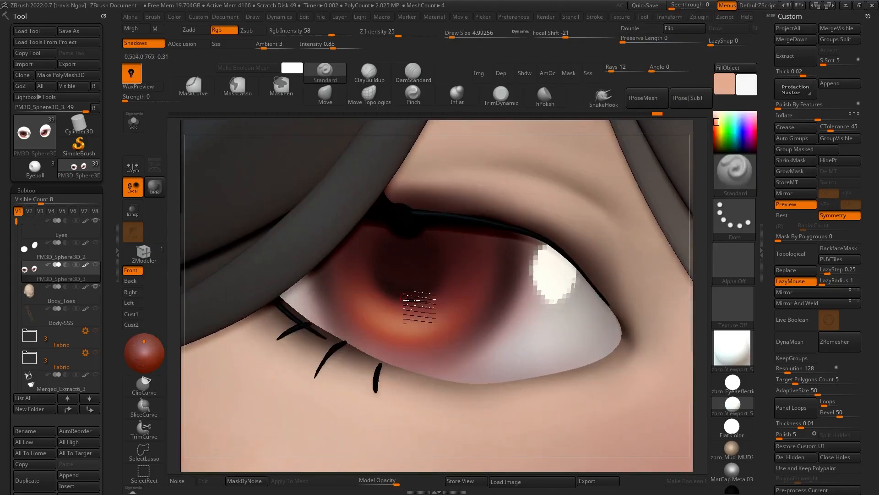
key(space)
drag(376, 290, 405, 299)
mouse_move(406, 288)
right_down()
mouse_move(431, 260)
mouse_move(405, 240)
mouse_move(321, 284)
right_up()
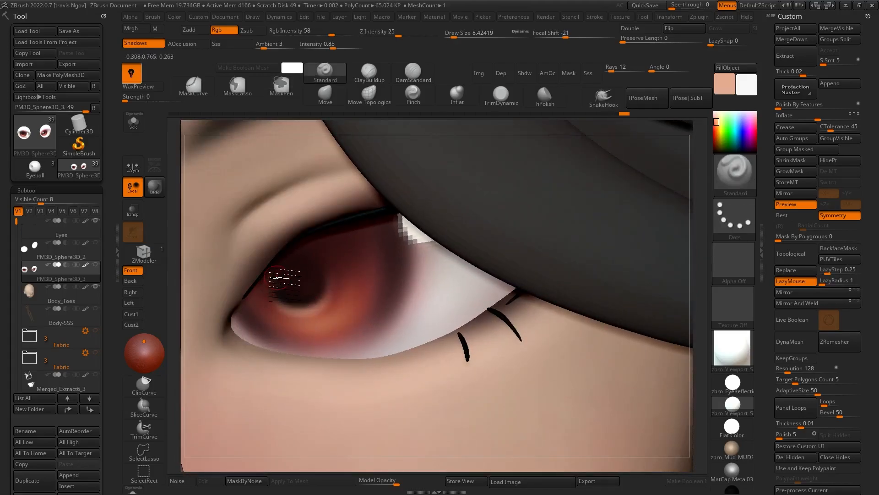
Step: Dab small peach highlight spots on the lower iris of both eyes at a draw size of about 6
alt+right_drag(340, 316, 389, 298)
click(728, 77)
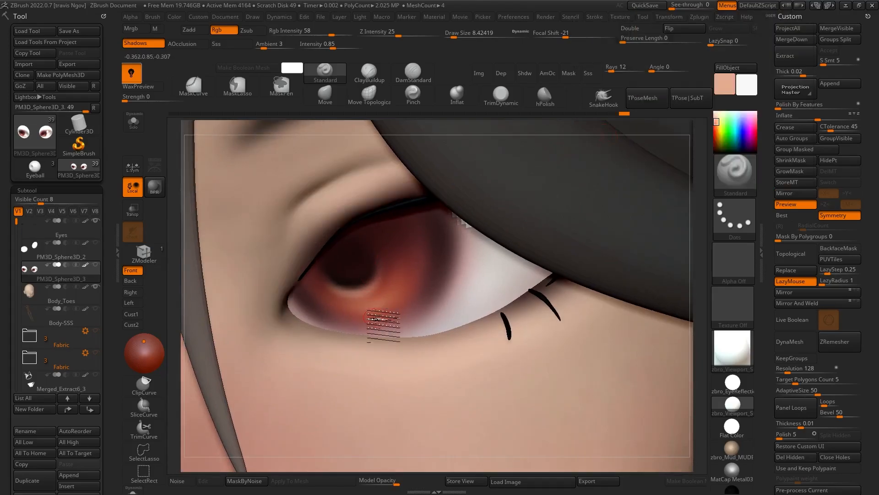
key(space)
drag(379, 303, 377, 303)
ctrl+right_drag(408, 297, 381, 326)
drag(408, 326, 399, 321)
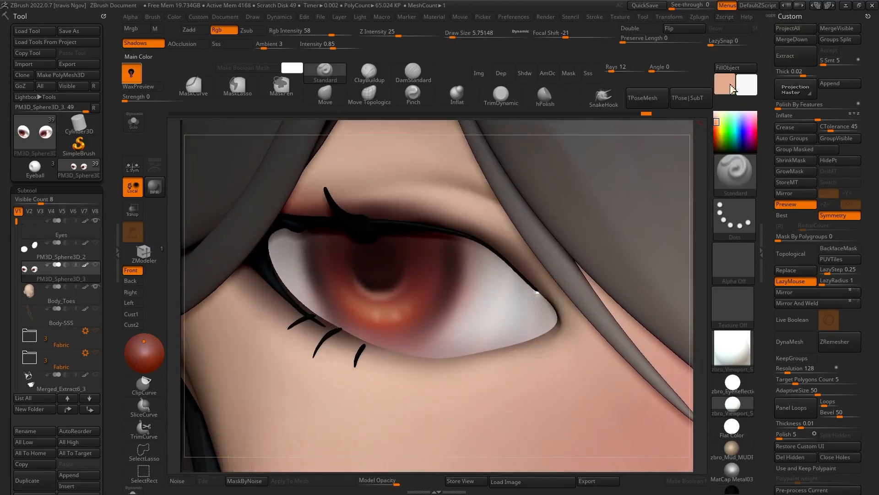
Step: Pick a very dark red and paint fine shading strokes on both irises at a draw size of about 6, undoing the last stroke
click(726, 87)
click(749, 157)
click(645, 18)
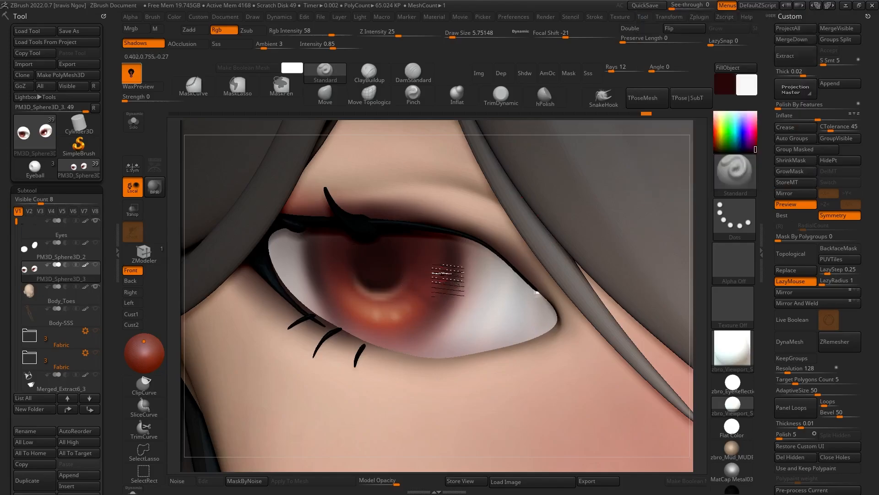
mouse_move(362, 295)
mouse_down()
mouse_move(385, 308)
mouse_move(392, 327)
mouse_up()
mouse_move(408, 310)
ctrl+right_down()
mouse_move(362, 293)
mouse_move(230, 310)
ctrl+right_up()
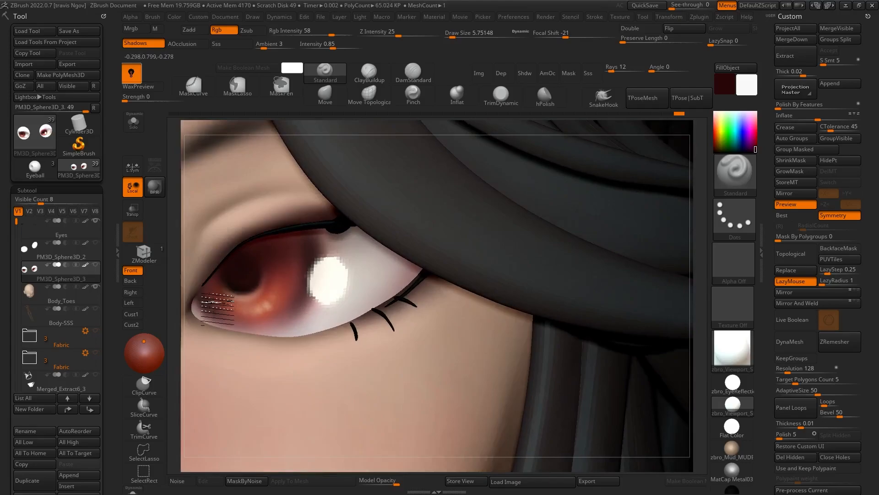
key(ctrl+z)
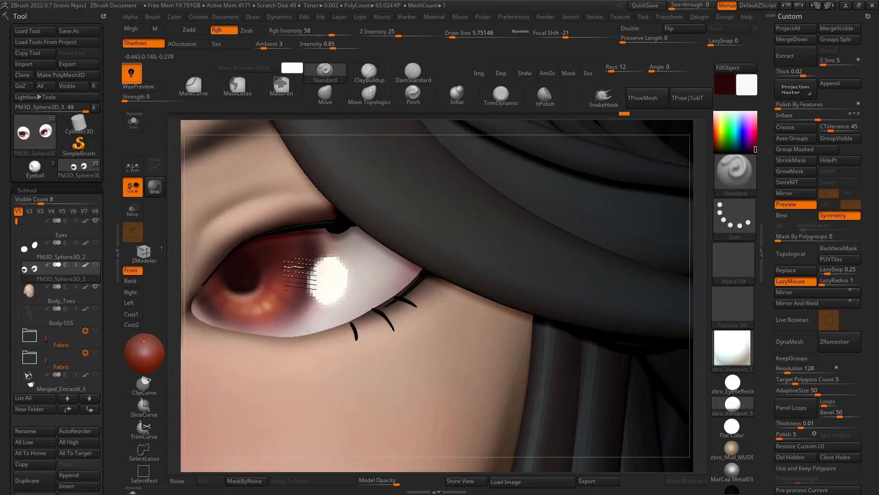
ctrl+right_drag(266, 256, 349, 284)
Step: Isolate the eyeballs, shade the first iris's upper part at a draw size of about 49 and bring back the full head
alt+right_drag(550, 284, 348, 317)
click(133, 122)
key(space)
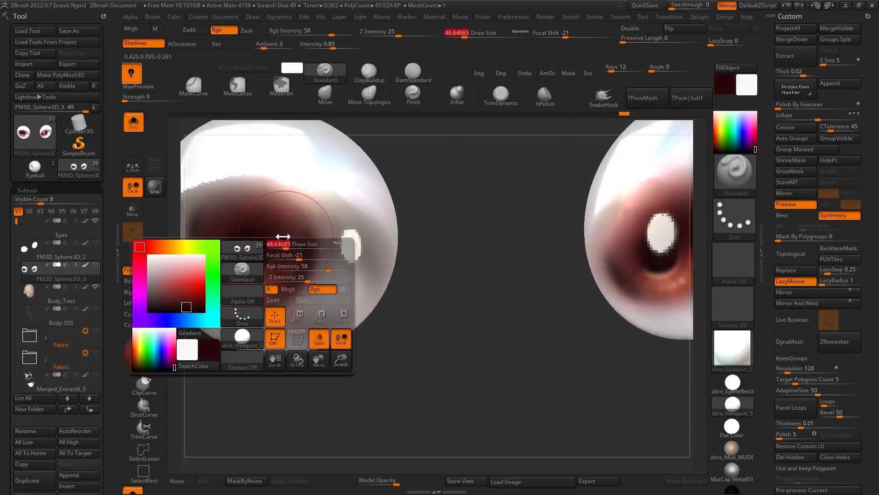
drag(304, 222, 273, 225)
alt+right_drag(258, 204, 268, 212)
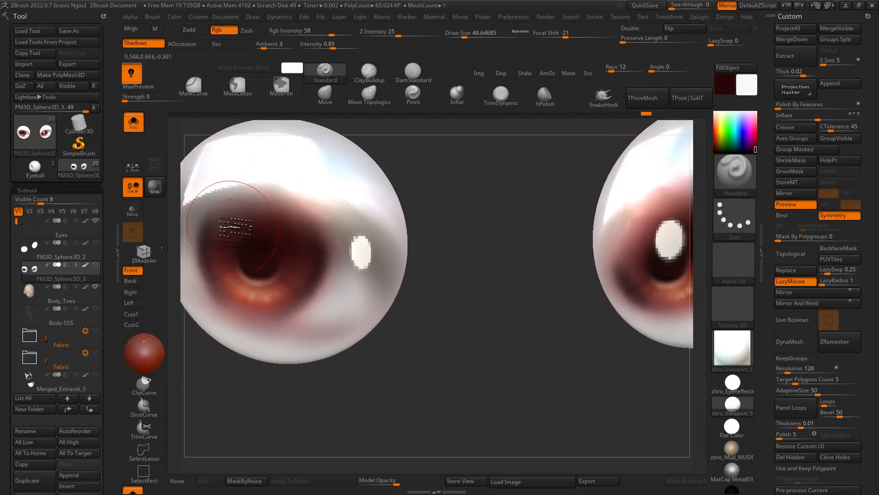
click(133, 121)
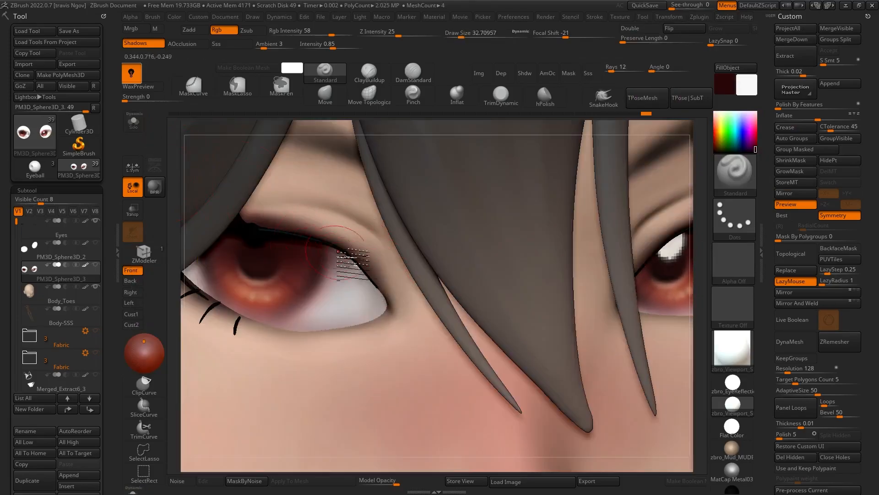
Step: Isolate the eyeballs again and shade the second iris's upper part with the dark red at a draw size of about 29
mouse_move(641, 215)
alt+right_down()
mouse_move(474, 200)
mouse_move(578, 248)
alt+right_up()
key(shift+alt+s)
drag(556, 239, 527, 257)
key(space)
drag(525, 250, 520, 249)
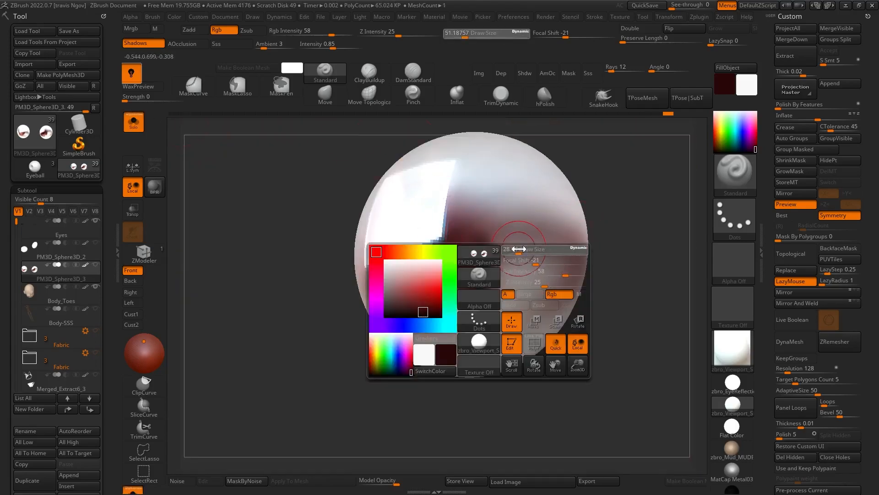
mouse_move(458, 229)
right_down()
mouse_move(522, 221)
mouse_move(376, 220)
right_up()
key(f)
Step: Compare with the full head, refine the dark red shading on the isolated eyeballs and bring the head back
click(142, 129)
mouse_move(183, 174)
right_down()
mouse_move(256, 170)
mouse_move(257, 220)
right_up()
click(142, 130)
drag(434, 245, 392, 197)
right_drag(392, 197, 481, 301)
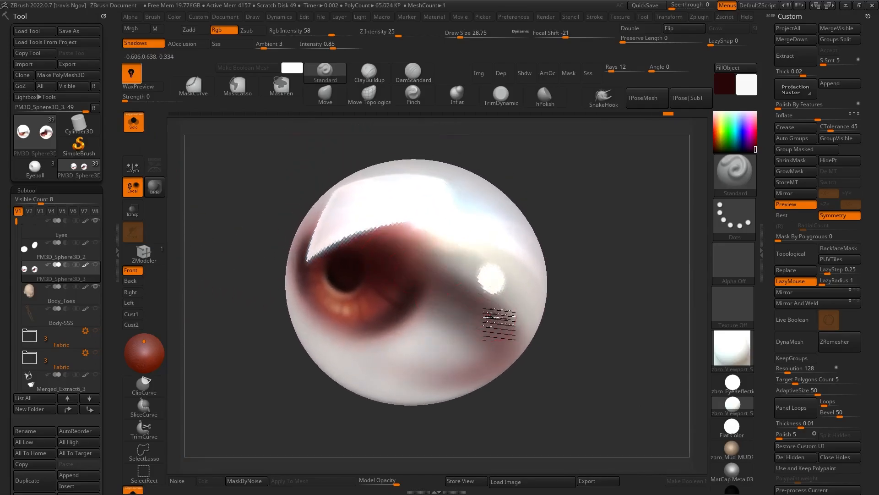
drag(486, 305, 432, 280)
click(133, 122)
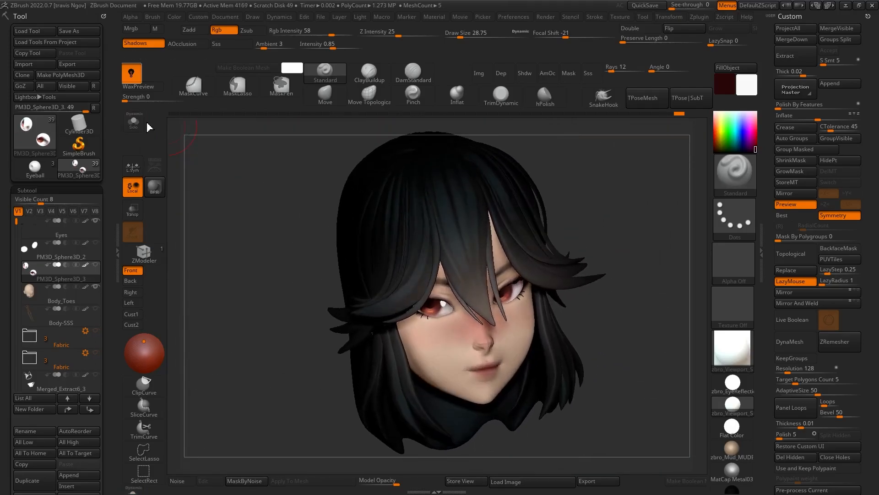
Step: Pick a bright cyan and dab a small accent spot on the lower rim of the first eye's iris
click(723, 89)
click(794, 177)
click(776, 91)
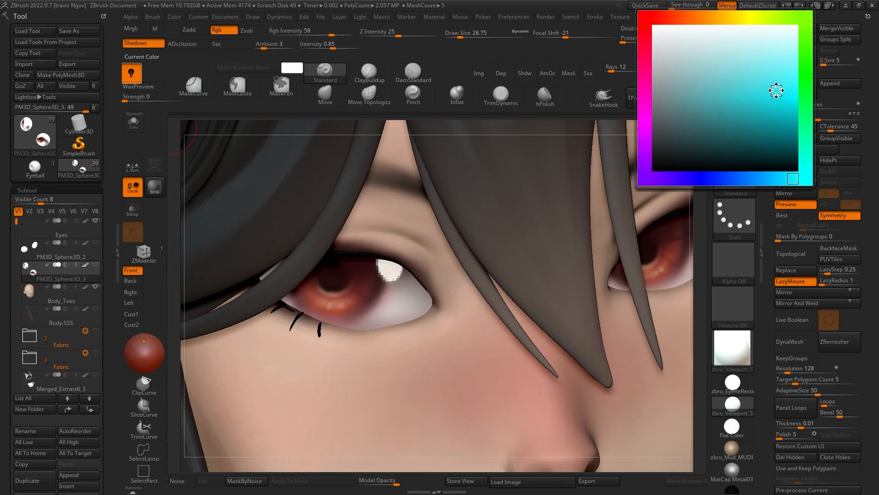
ctrl+right_drag(347, 290, 366, 304)
key(space)
drag(372, 303, 370, 304)
key(space)
key(space)
drag(362, 300, 369, 306)
Step: Dab a matching cyan accent on the second eye's lower iris rim at a draw size of about 11
mouse_move(678, 270)
alt+right_down()
mouse_move(481, 294)
mouse_move(499, 302)
alt+right_up()
key(space)
drag(501, 306, 503, 306)
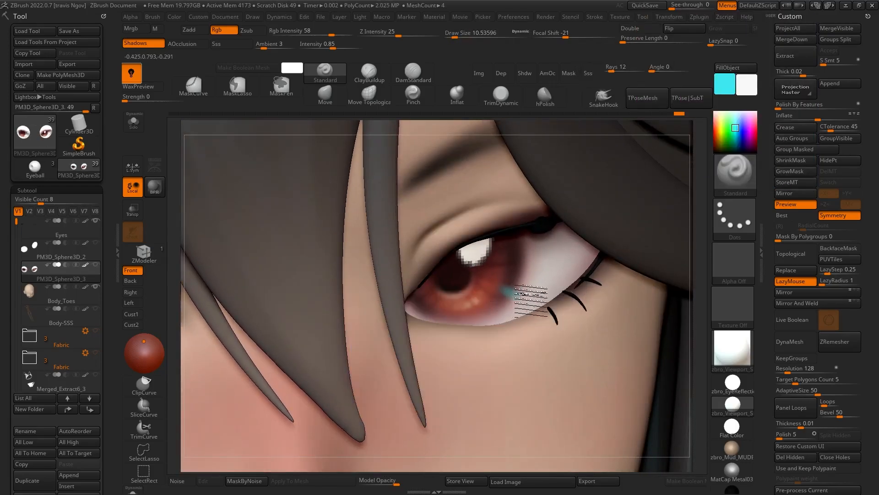
Step: Pick a bright magenta, paint a small accent on the iris rim at a draw size of about 7 and undo the last stroke
click(732, 86)
click(647, 106)
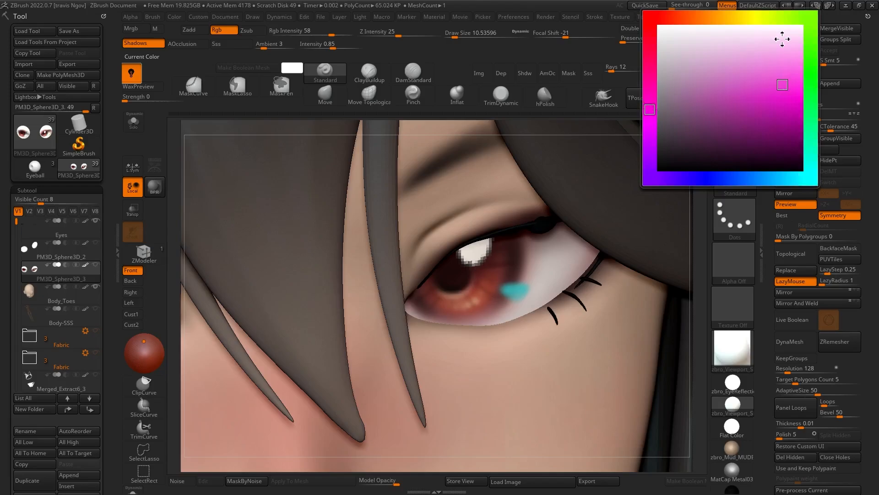
mouse_move(398, 266)
alt+right_down()
mouse_move(530, 259)
mouse_move(705, 279)
alt+right_up()
key(space)
drag(473, 335, 461, 334)
key(ctrl+z)
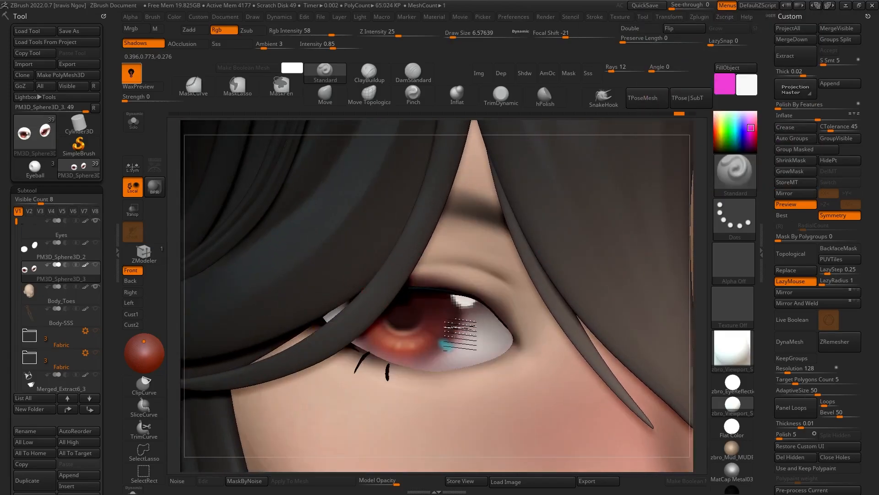
Step: Pick a golden yellow, dab a small accent on the first eye's lower iris rim and undo a stroke
click(724, 87)
click(727, 20)
alt+right_drag(381, 351, 367, 270)
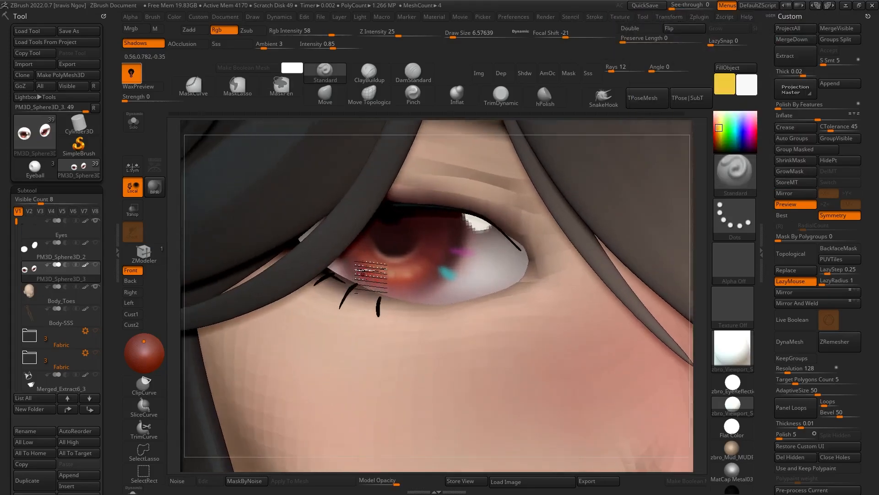
mouse_move(351, 258)
mouse_down()
mouse_move(364, 260)
mouse_move(349, 260)
mouse_up()
key(ctrl+z)
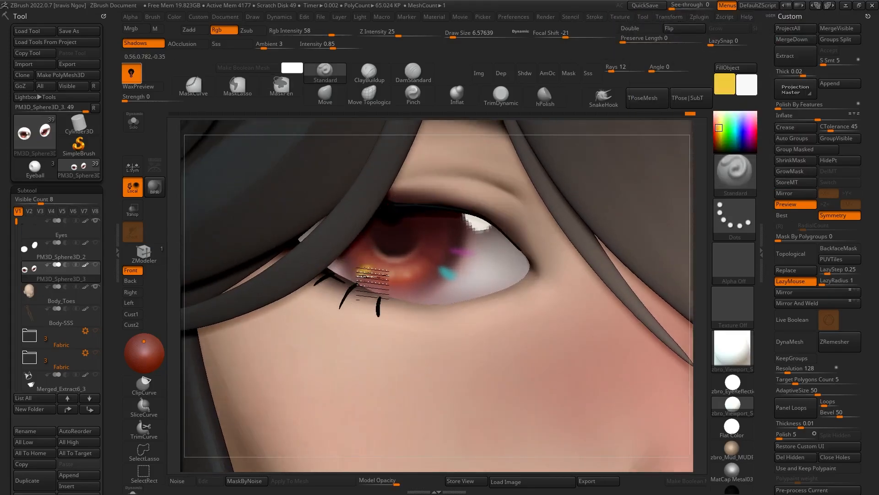
Step: Turn on WaxPreview with the whole head in view, check the eye accents from an angle and undo the last stroke
key(f)
ctrl+right_drag(502, 280, 275, 216)
right_drag(274, 216, 403, 306)
click(141, 87)
alt+right_drag(272, 278, 284, 261)
right_drag(618, 326, 628, 330)
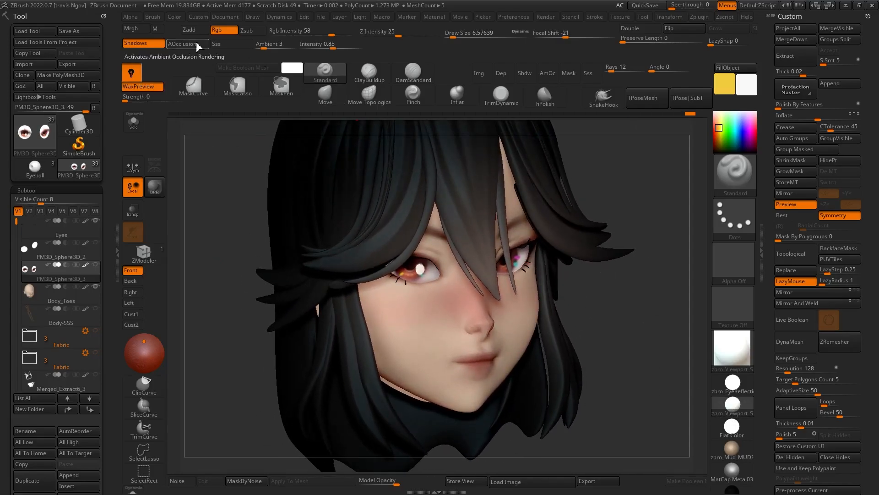
key(ctrl+z)
ctrl+right_drag(226, 279, 229, 312)
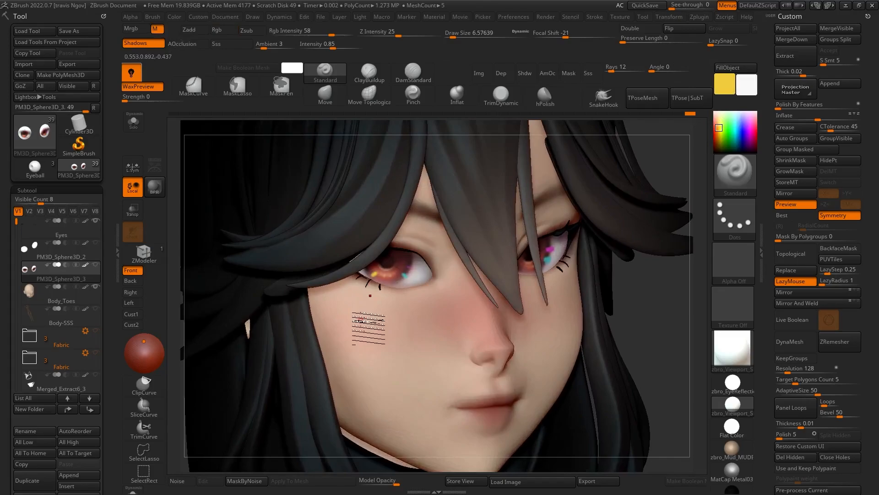
Step: Switch to white and dab highlights on the first eye's upper iris edge, raising the draw size from about 9 to 16
key(v)
mouse_move(392, 253)
ctrl+right_down()
mouse_move(393, 270)
mouse_move(371, 290)
ctrl+right_up()
key(space)
drag(369, 216, 379, 219)
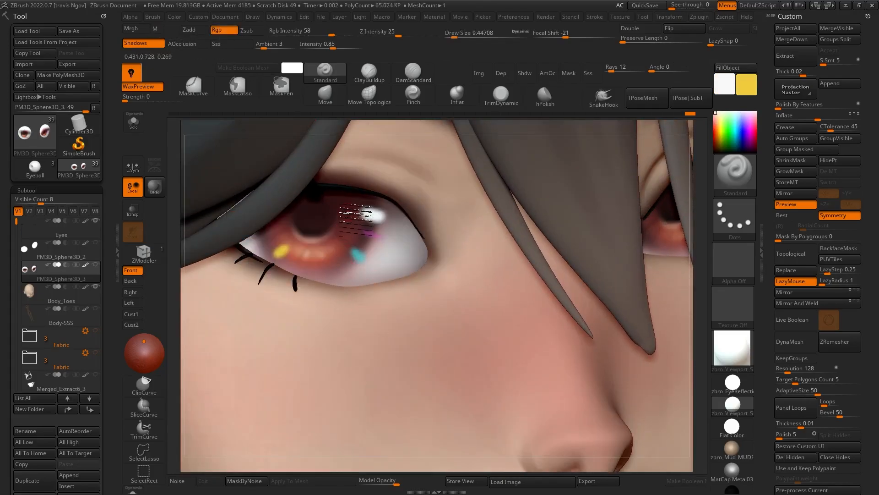
right_drag(332, 183, 313, 274)
key(space)
drag(345, 213, 285, 196)
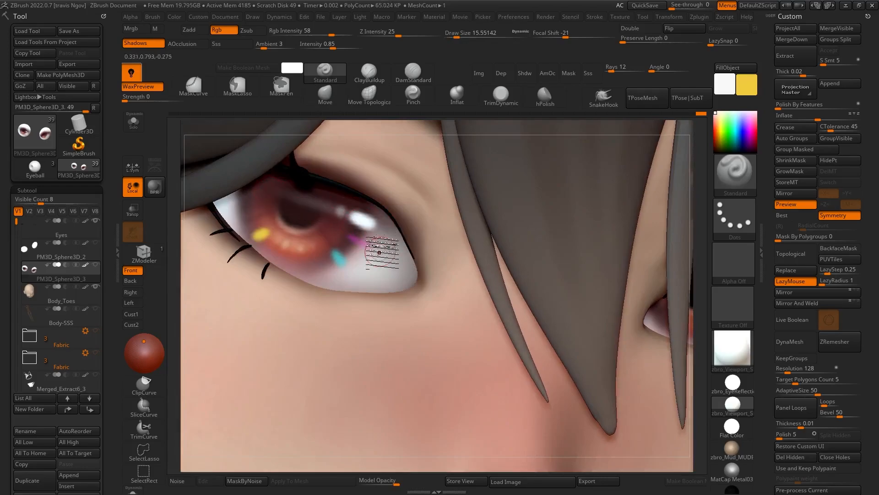
Step: Dab a matching white highlight above the magenta accent on the second eye at a draw size of about 12 and compare both eyes
ctrl+right_drag(250, 188, 238, 133)
ctrl+right_drag(513, 197, 527, 229)
key(space)
drag(545, 202, 541, 201)
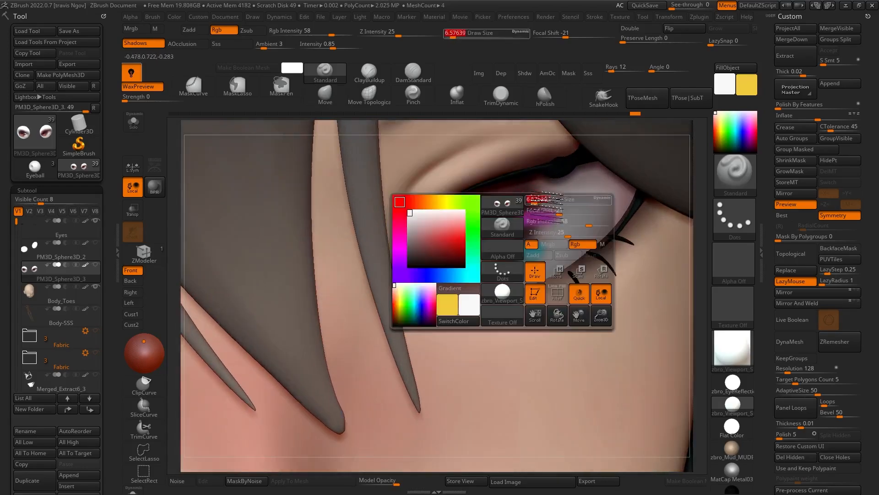
right_drag(522, 212, 467, 227)
key(space)
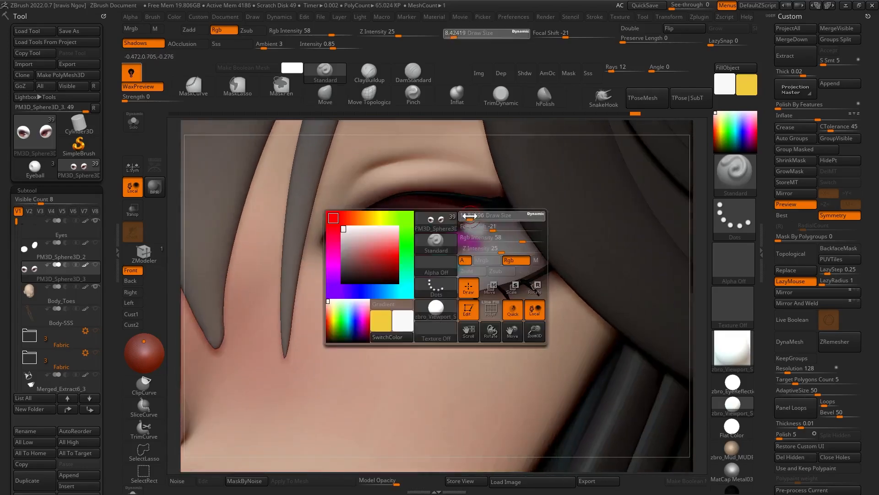
drag(476, 229, 480, 229)
drag(430, 215, 471, 227)
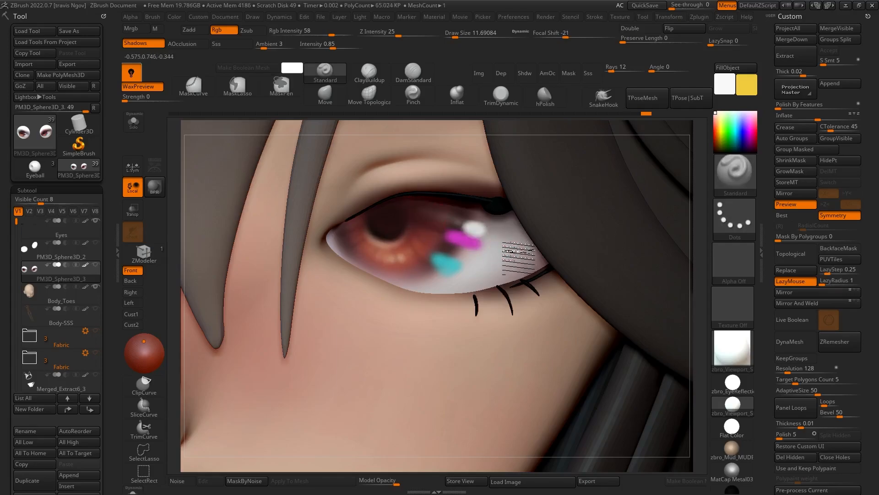
ctrl+right_drag(472, 229, 291, 232)
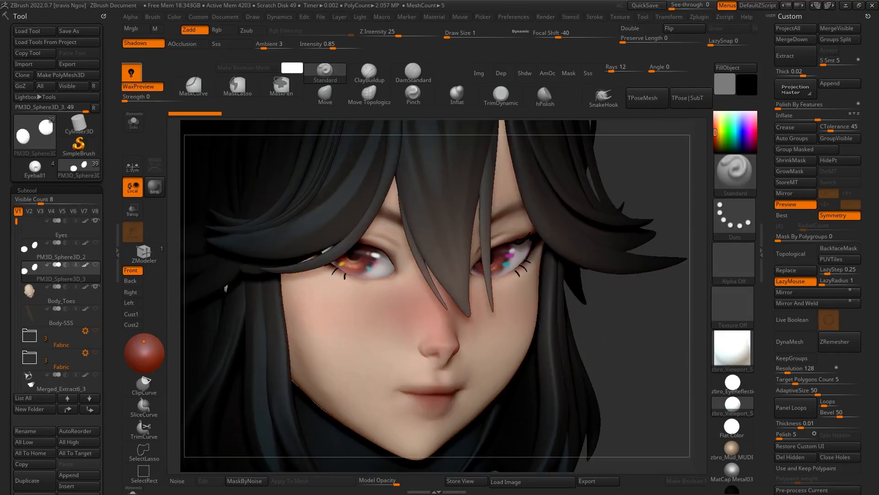